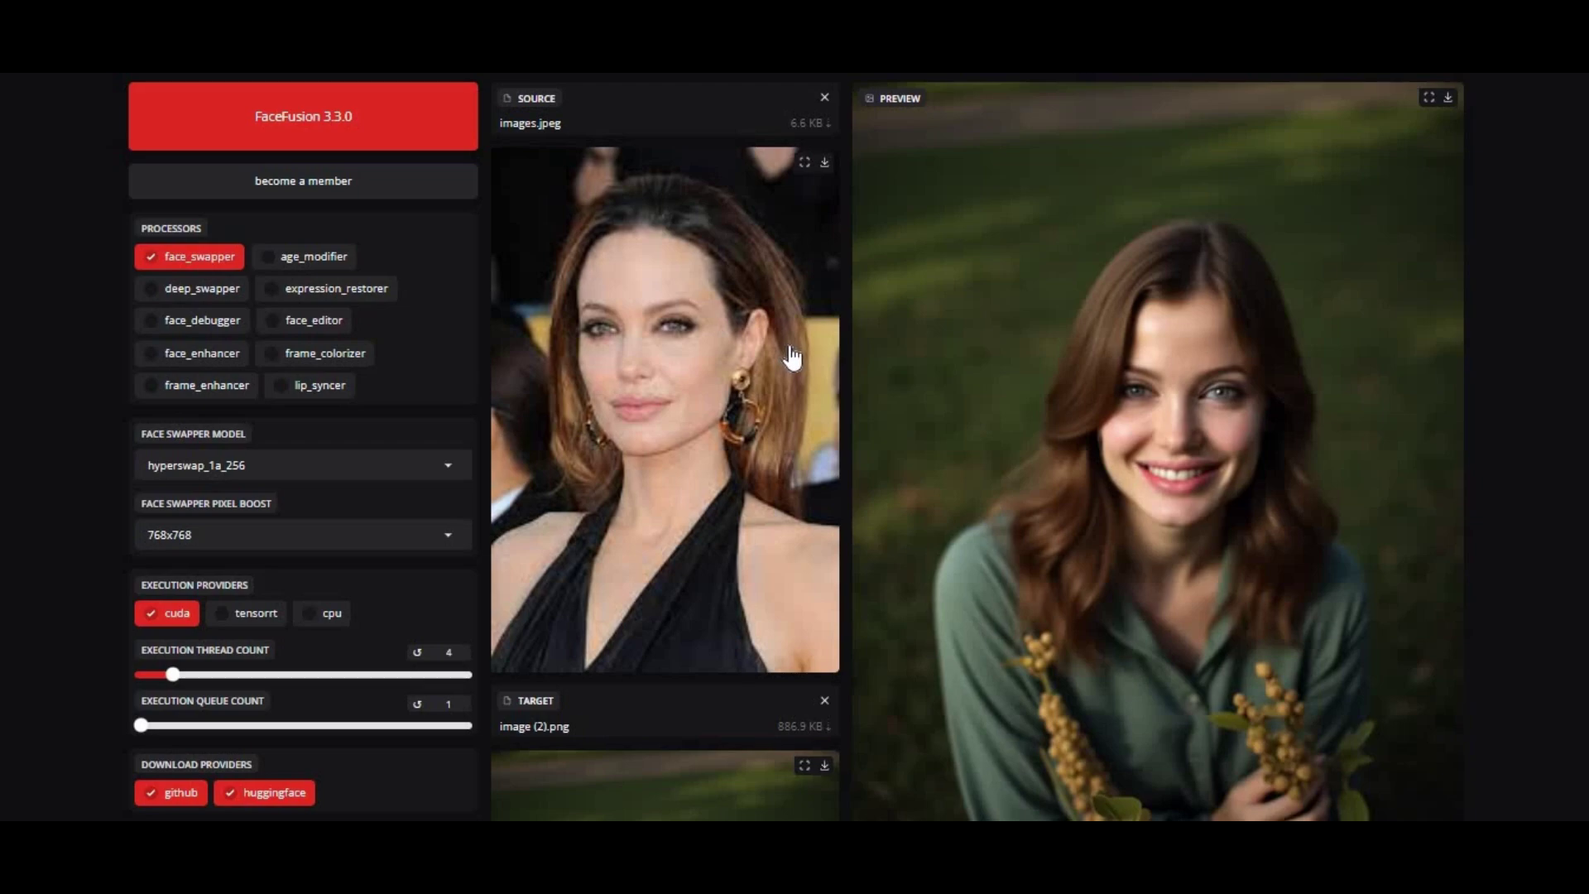
# Review the face swapper model list and leave the selected model unchanged.
pyautogui.click(358, 467)
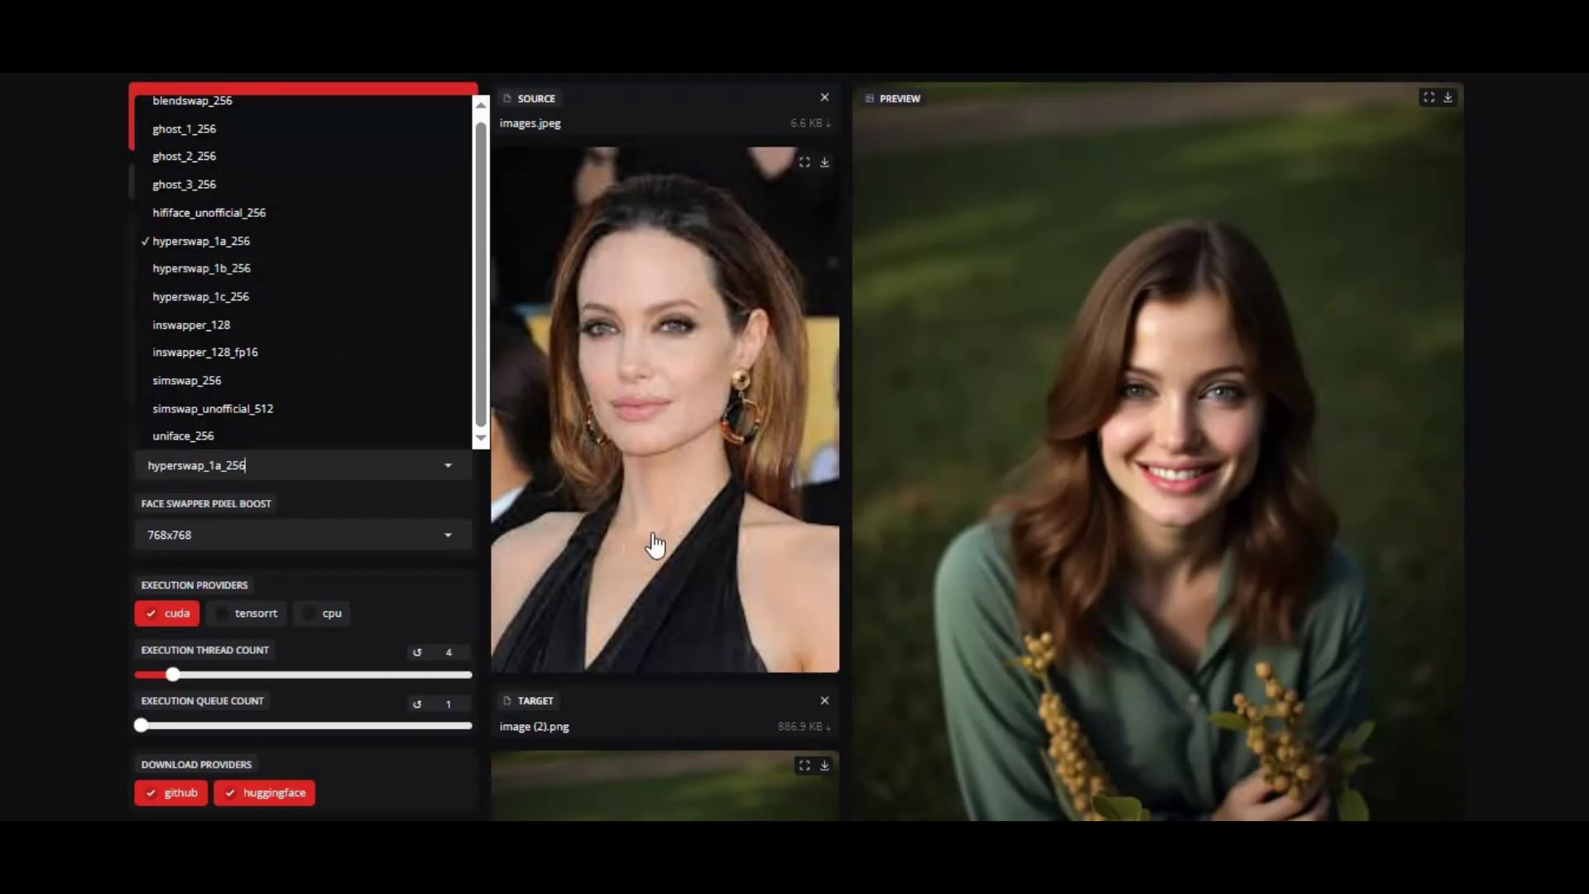
pyautogui.click(58, 462)
pyautogui.scroll(-12, 243, 409)
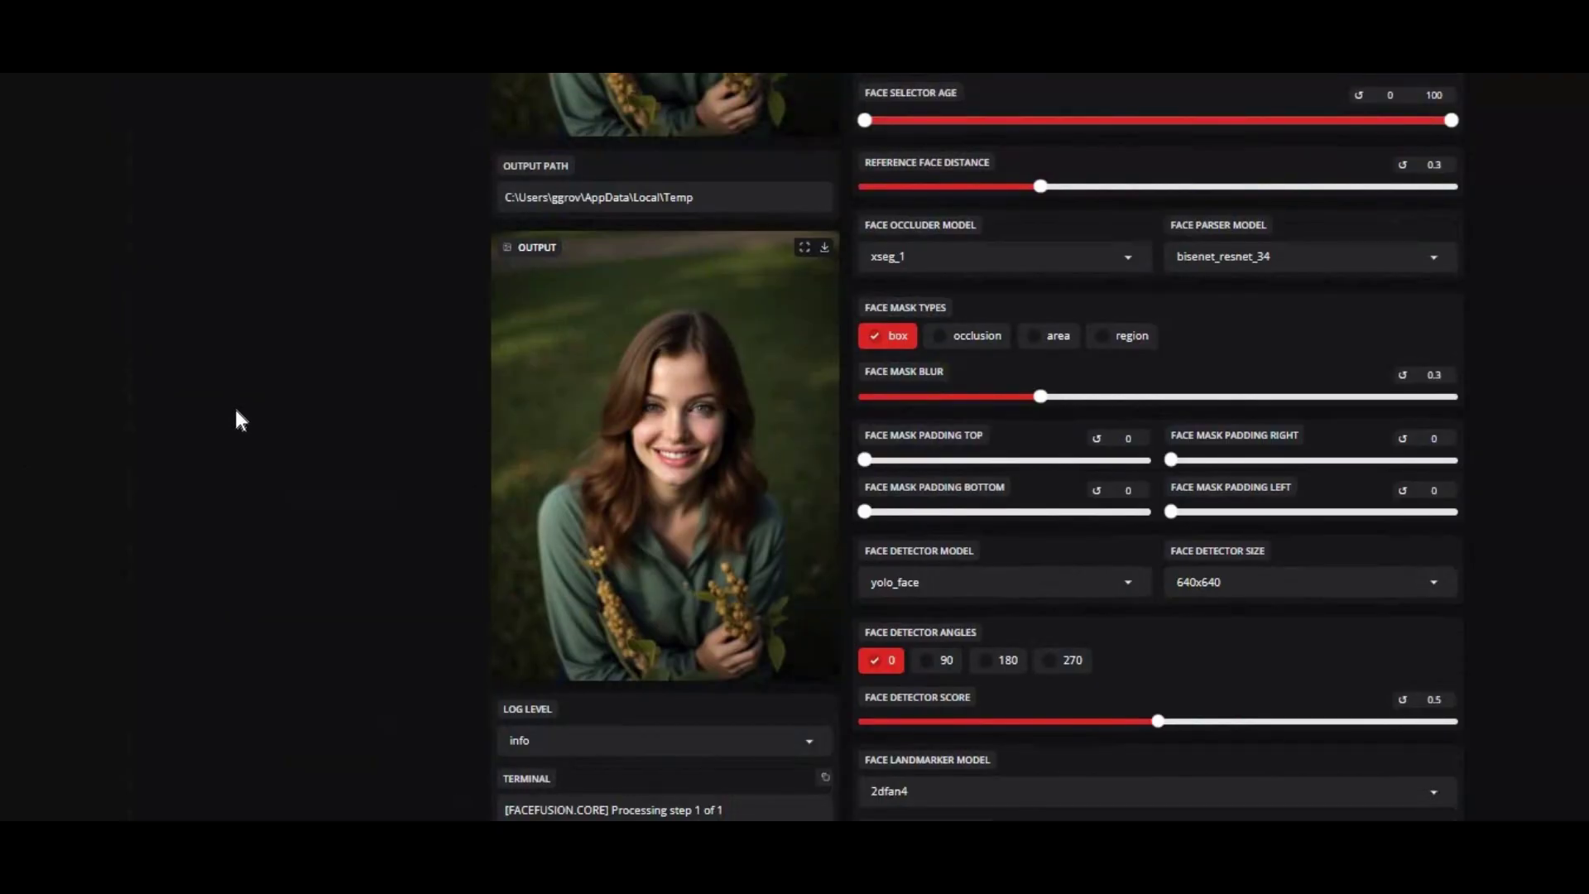
pyautogui.scroll(12, 234, 409)
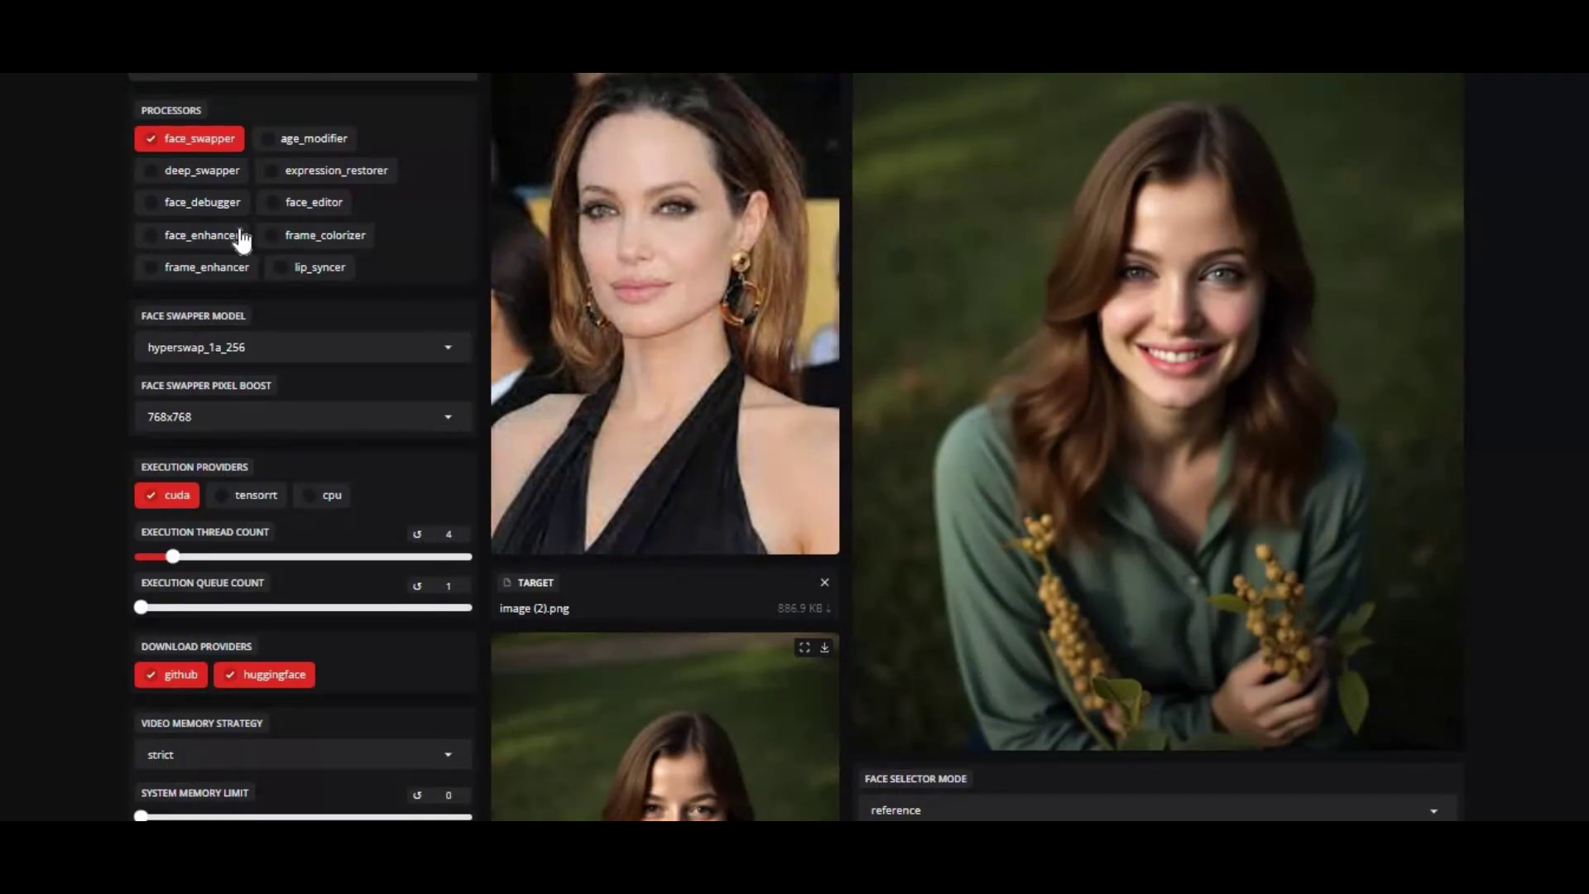
# Enable the lip_syncer processor with the wav2lip_gan_96 model, then go to the facefusion GitHub page.
pyautogui.click(323, 269)
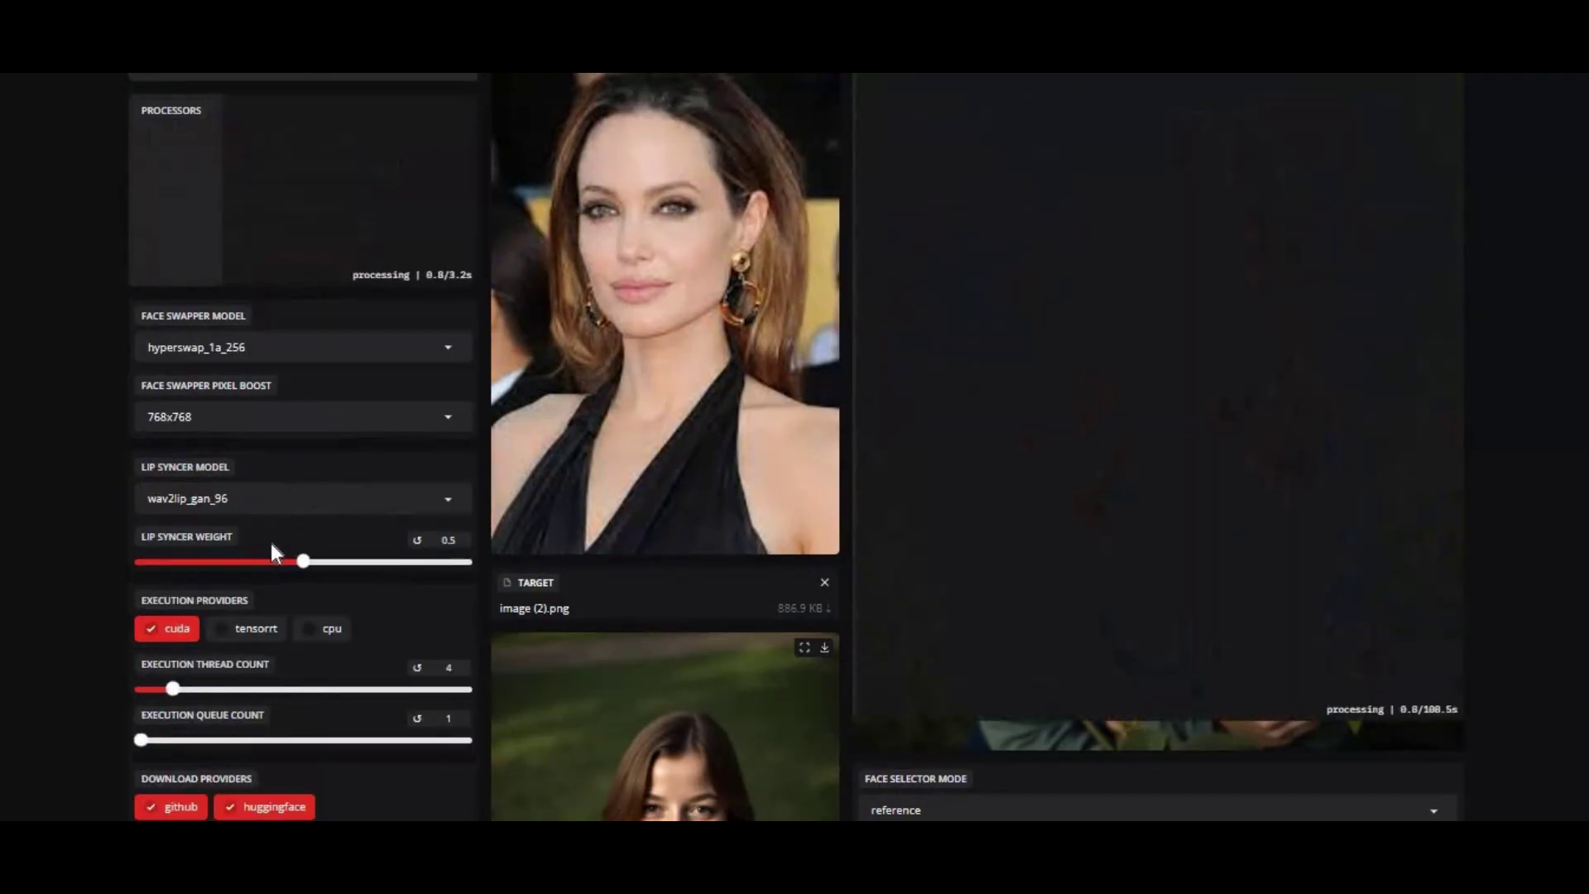
pyautogui.click(288, 501)
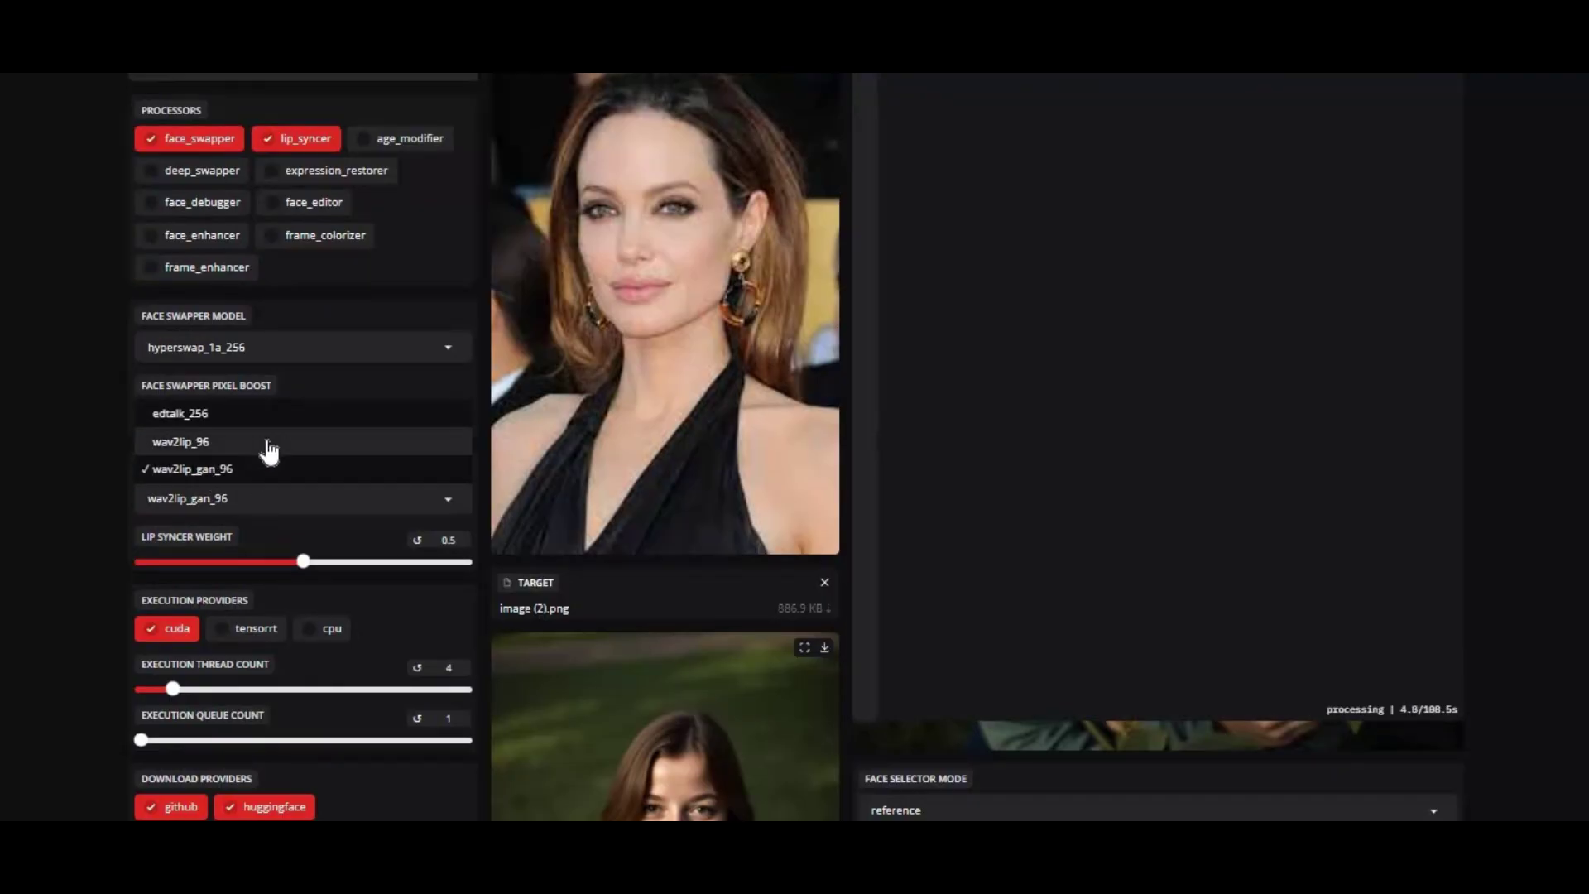
pyautogui.click(71, 507)
pyautogui.scroll(-4, 160, 502)
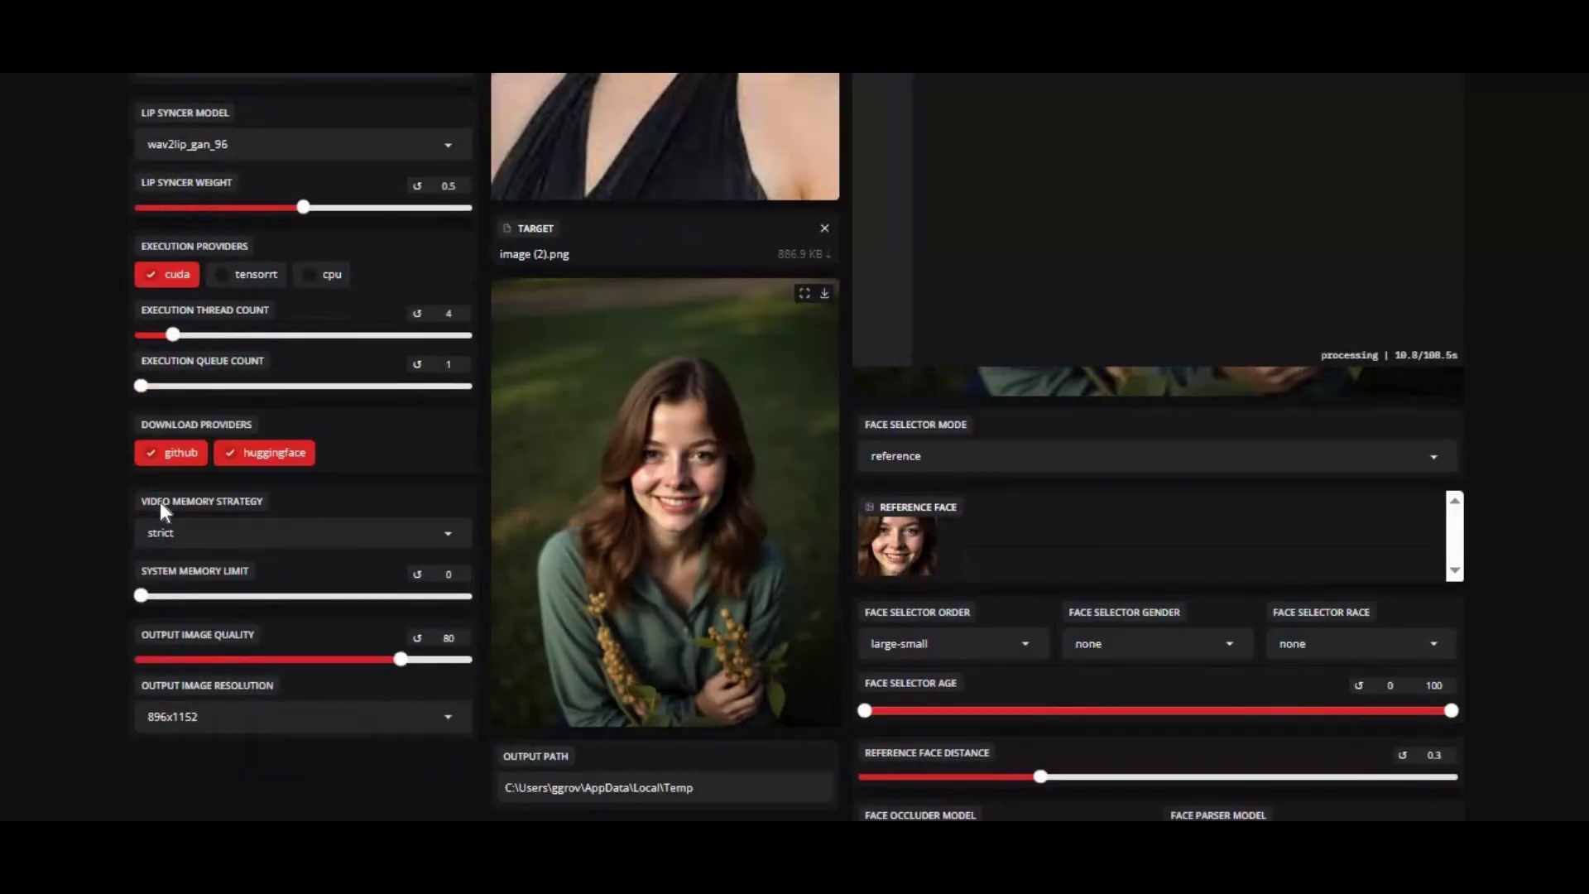
pyautogui.scroll(-3, 161, 502)
pyautogui.scroll(-3, 160, 501)
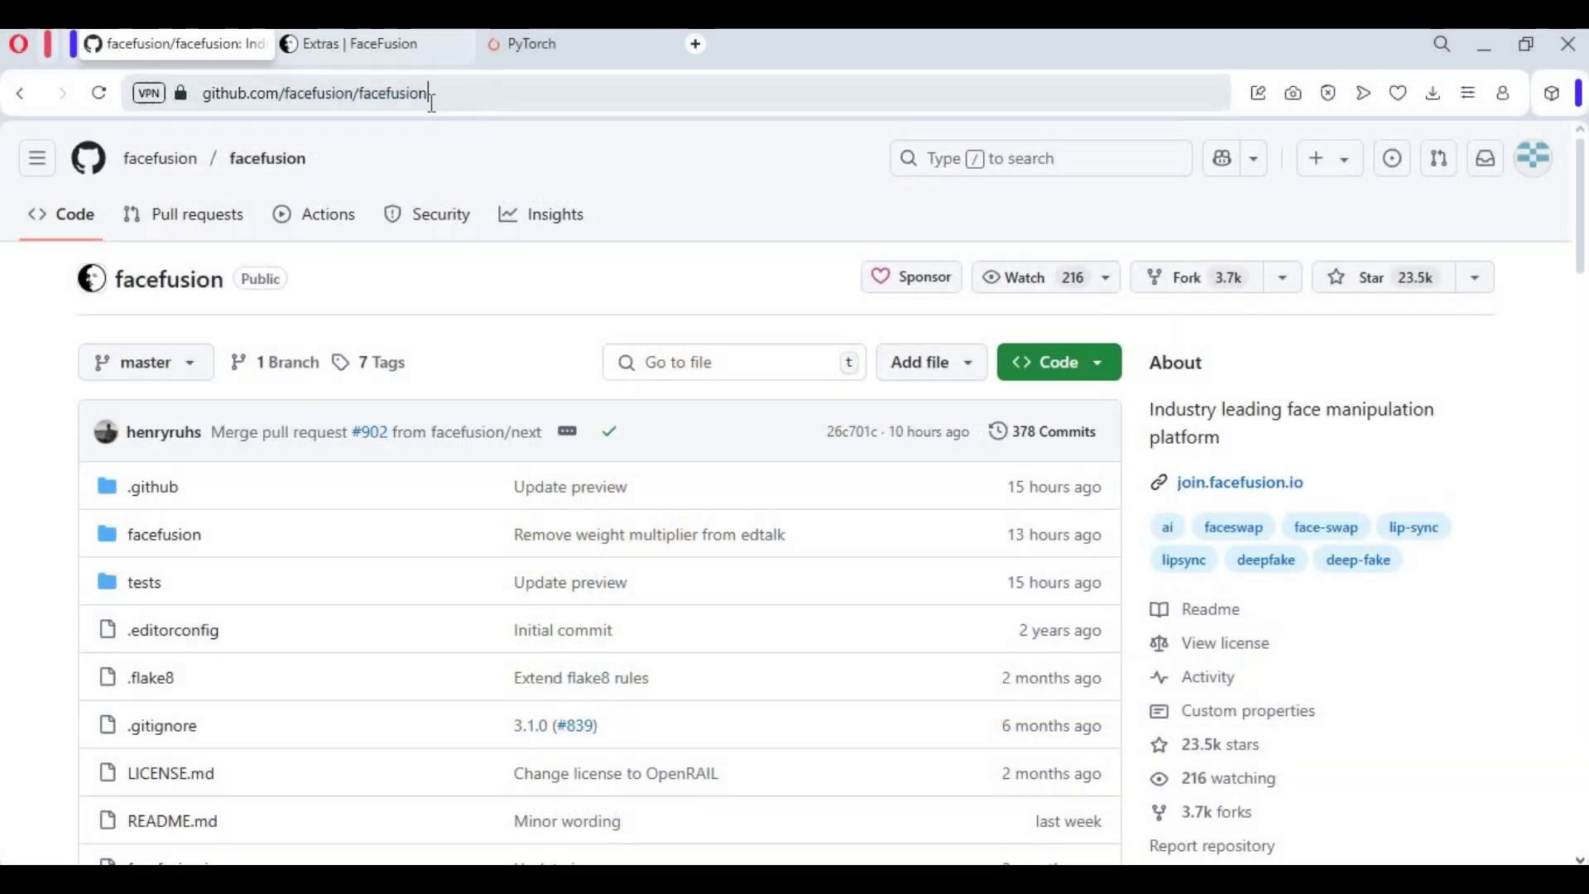
pyautogui.click(426, 93)
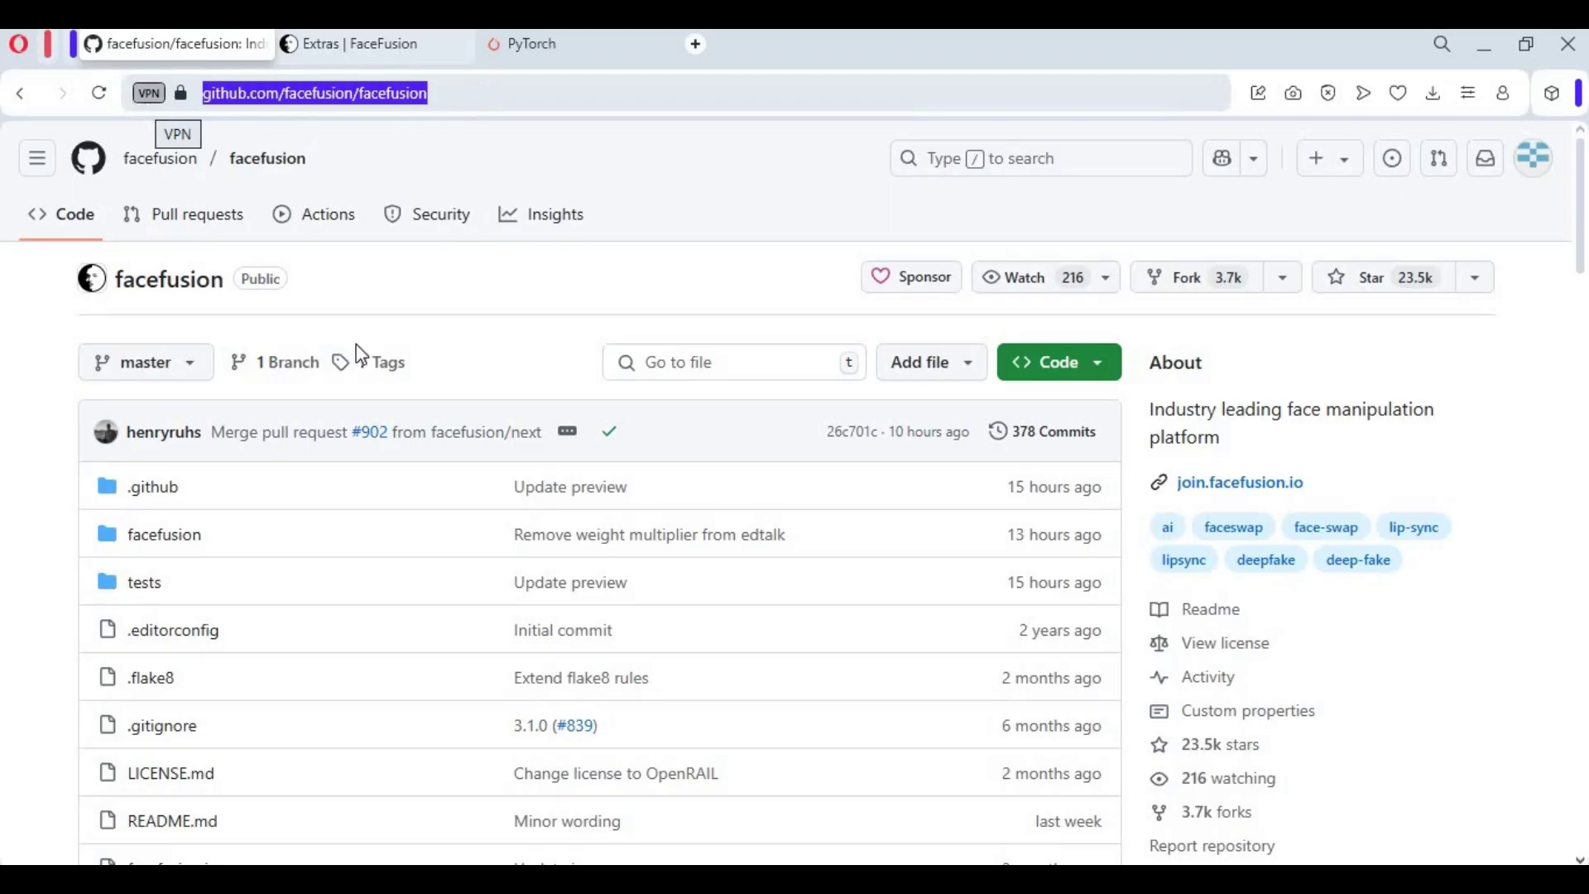
# Scroll through the facefusion README and copy the HTTPS clone URL from the Code menu.
pyautogui.scroll(-1, 882, 536)
pyautogui.scroll(-3, 894, 543)
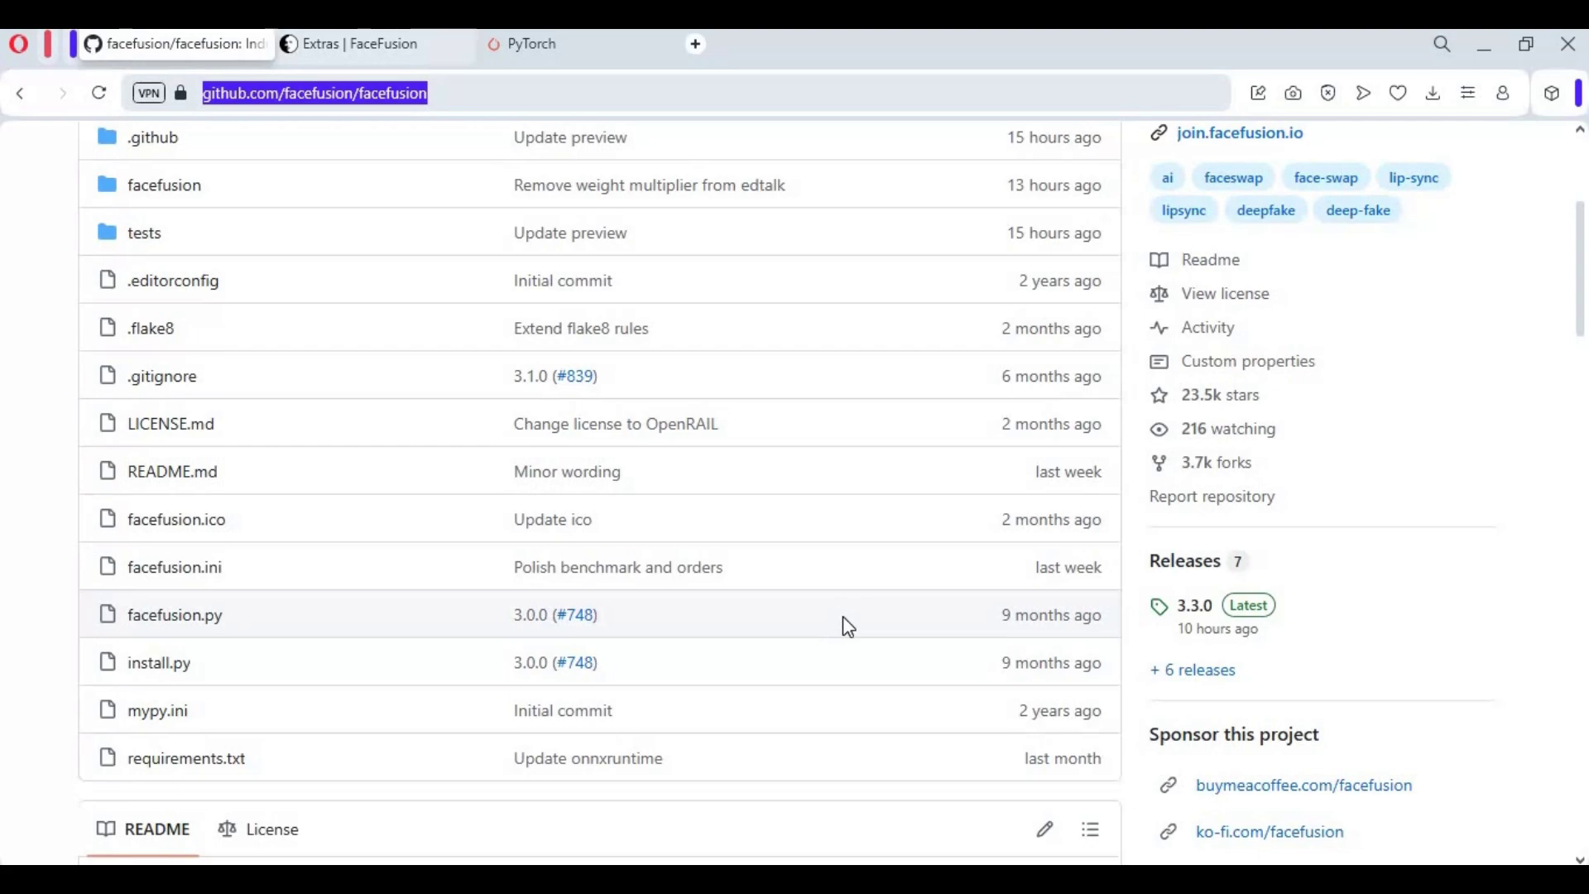
pyautogui.scroll(-10, 844, 626)
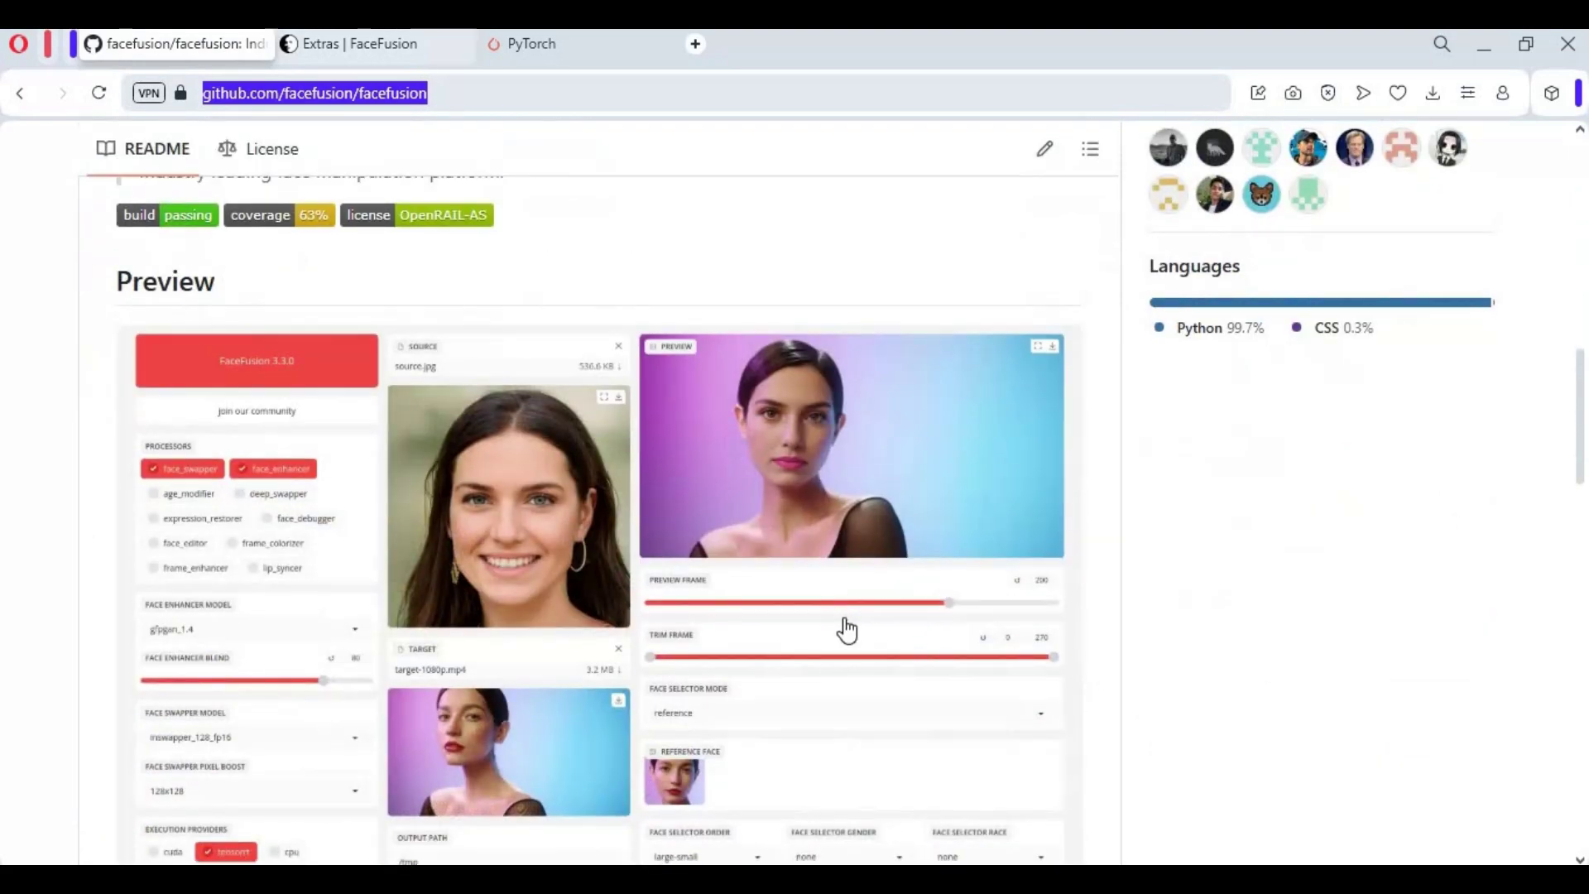
pyautogui.scroll(-15, 843, 617)
pyautogui.scroll(-8, 846, 621)
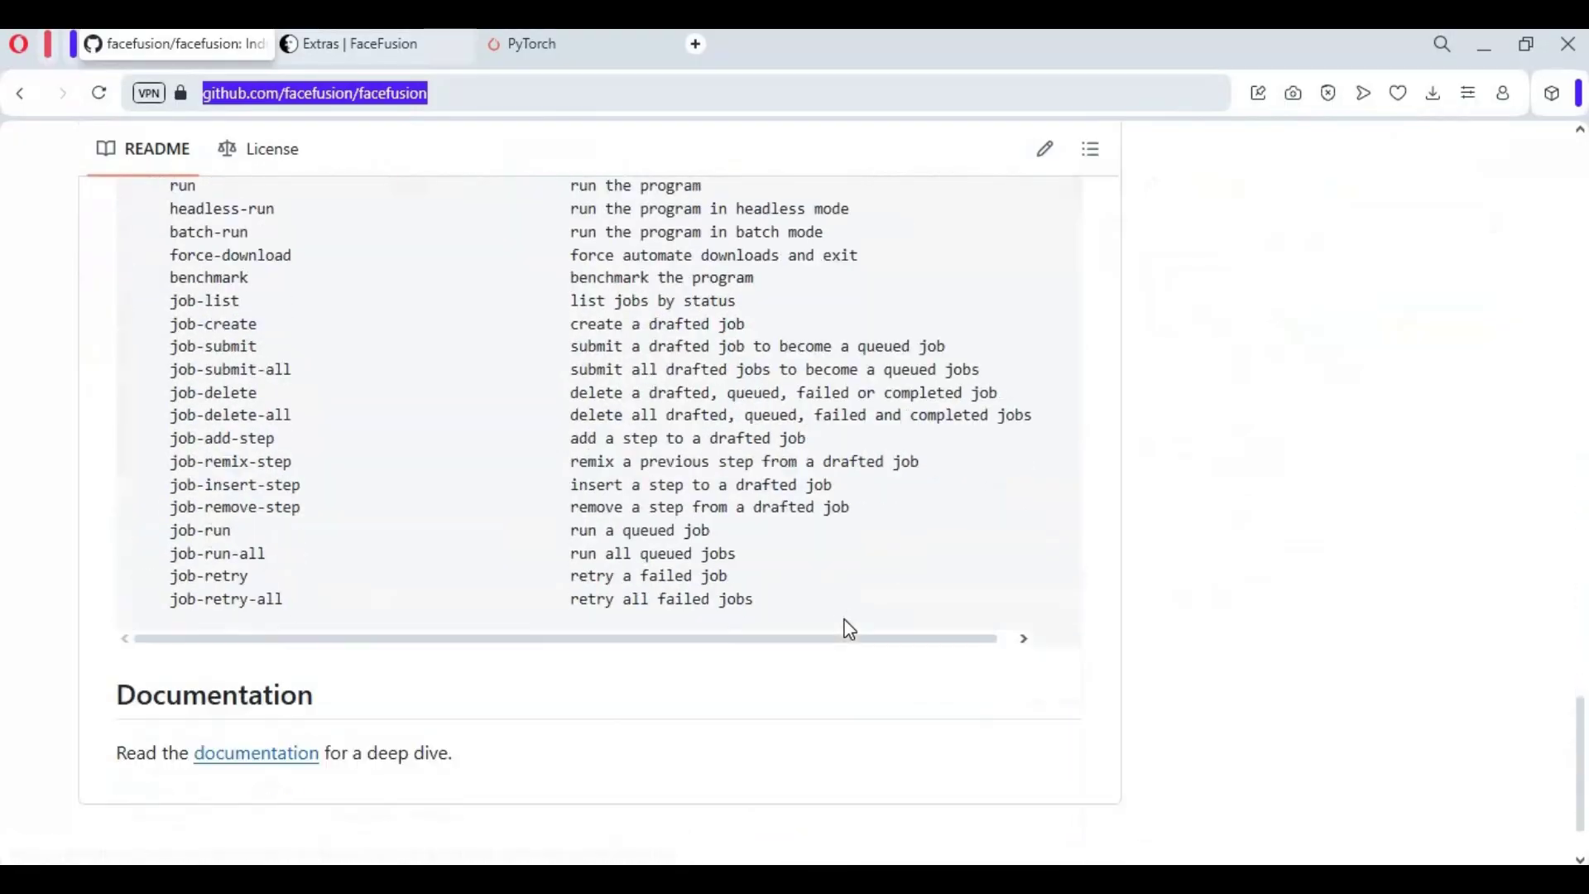
pyautogui.scroll(12, 844, 627)
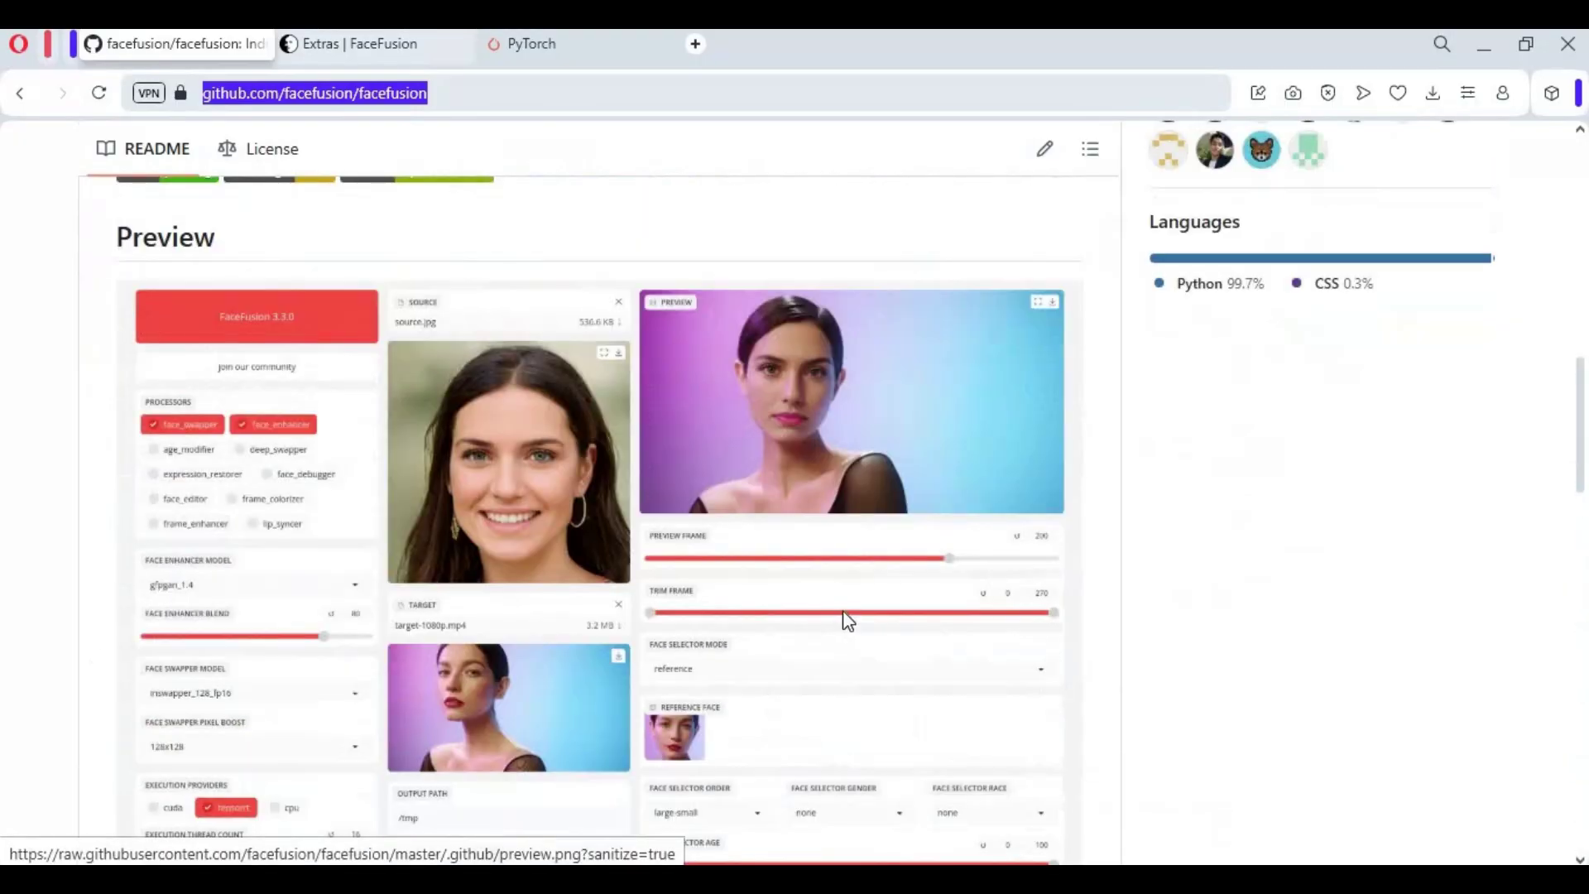
pyautogui.scroll(10, 844, 627)
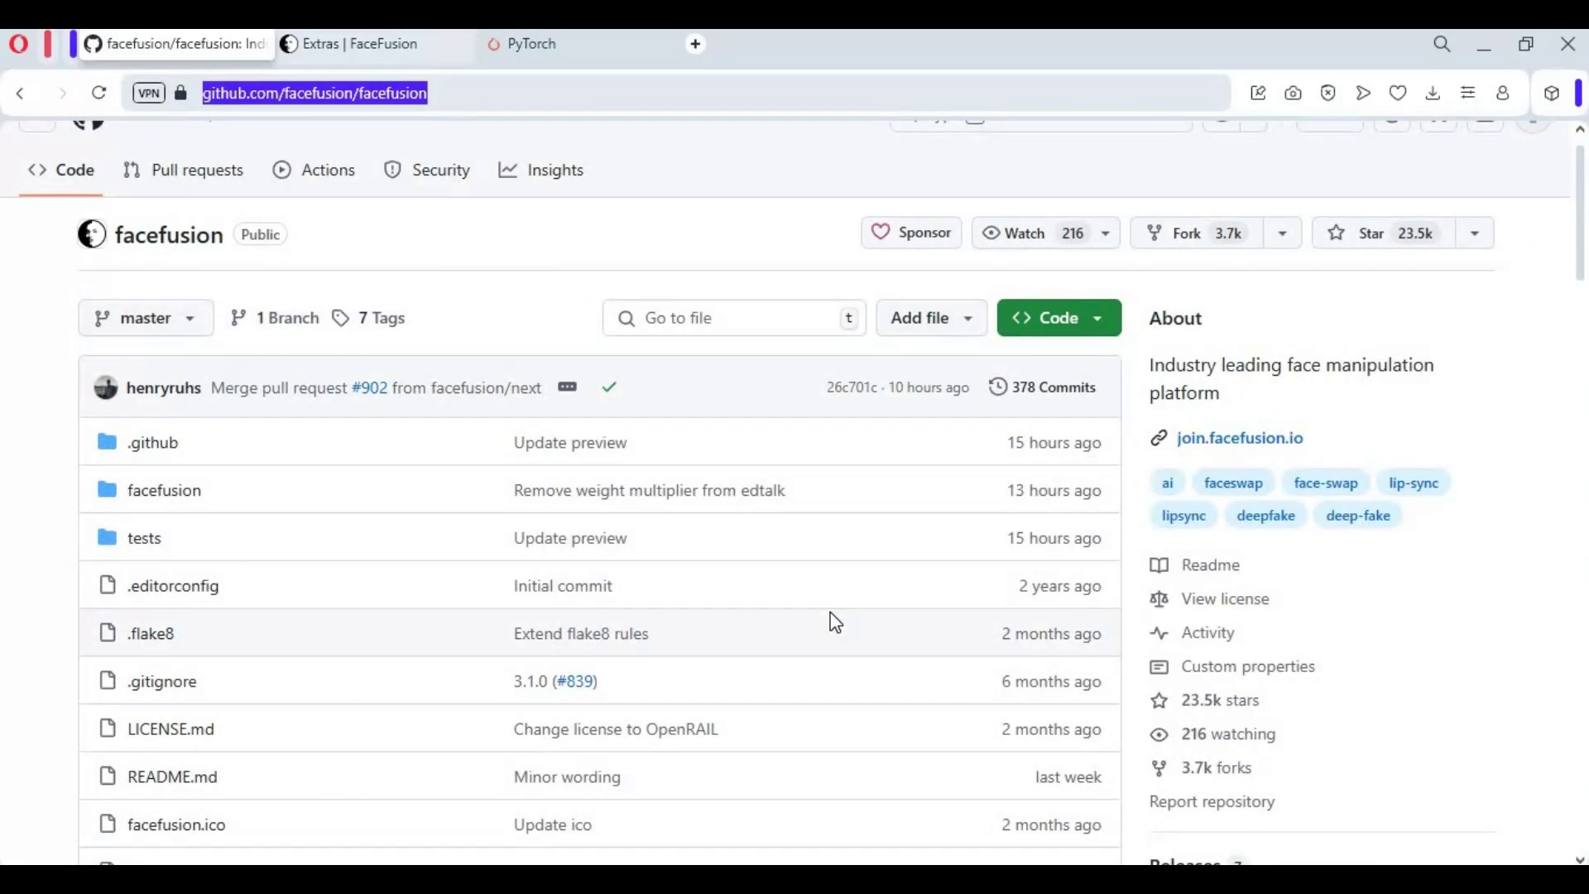
pyautogui.click(1067, 320)
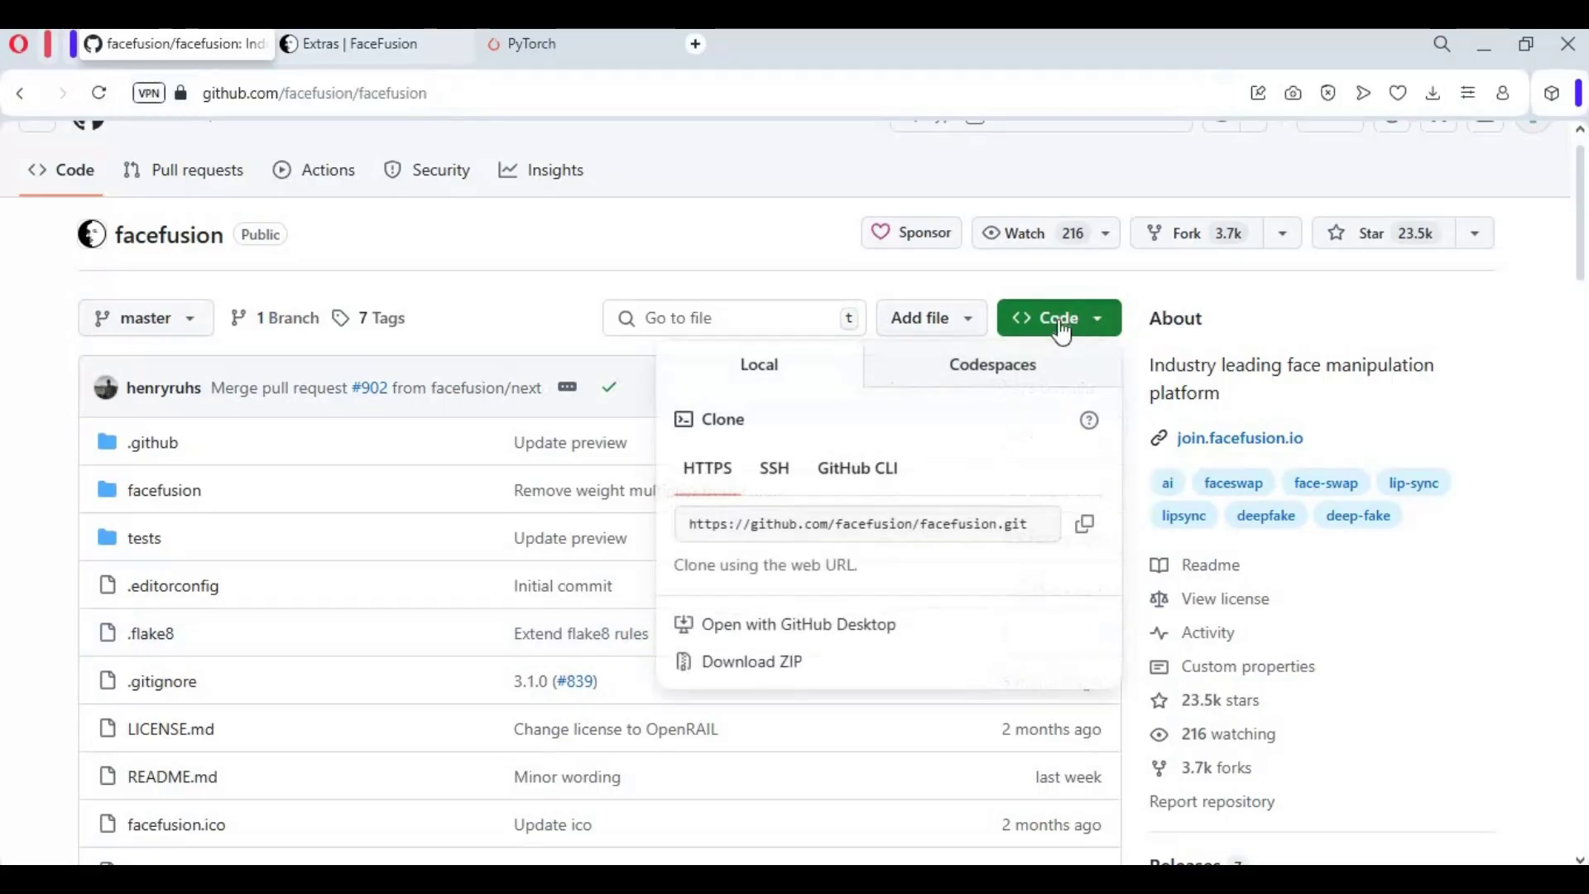
pyautogui.click(1082, 523)
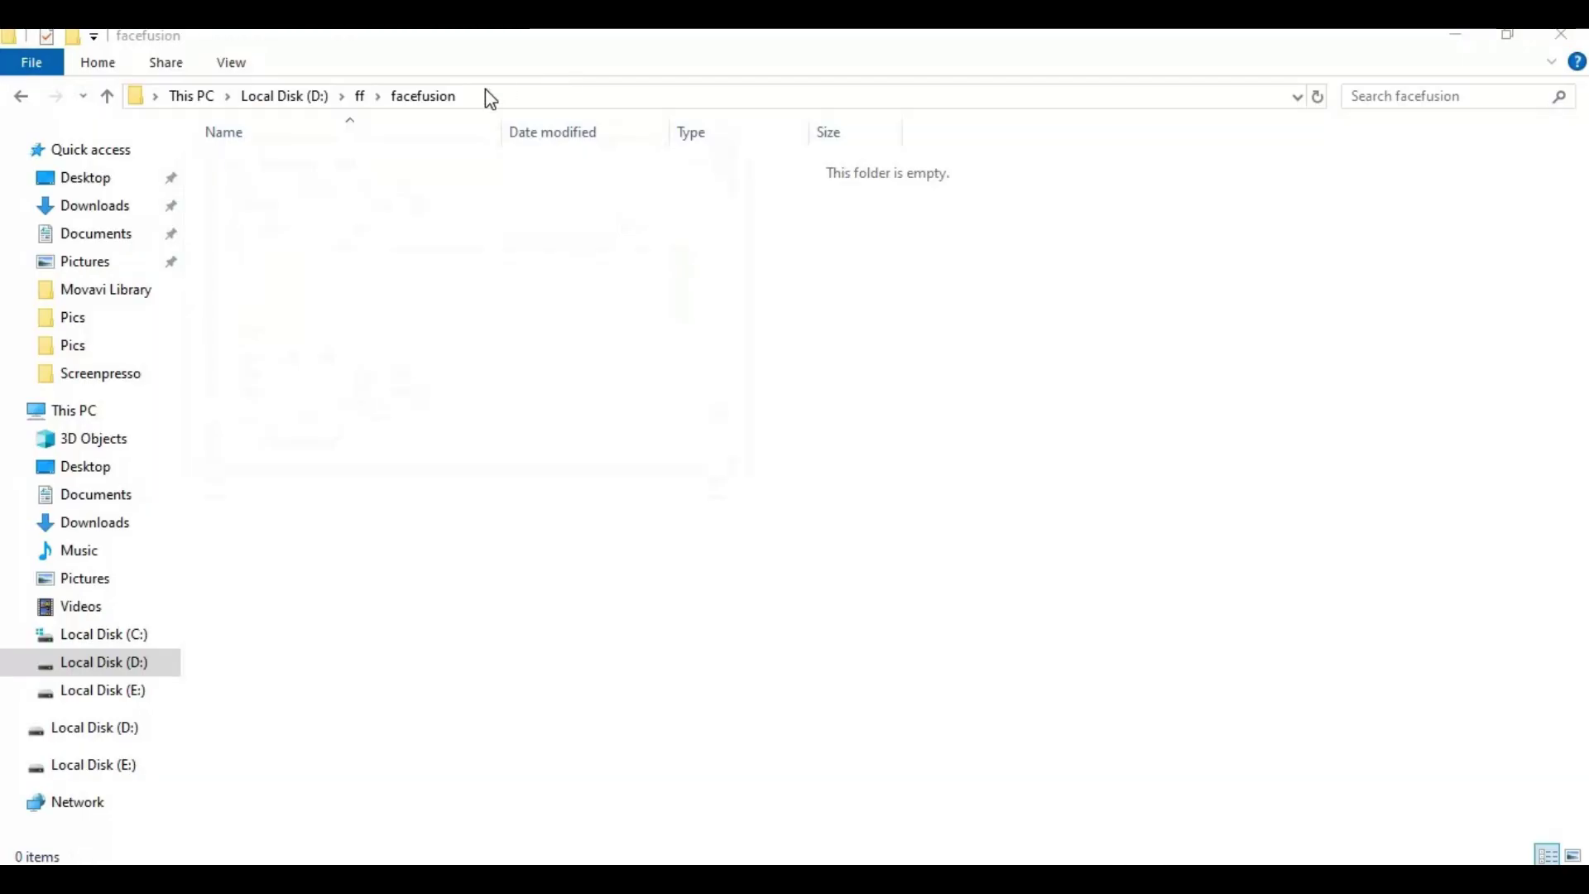
# Open a Command Prompt in D:\ff\facefusion from the File Explorer address bar.
pyautogui.click(499, 86)
pyautogui.write('cmd')
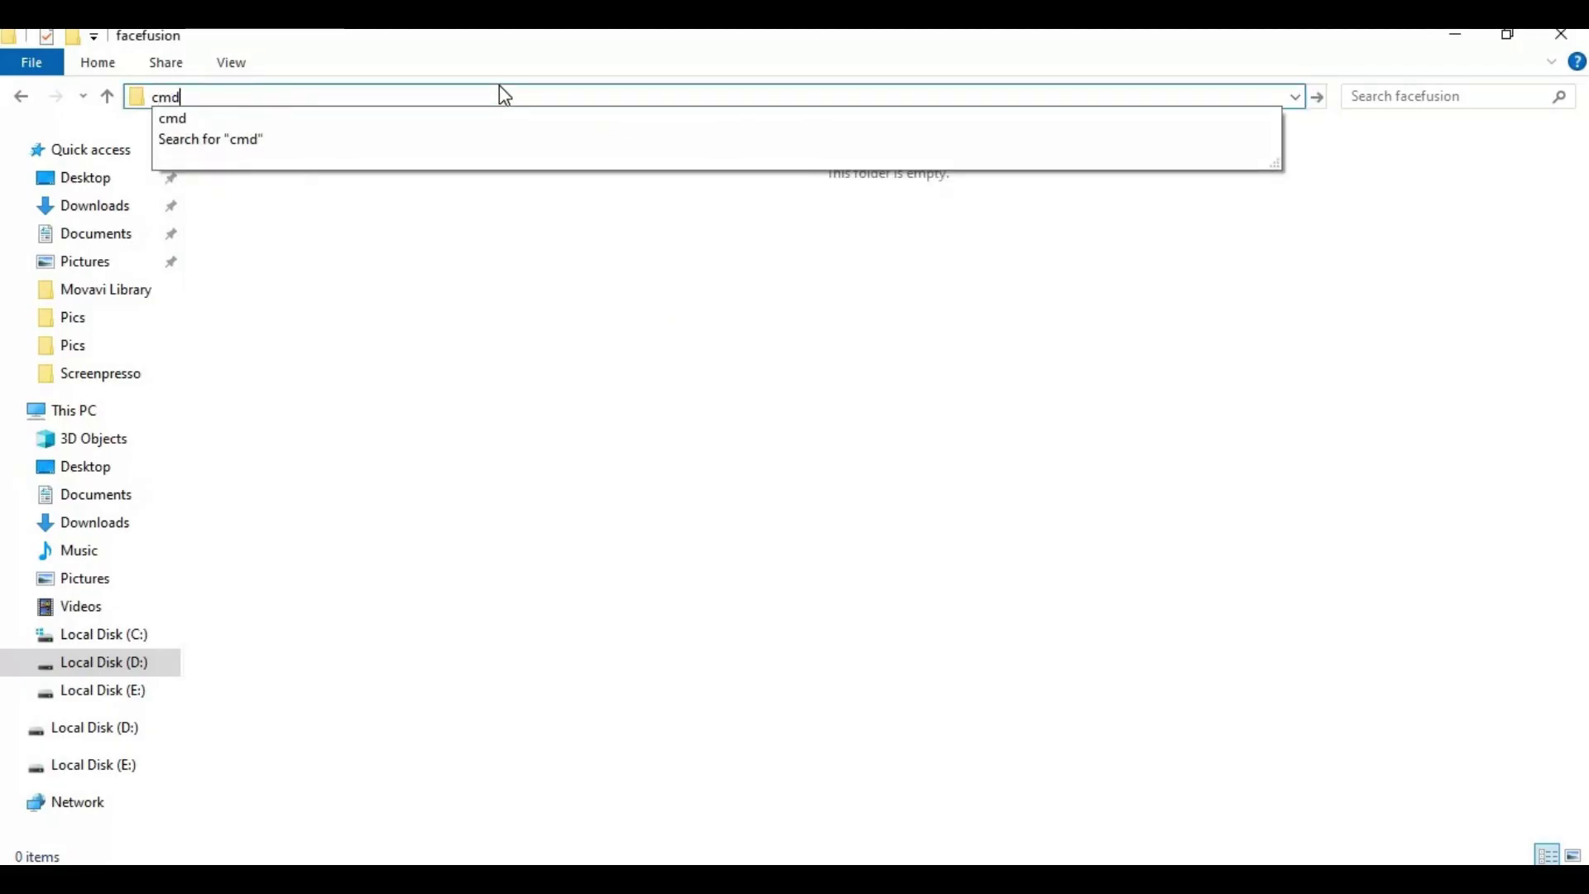
pyautogui.press('Return')
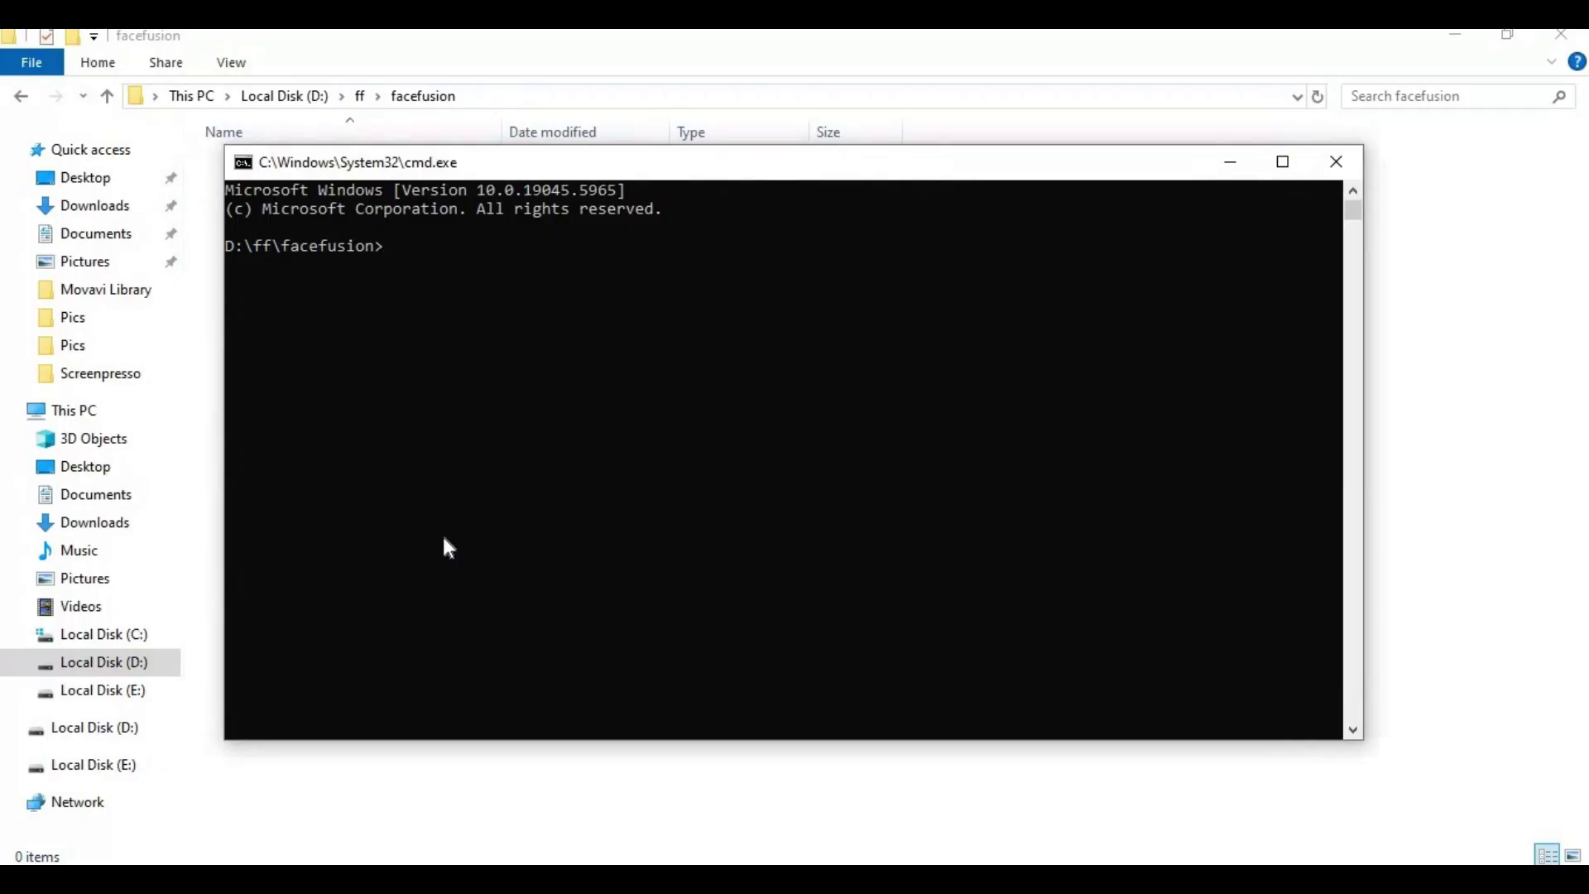
# Run git clone with the copied facefusion repository URL, then type cd facefusion.
pyautogui.write('git clone')
pyautogui.hotkey('ctrl', 'v')
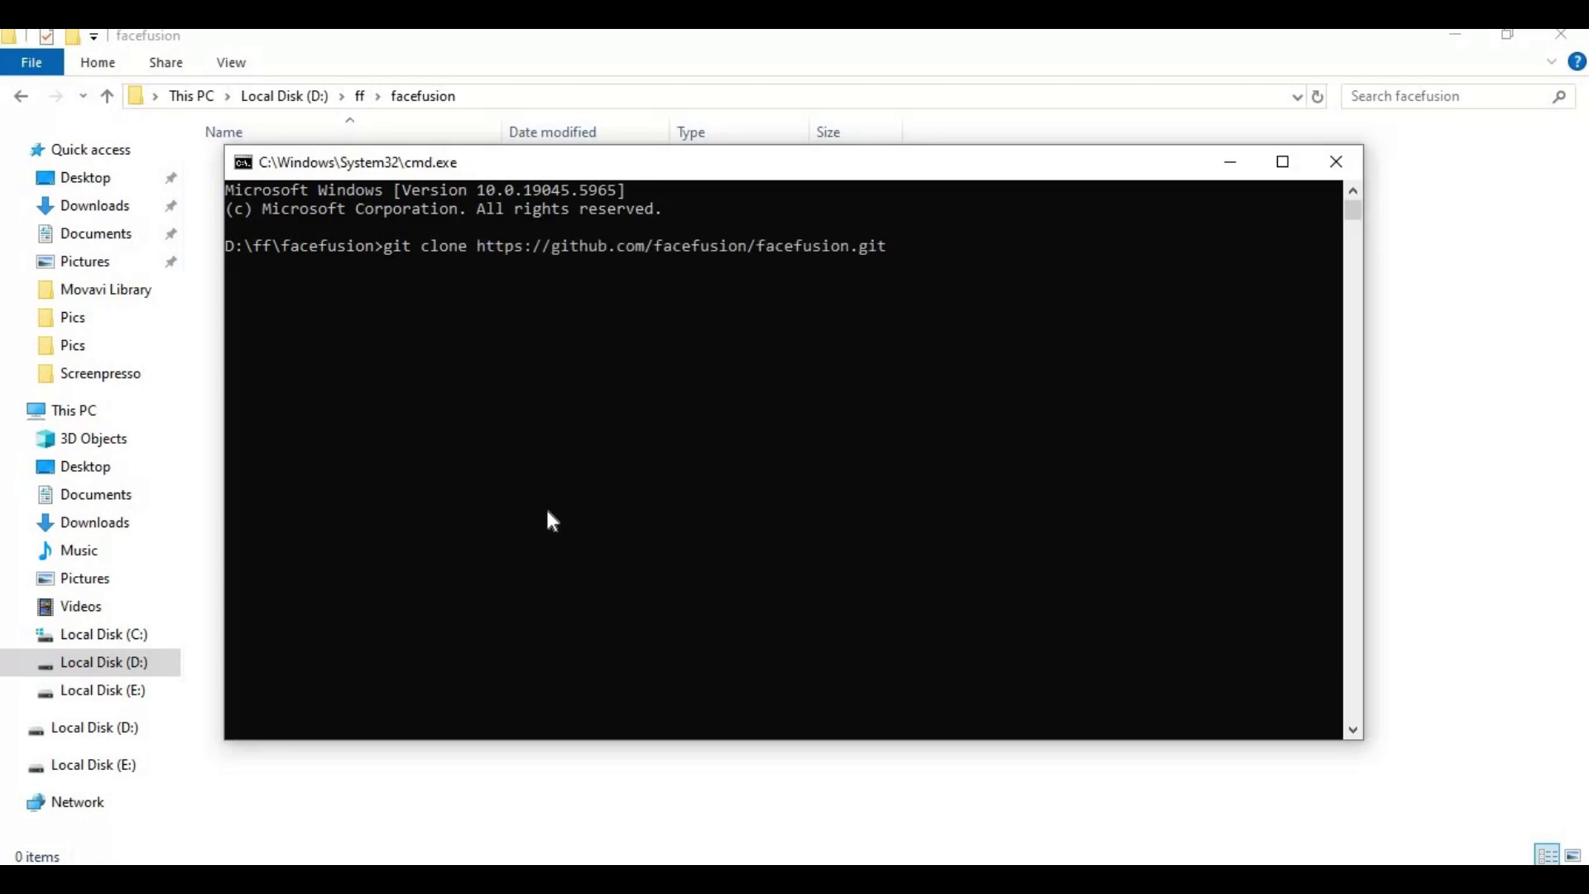
pyautogui.press('Return')
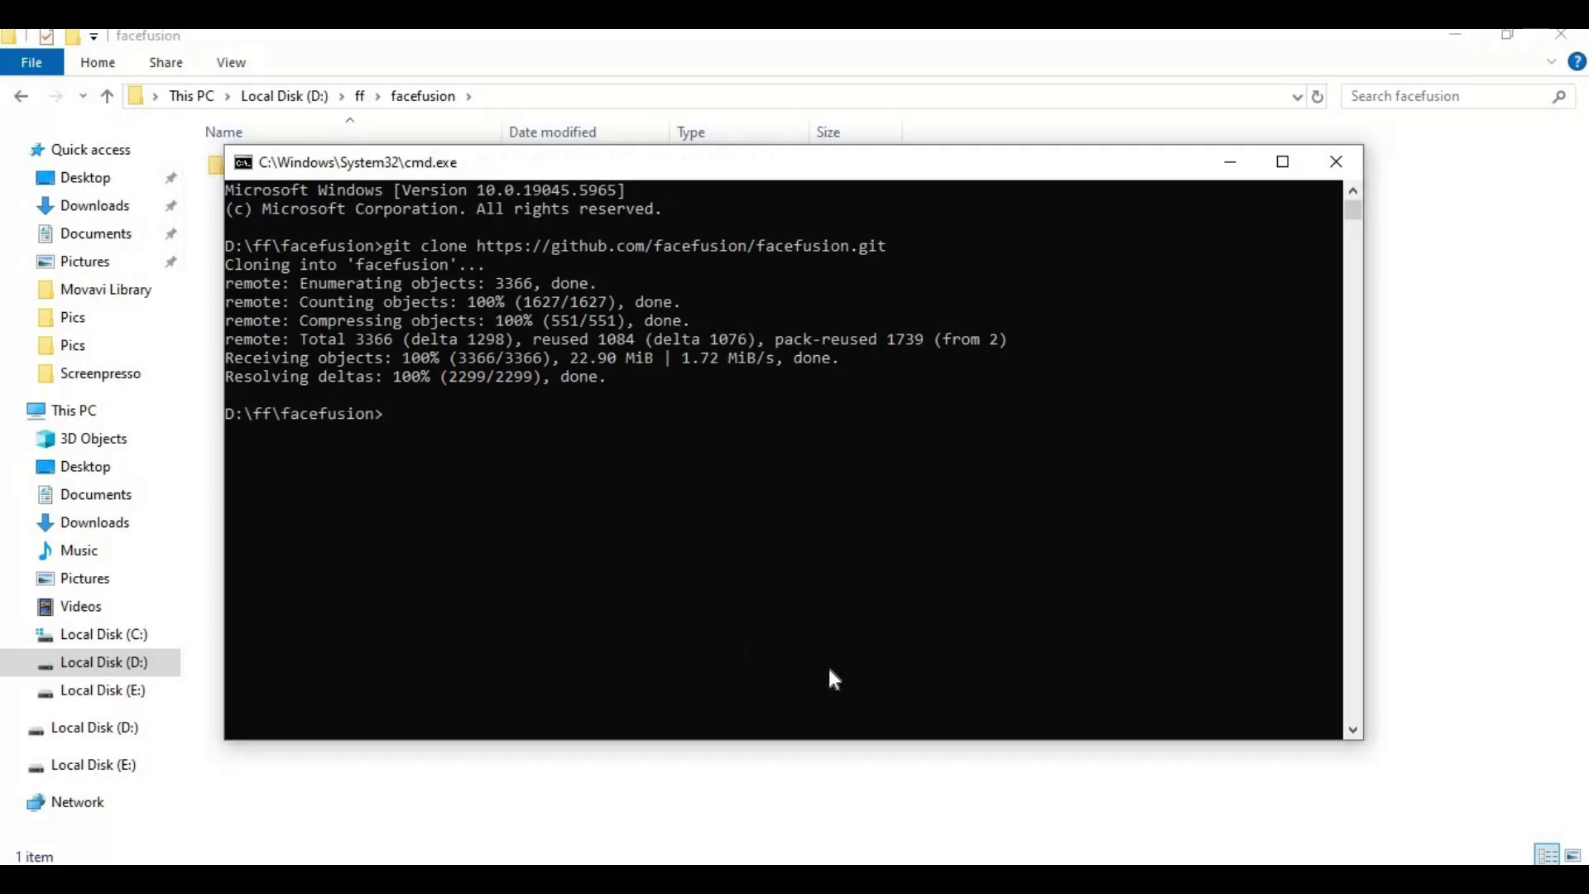
pyautogui.write('cd facefusion')
# Enter facefusion, create and activate a Python 3.10 venv, and confirm nvcc reports CUDA 11.8.
pyautogui.press('Return')
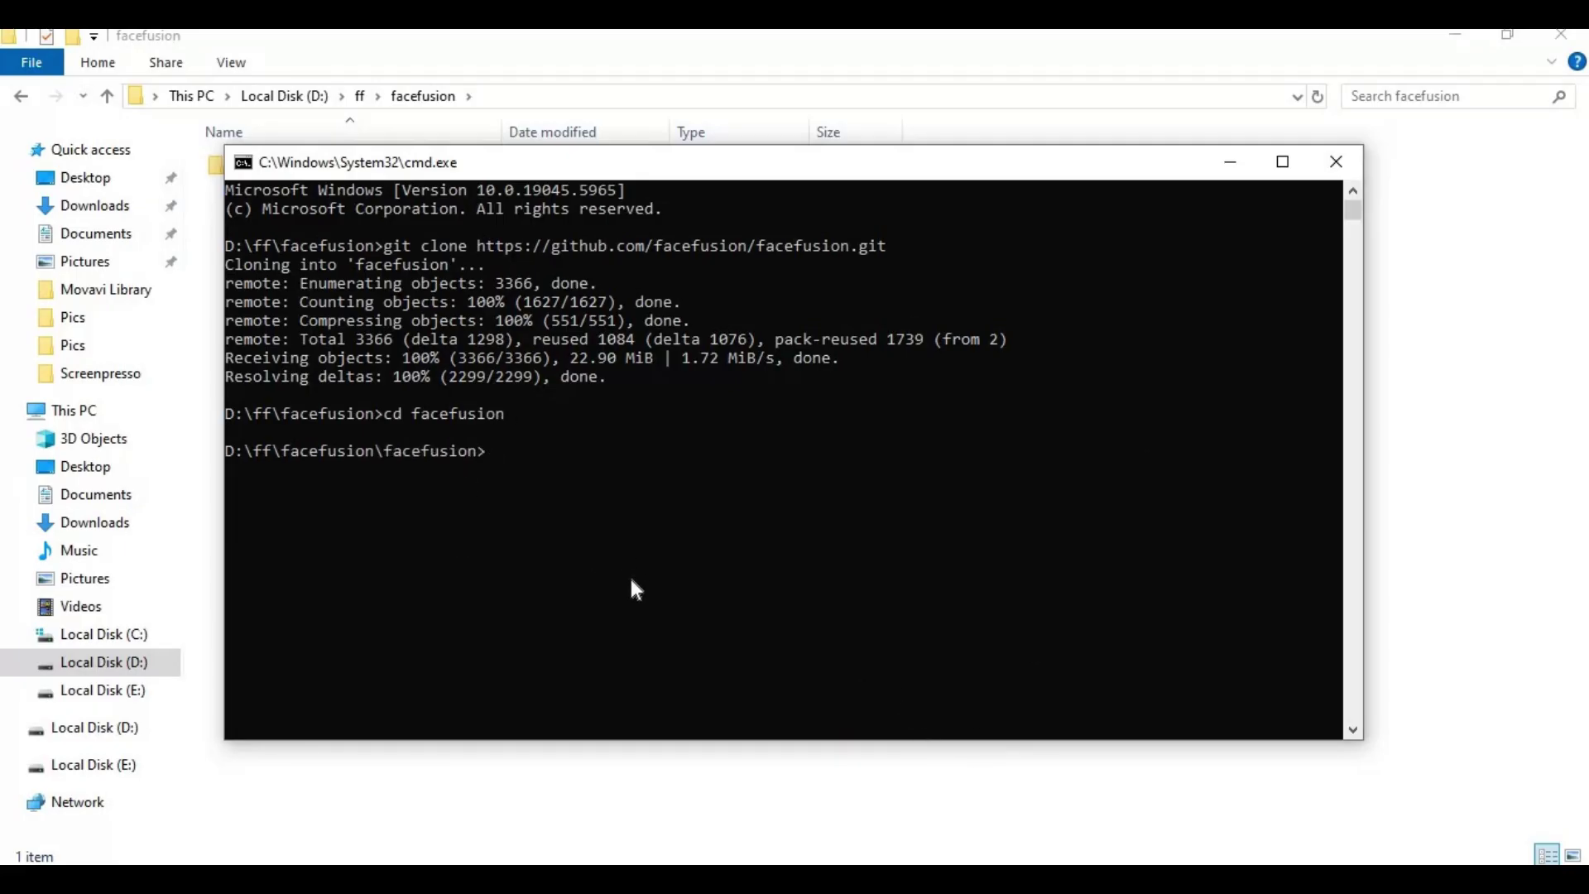
pyautogui.write('py -3.10 -m venv venv')
pyautogui.press('Return')
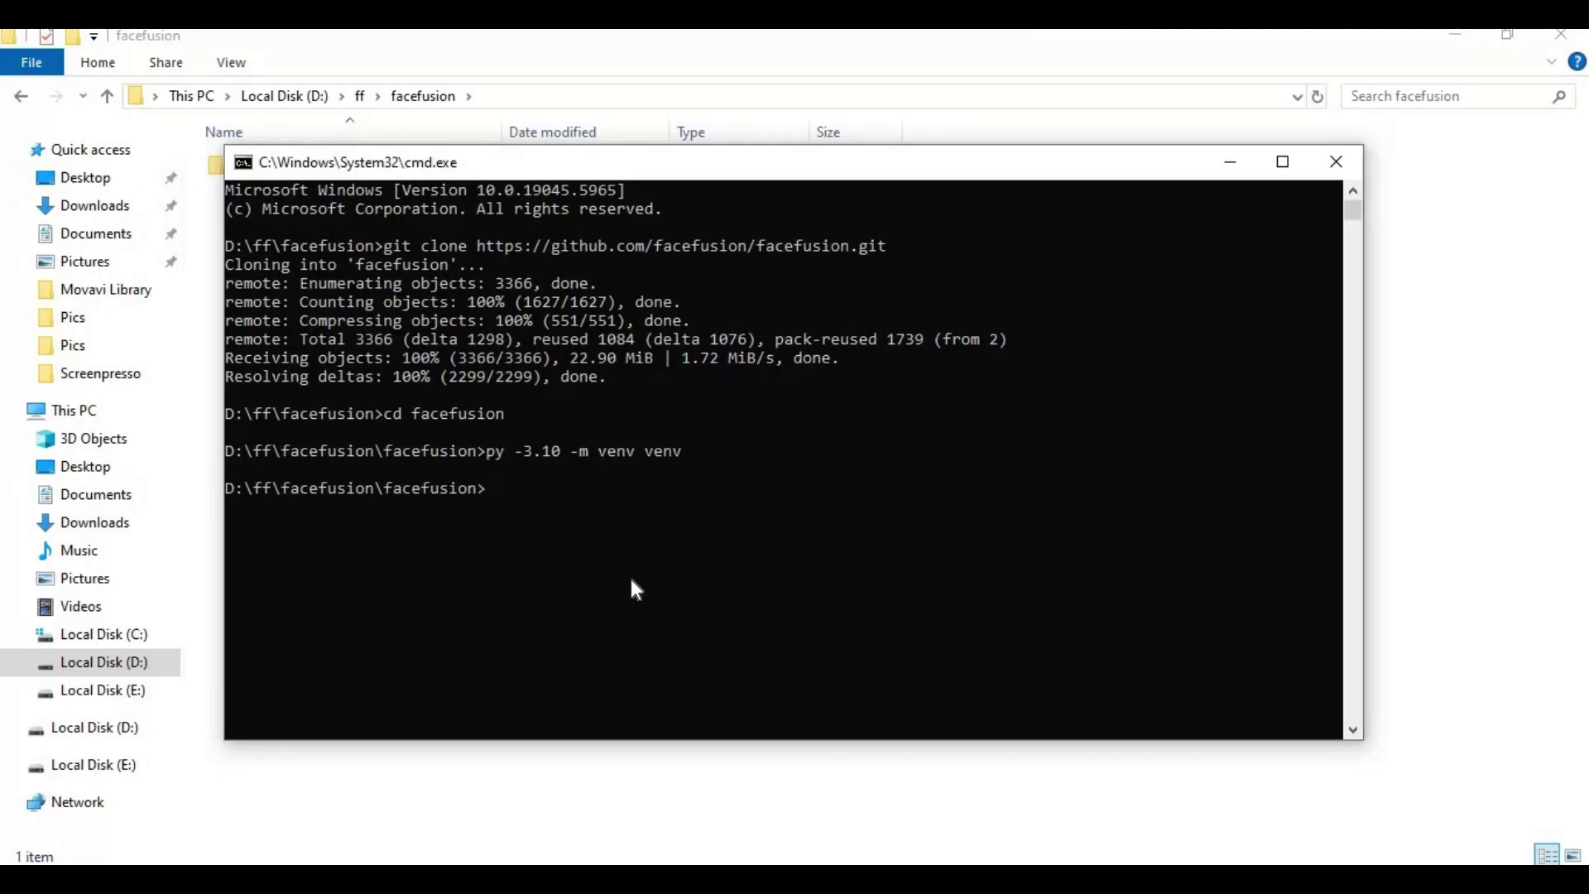
pyautogui.write('venv\\scripts\\activate')
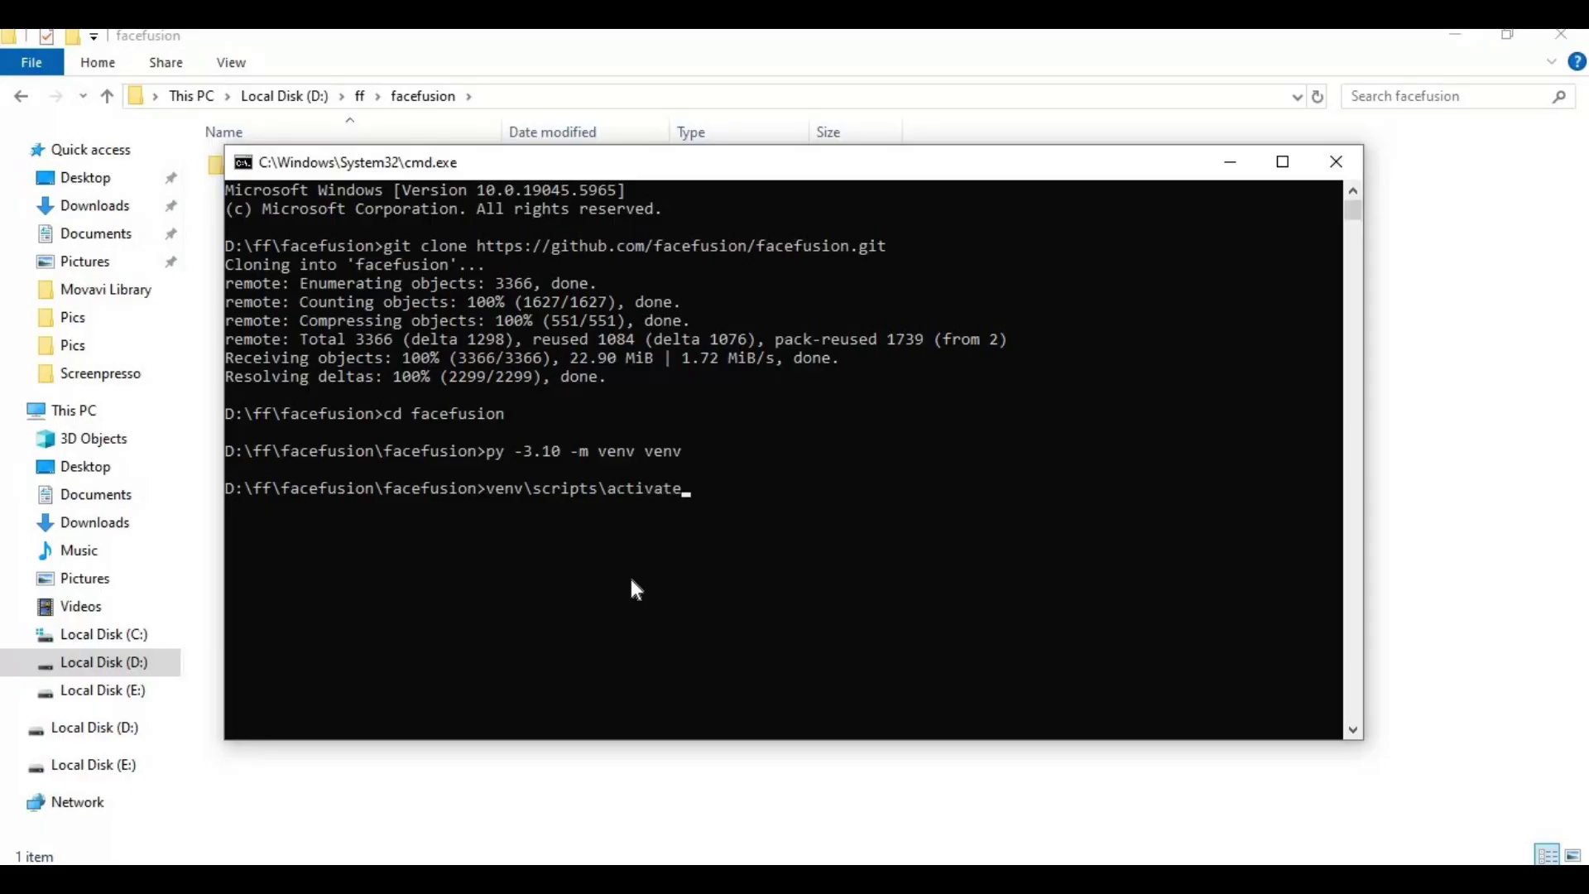
pyautogui.press('Return')
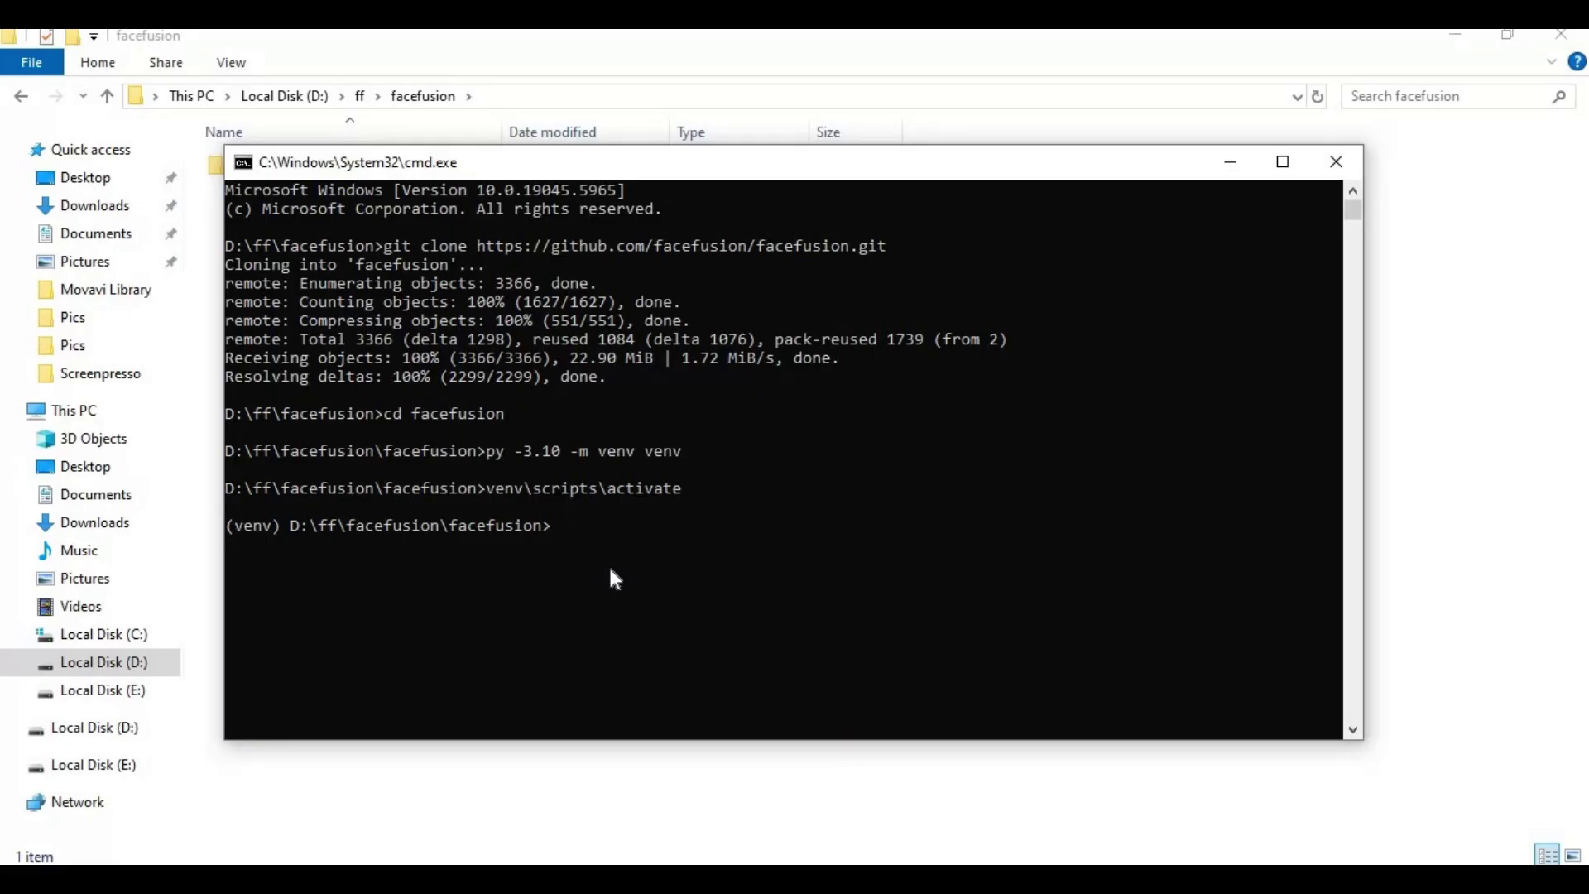
pyautogui.write('nvcc --version')
pyautogui.press('Return')
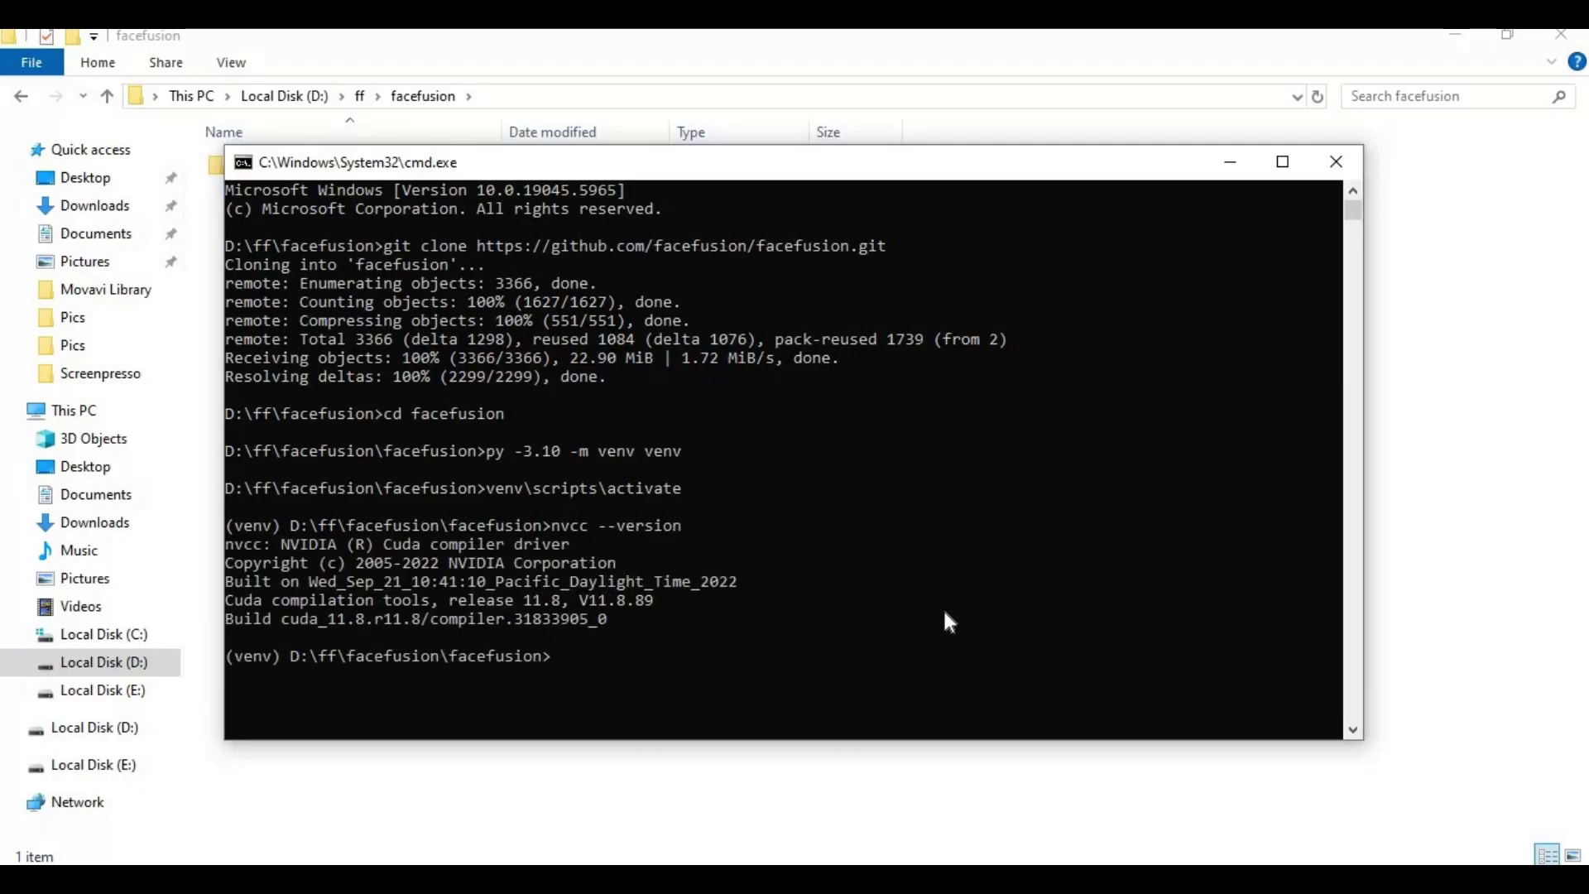
# On the PyTorch install page, select CUDA 11.8 as the compute platform.
pyautogui.click(568, 849)
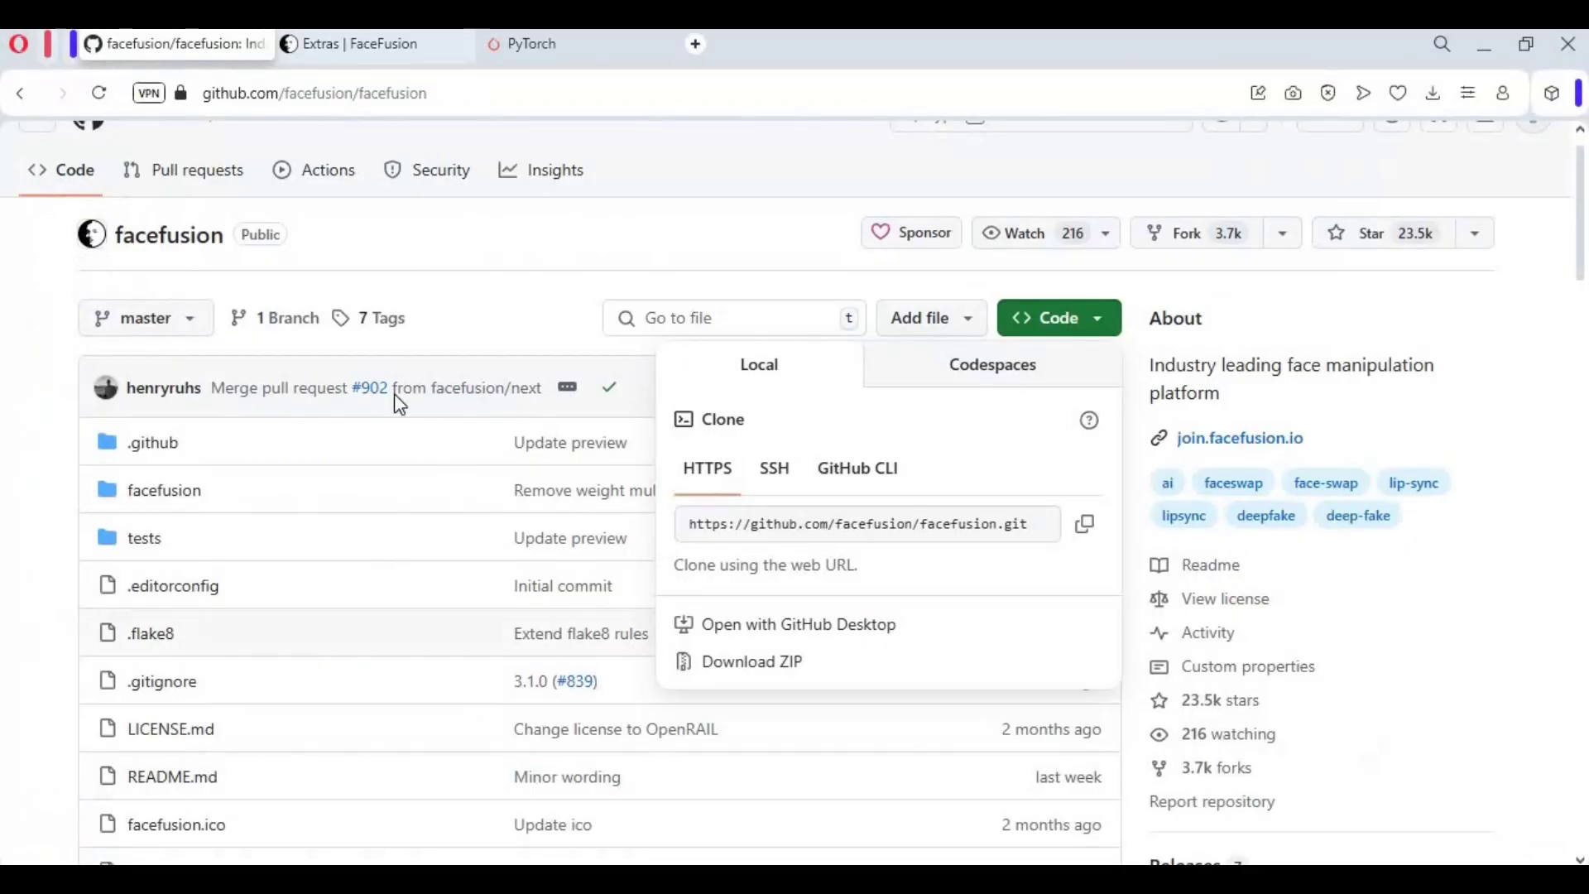
pyautogui.click(534, 55)
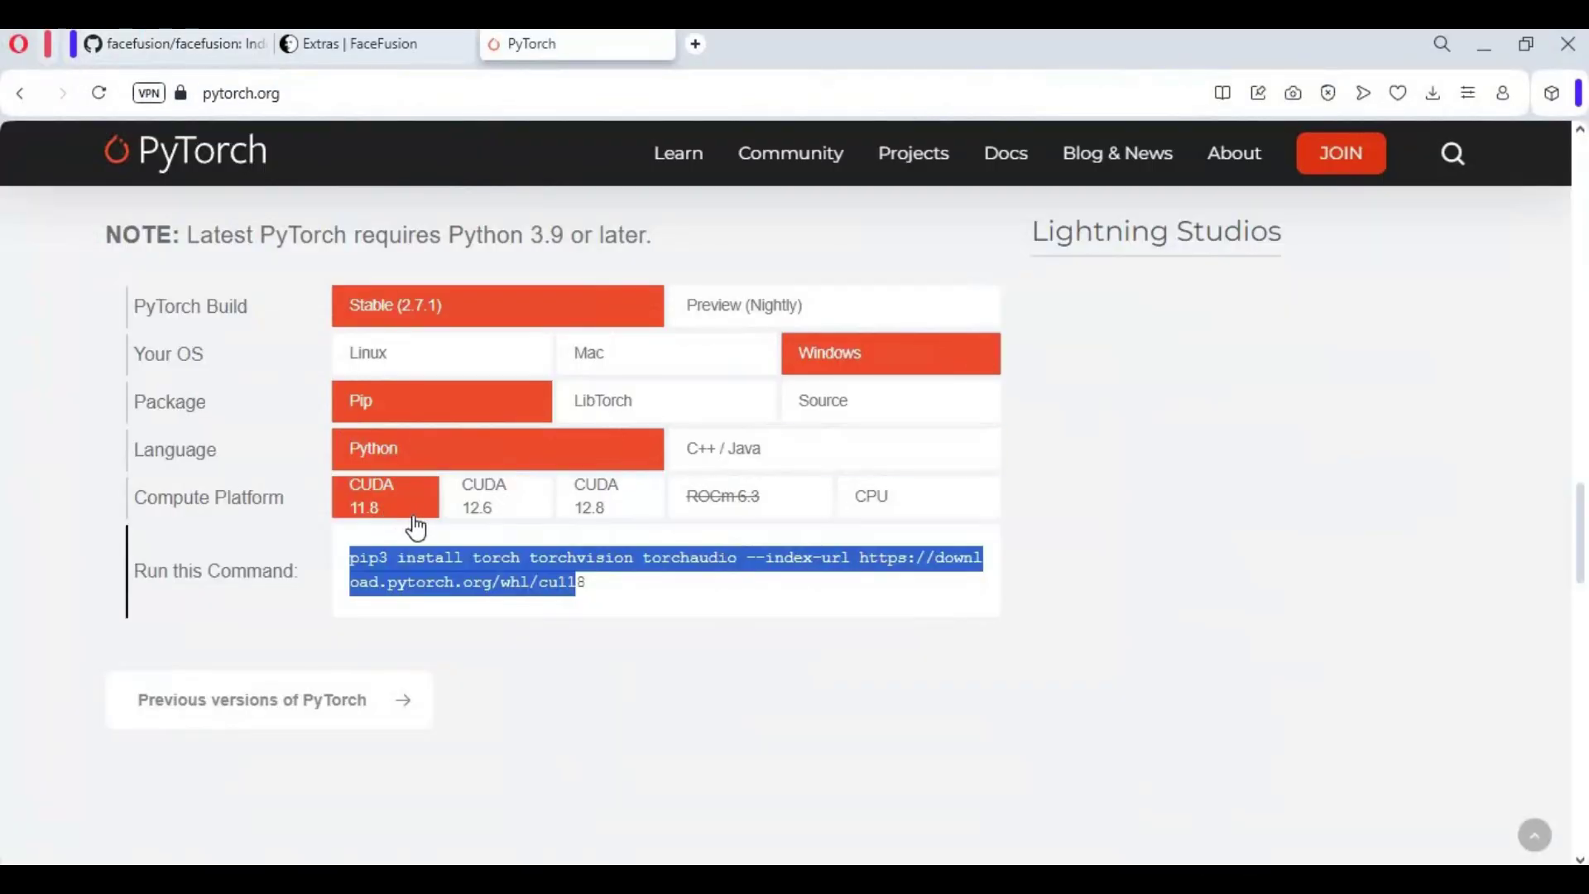
pyautogui.scroll(15, 486, 451)
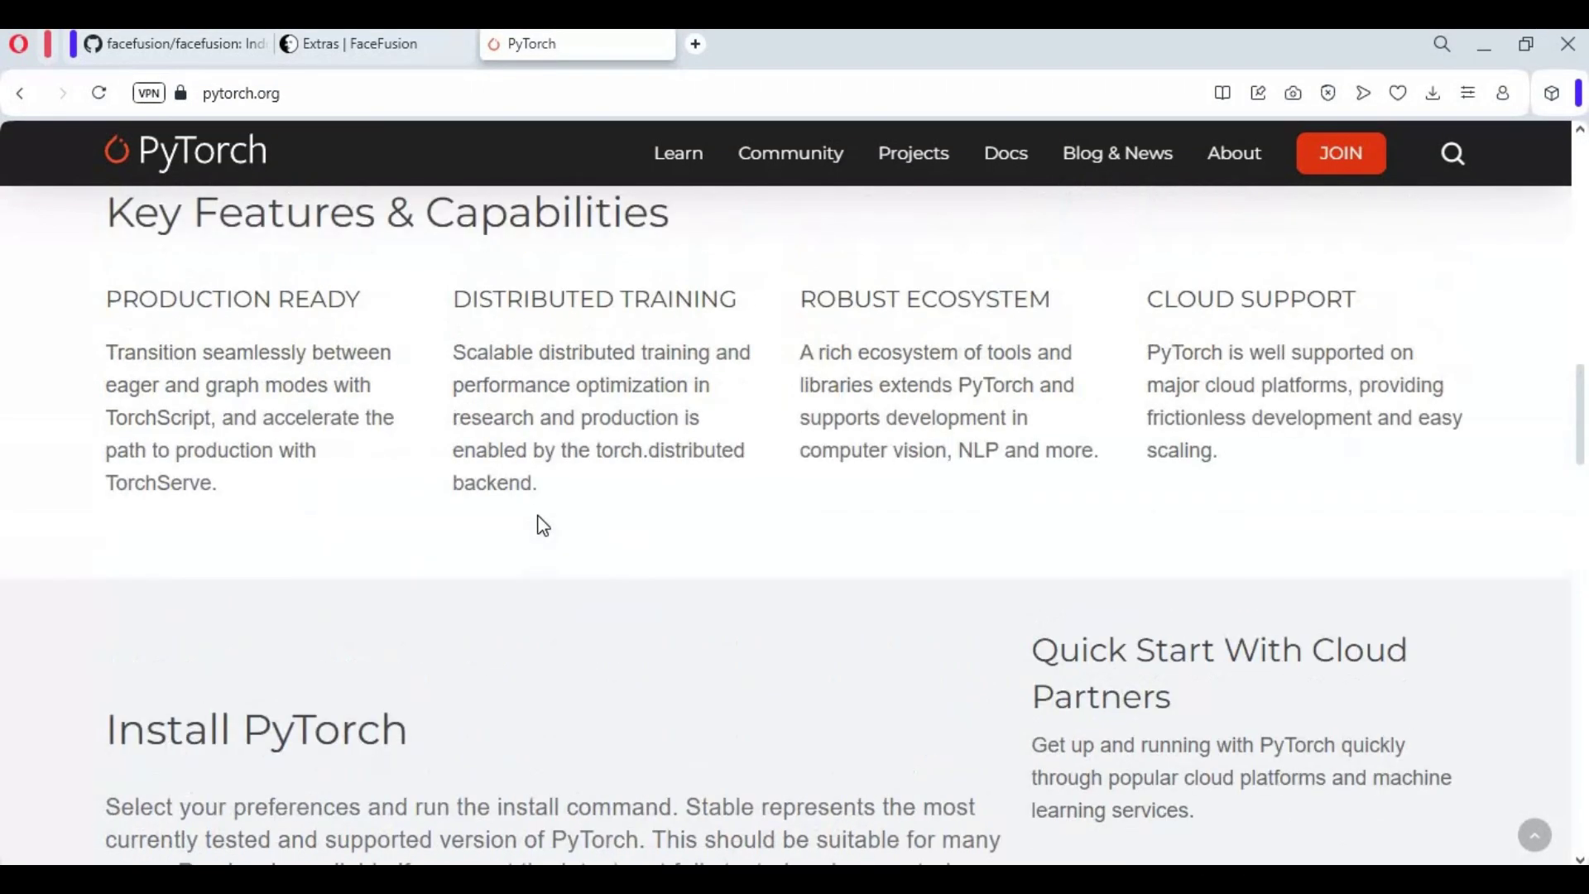
pyautogui.scroll(-14, 538, 529)
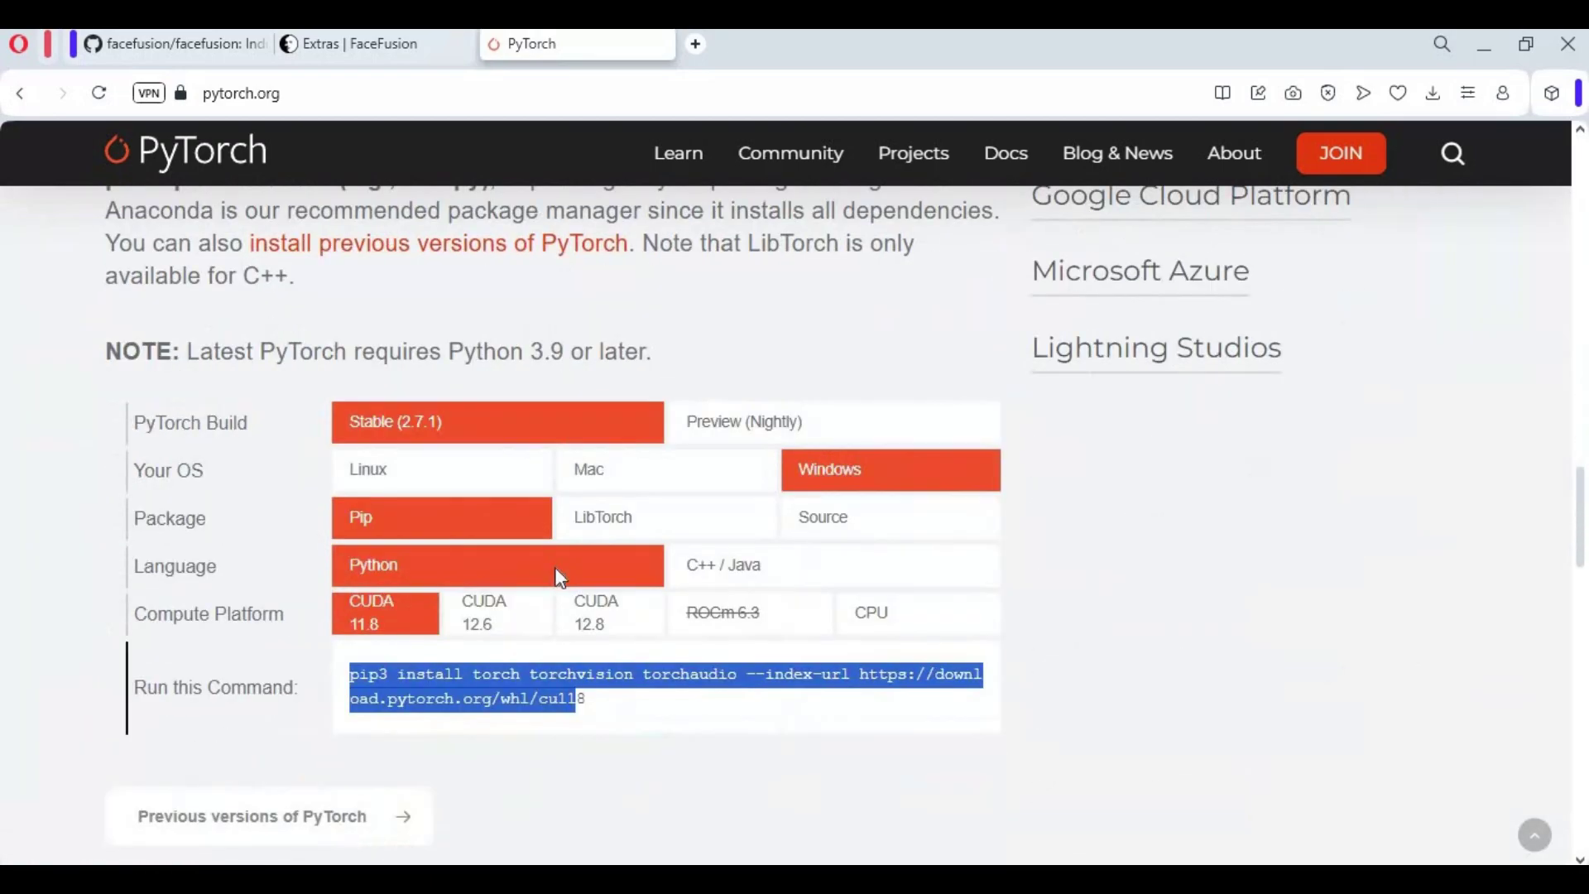
pyautogui.scroll(6, 556, 574)
pyautogui.scroll(6, 561, 579)
pyautogui.click(340, 94)
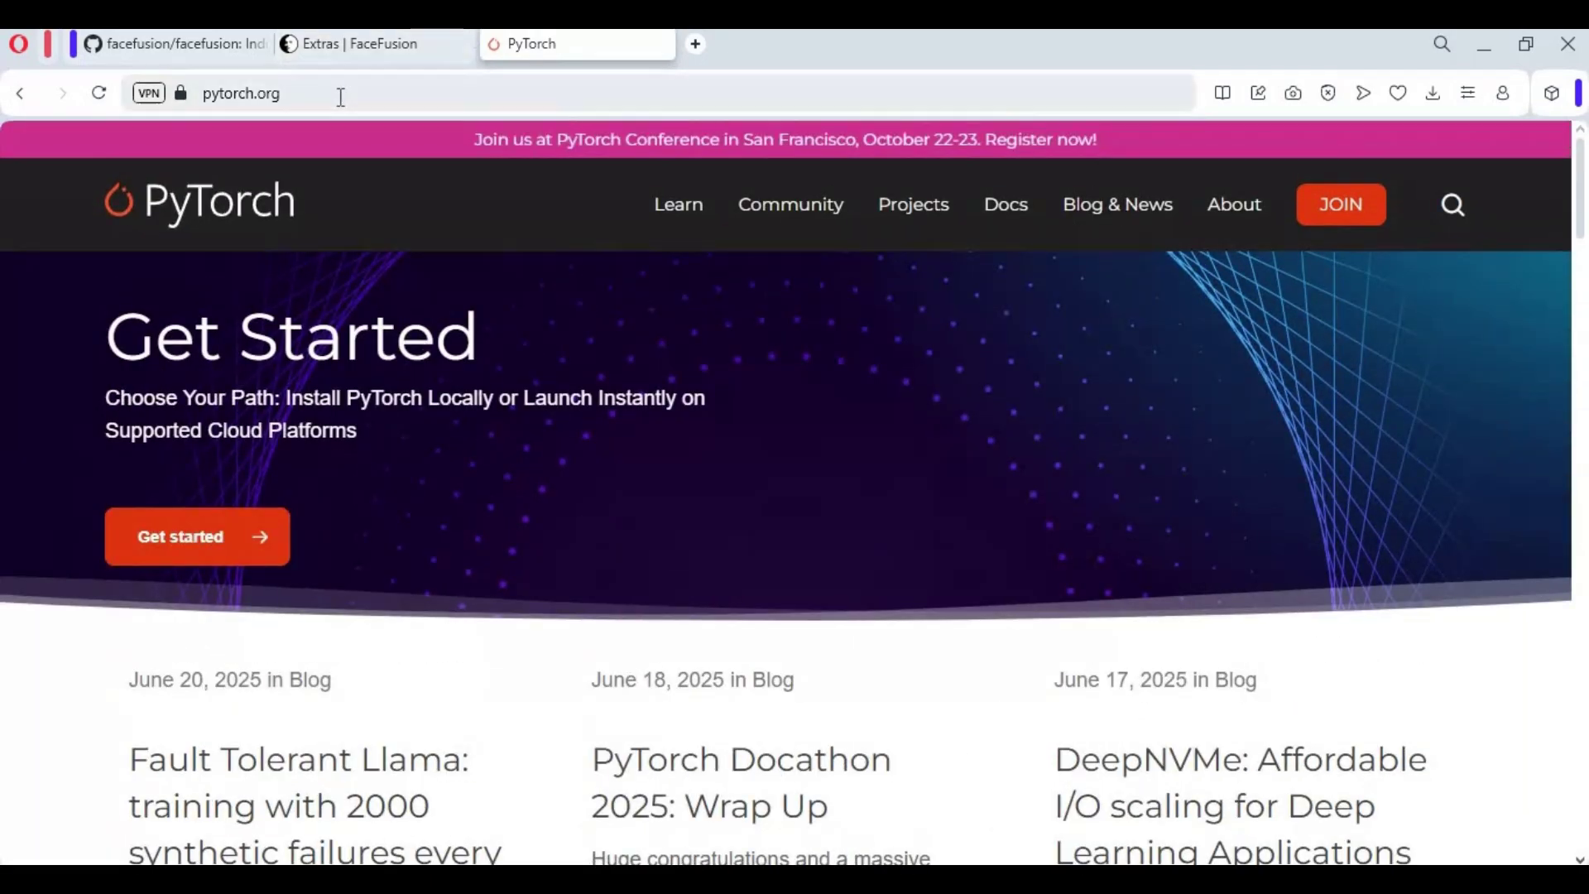
pyautogui.scroll(-10, 567, 405)
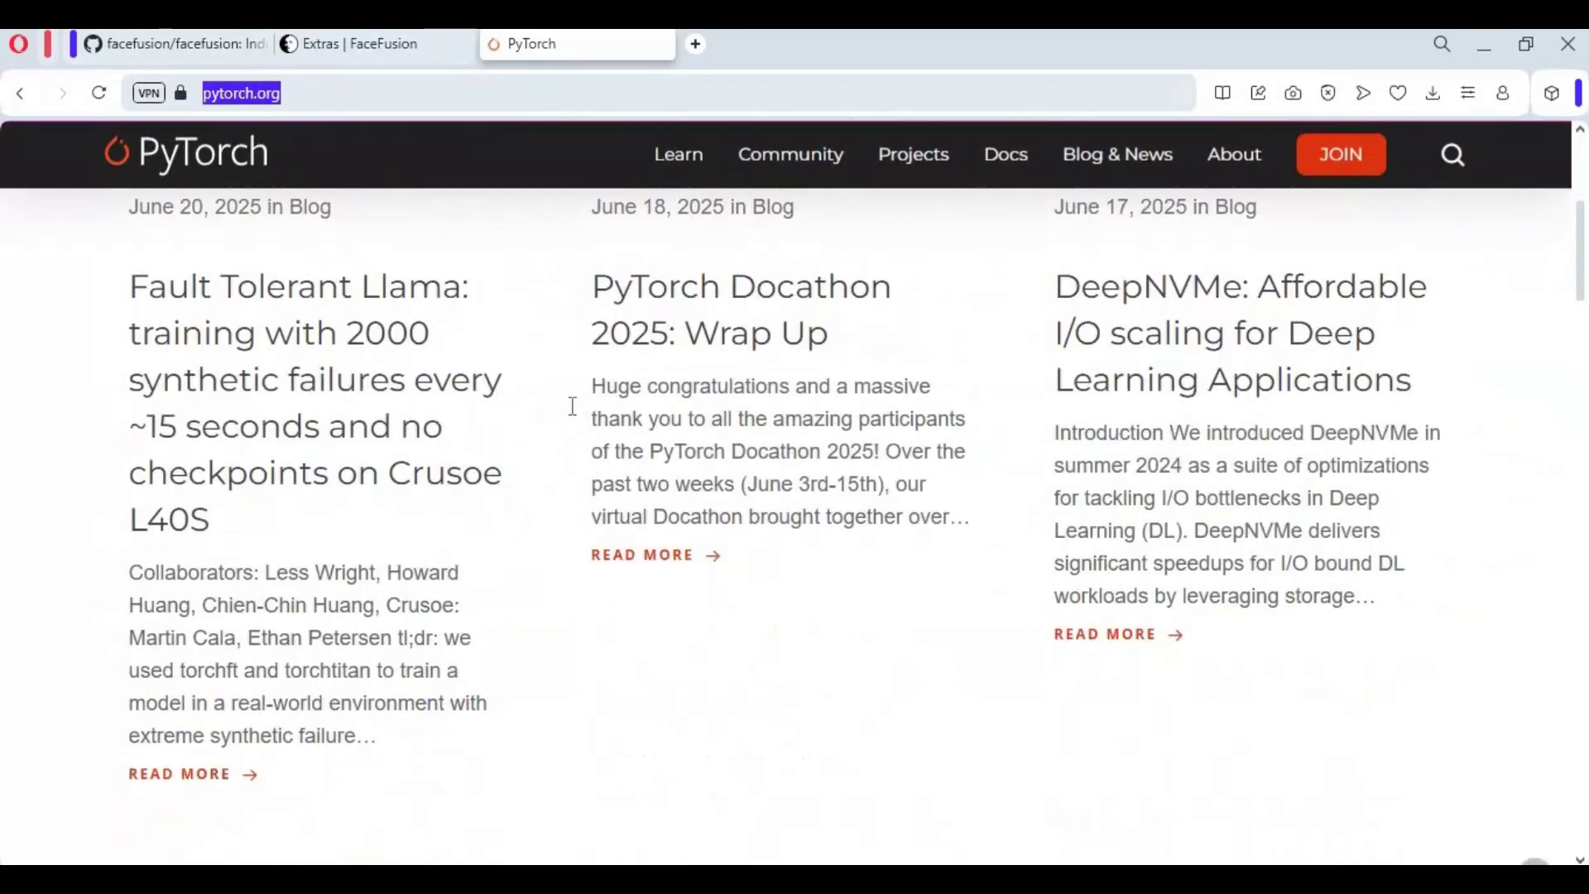
pyautogui.scroll(-8, 576, 420)
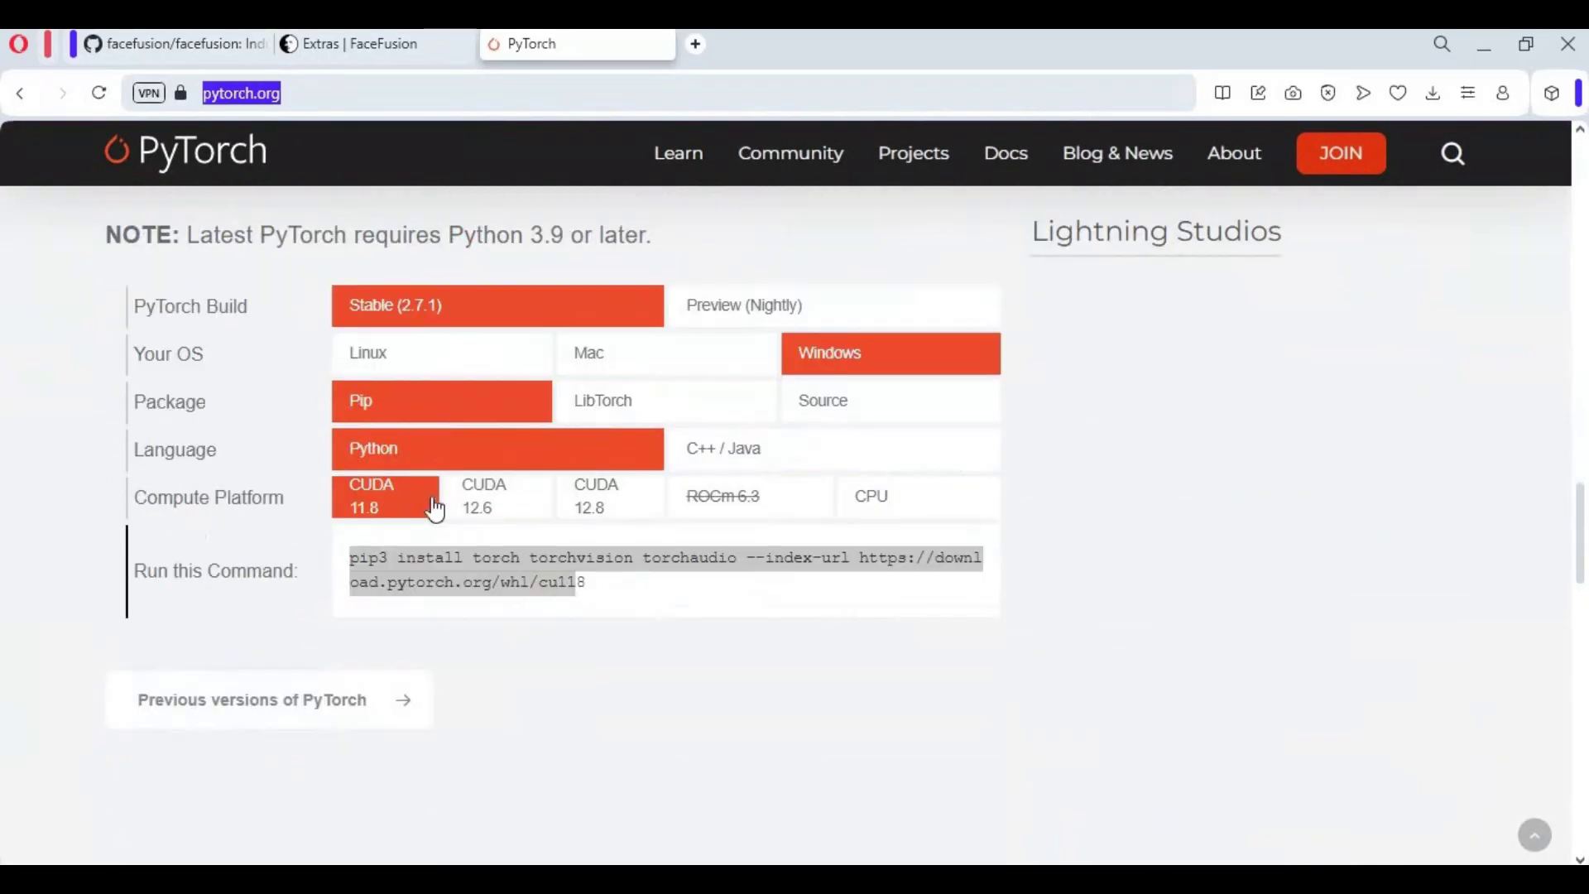
pyautogui.click(532, 506)
pyautogui.click(594, 496)
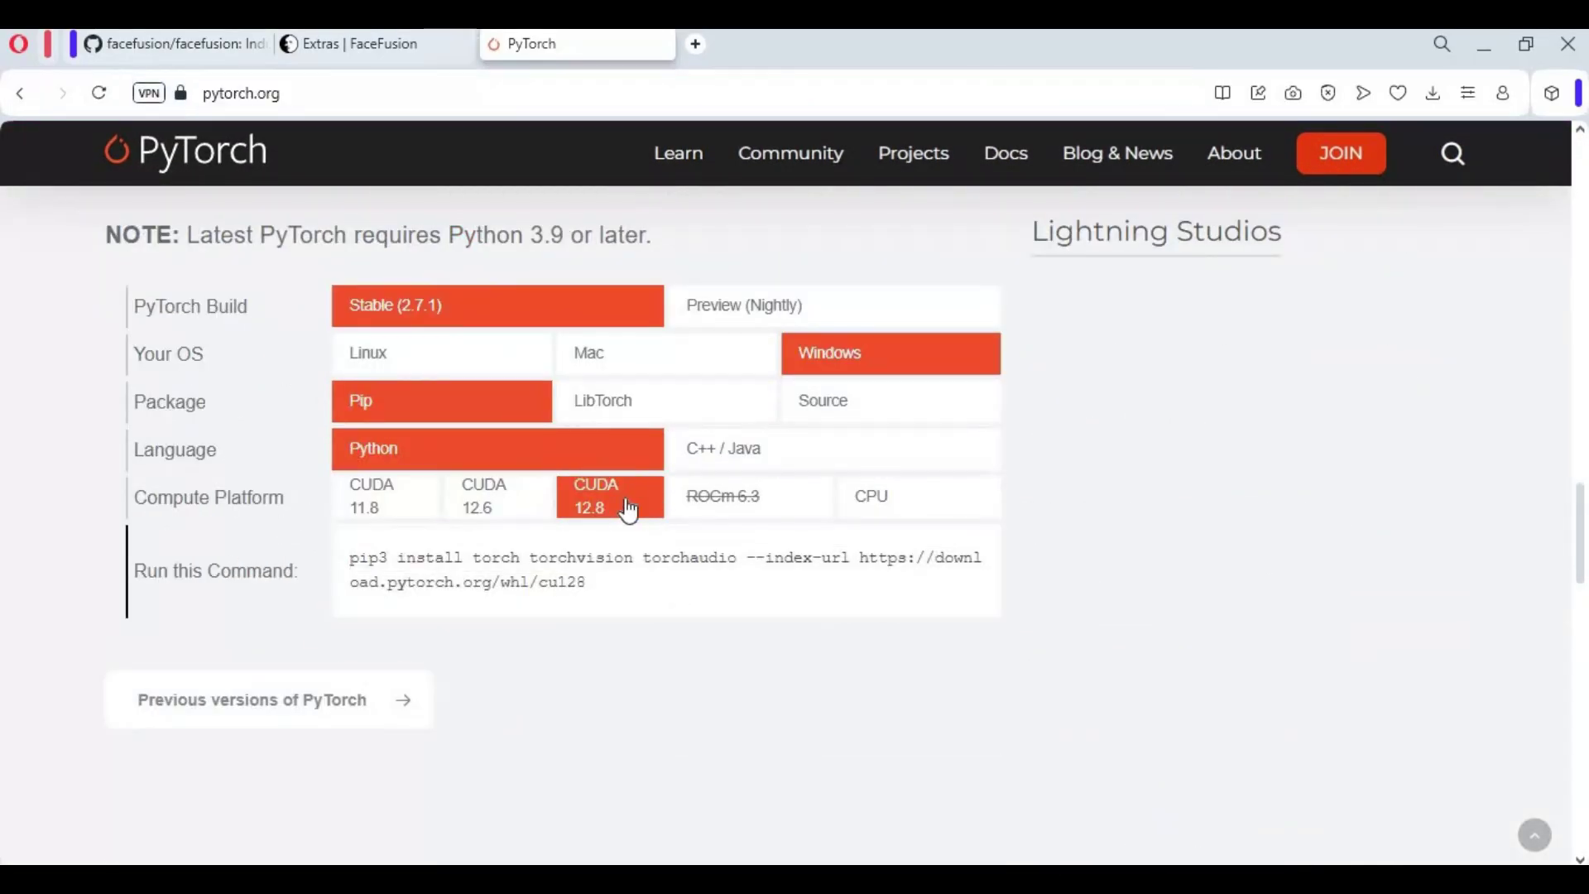
pyautogui.click(374, 503)
# Copy the pip3 torch, torchvision, torchaudio command and run it in the venv prompt.
pyautogui.moveTo(589, 584); pyautogui.dragTo(346, 553)
pyautogui.rightClick(440, 529)
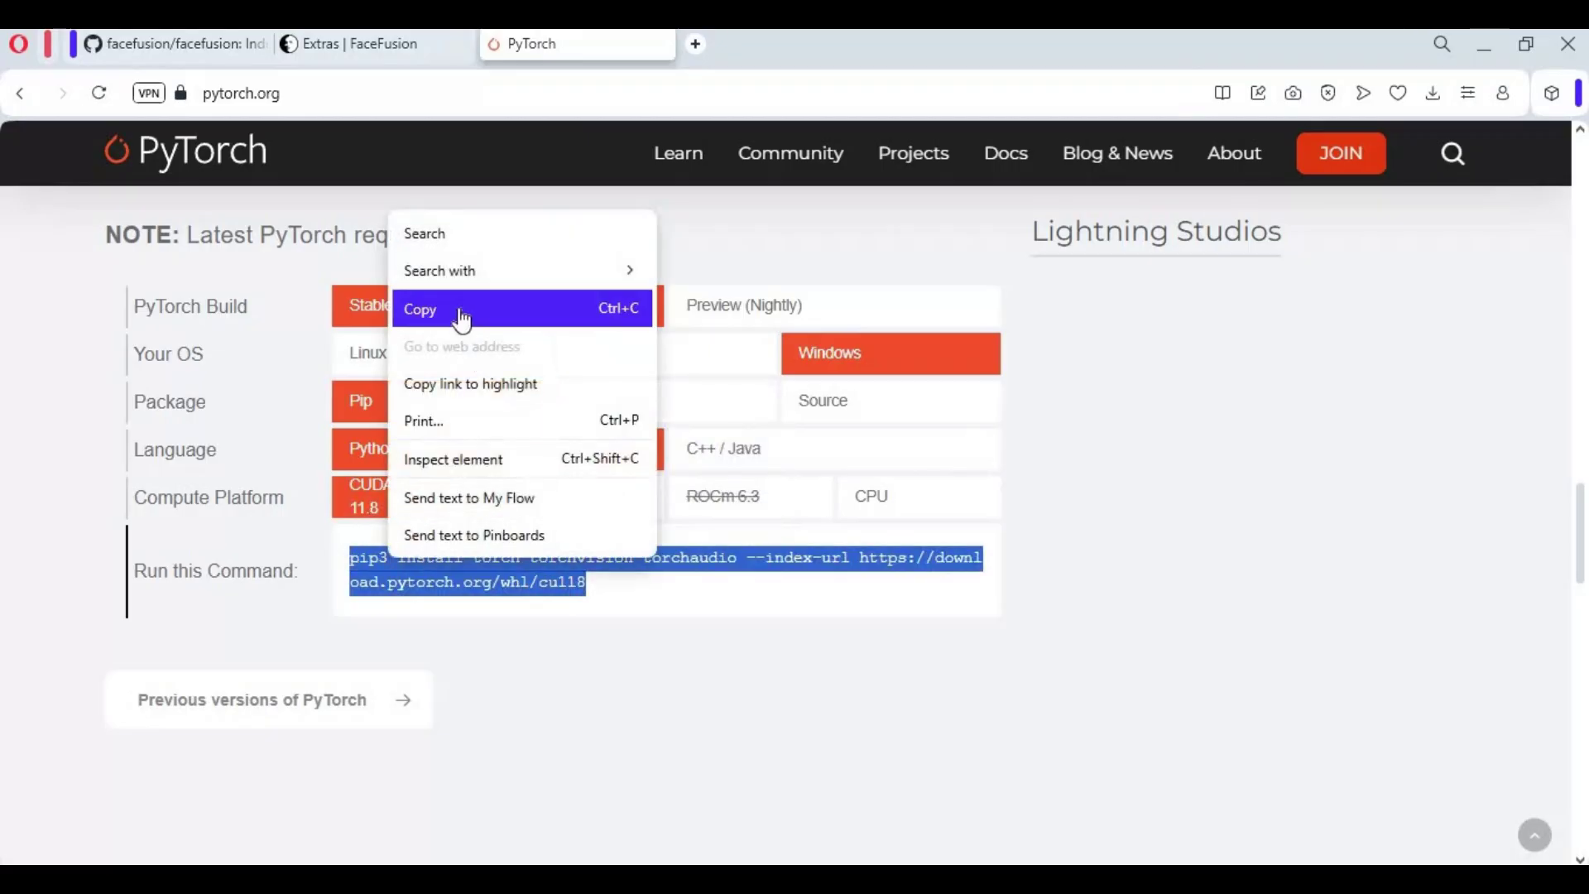
pyautogui.click(461, 308)
pyautogui.hotkey('alt', 'Tab')
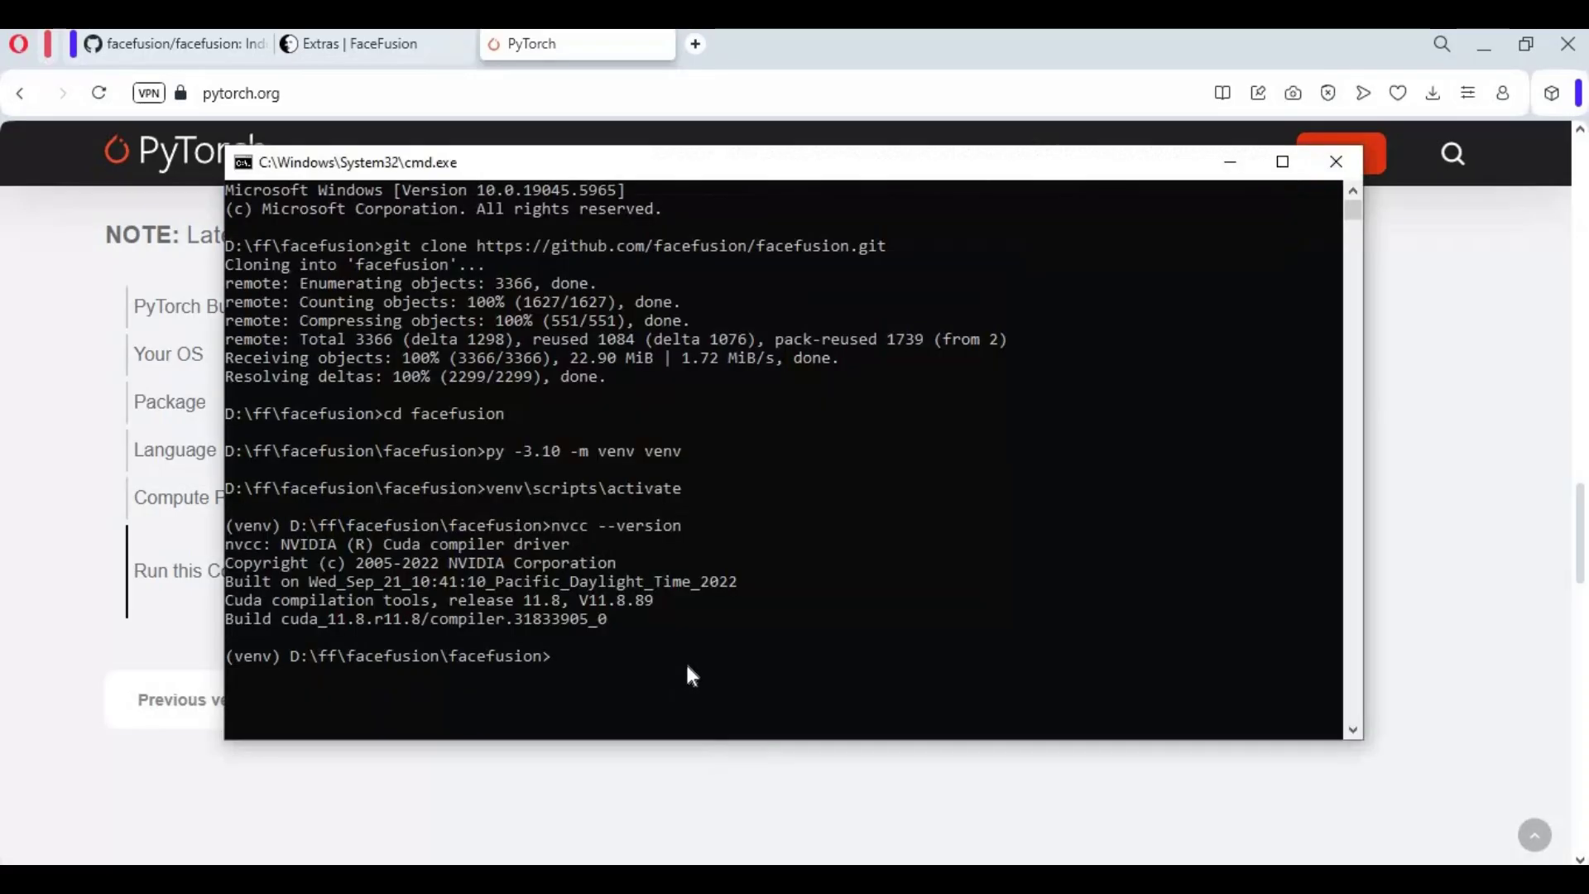
pyautogui.hotkey('ctrl', 'v')
pyautogui.press('Return')
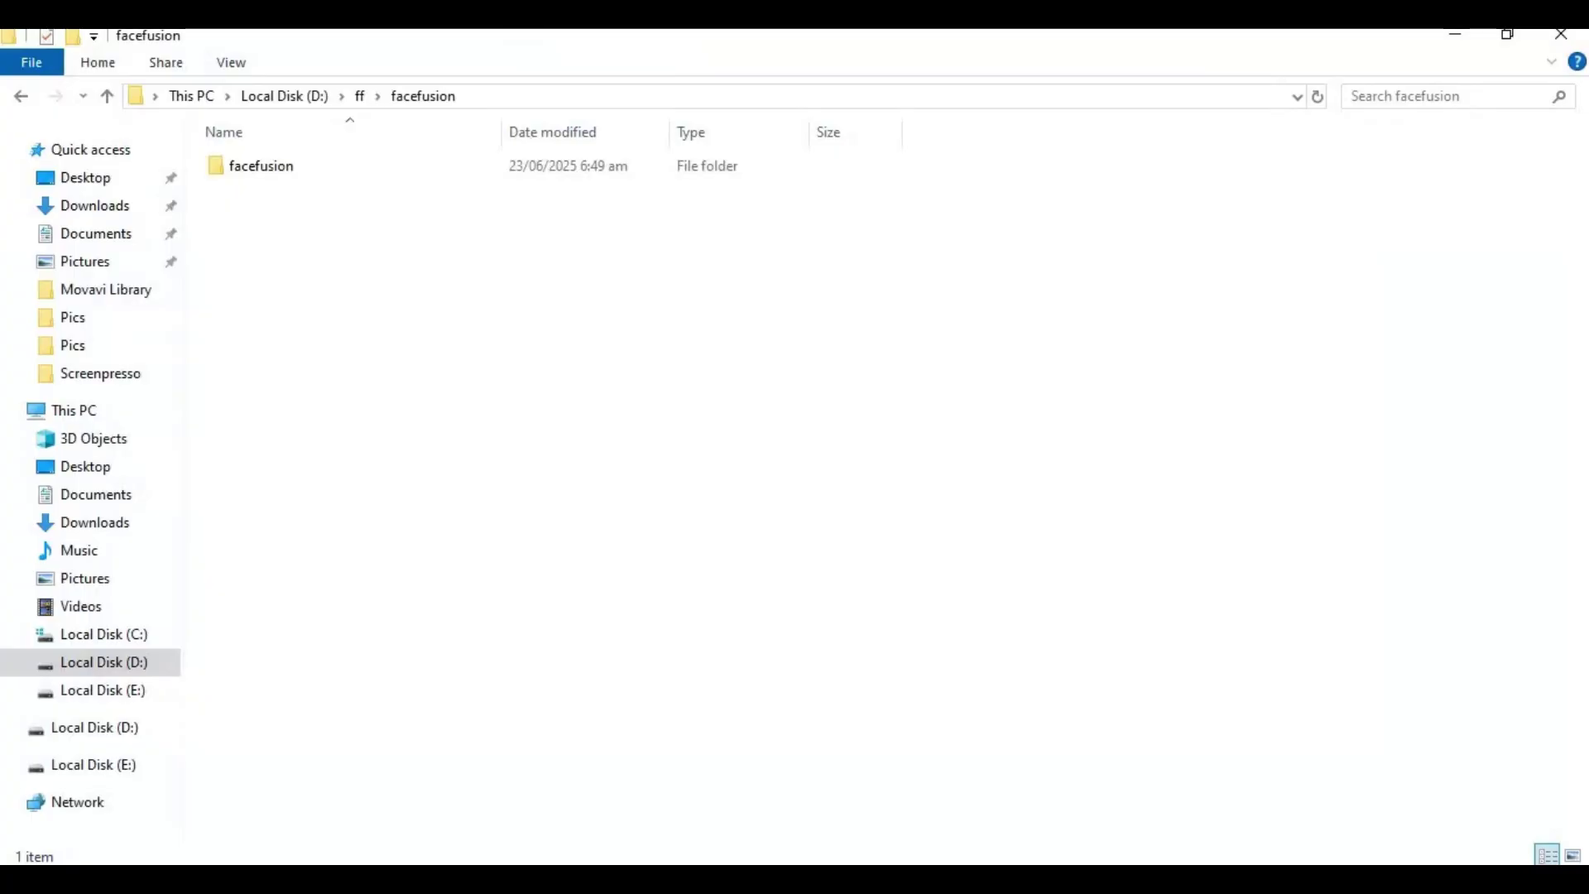
# Open facefusion\requirements.txt and change the numpy version to 1.24.0.
pyautogui.doubleClick(238, 166)
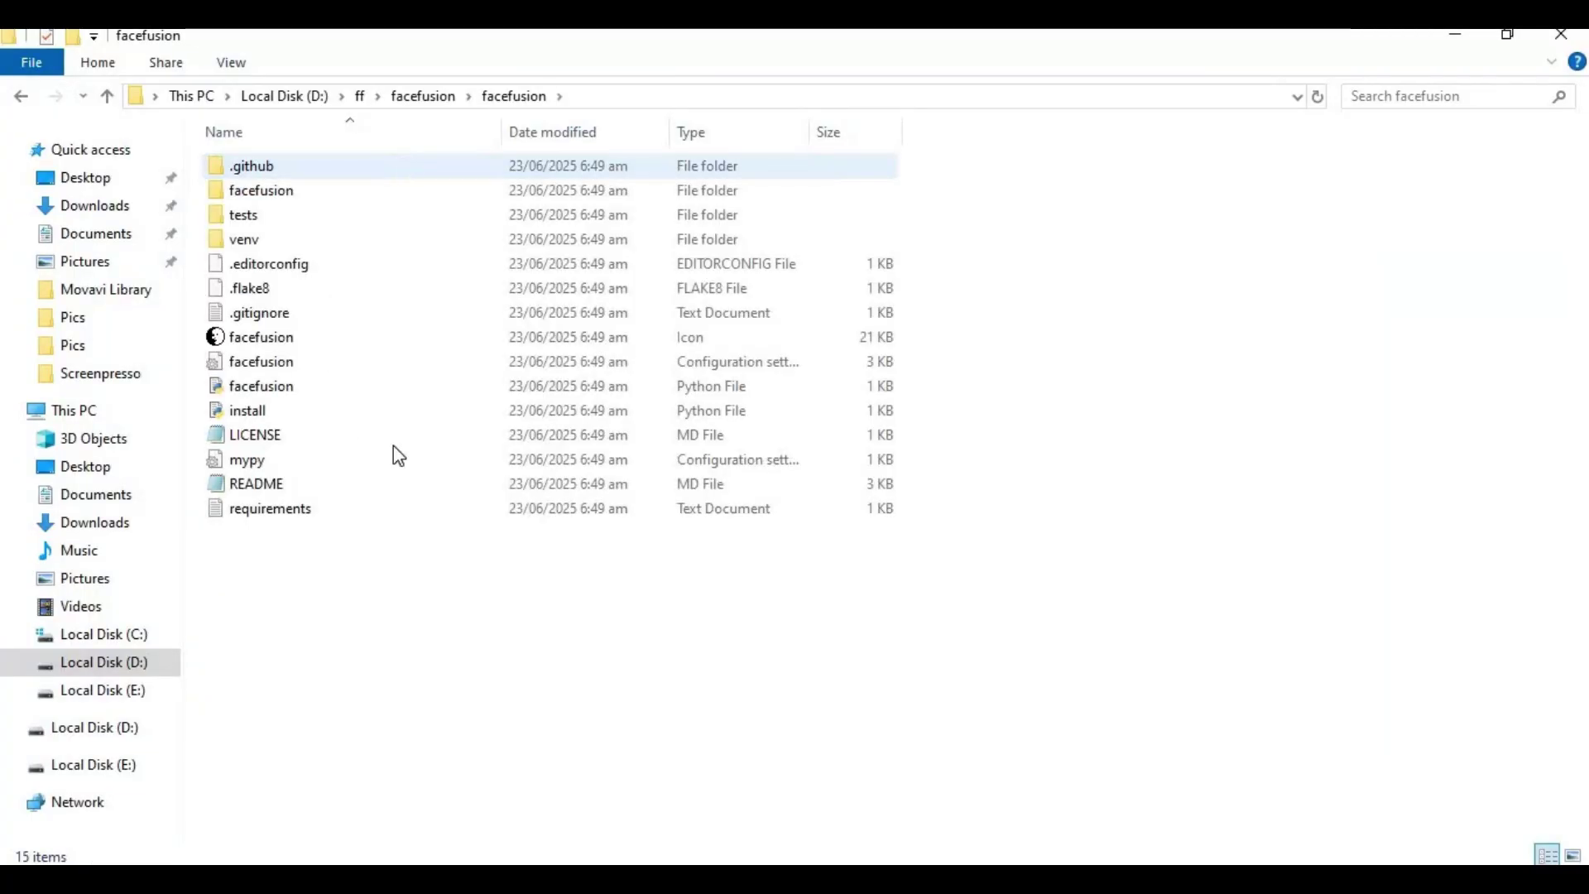
pyautogui.doubleClick(267, 509)
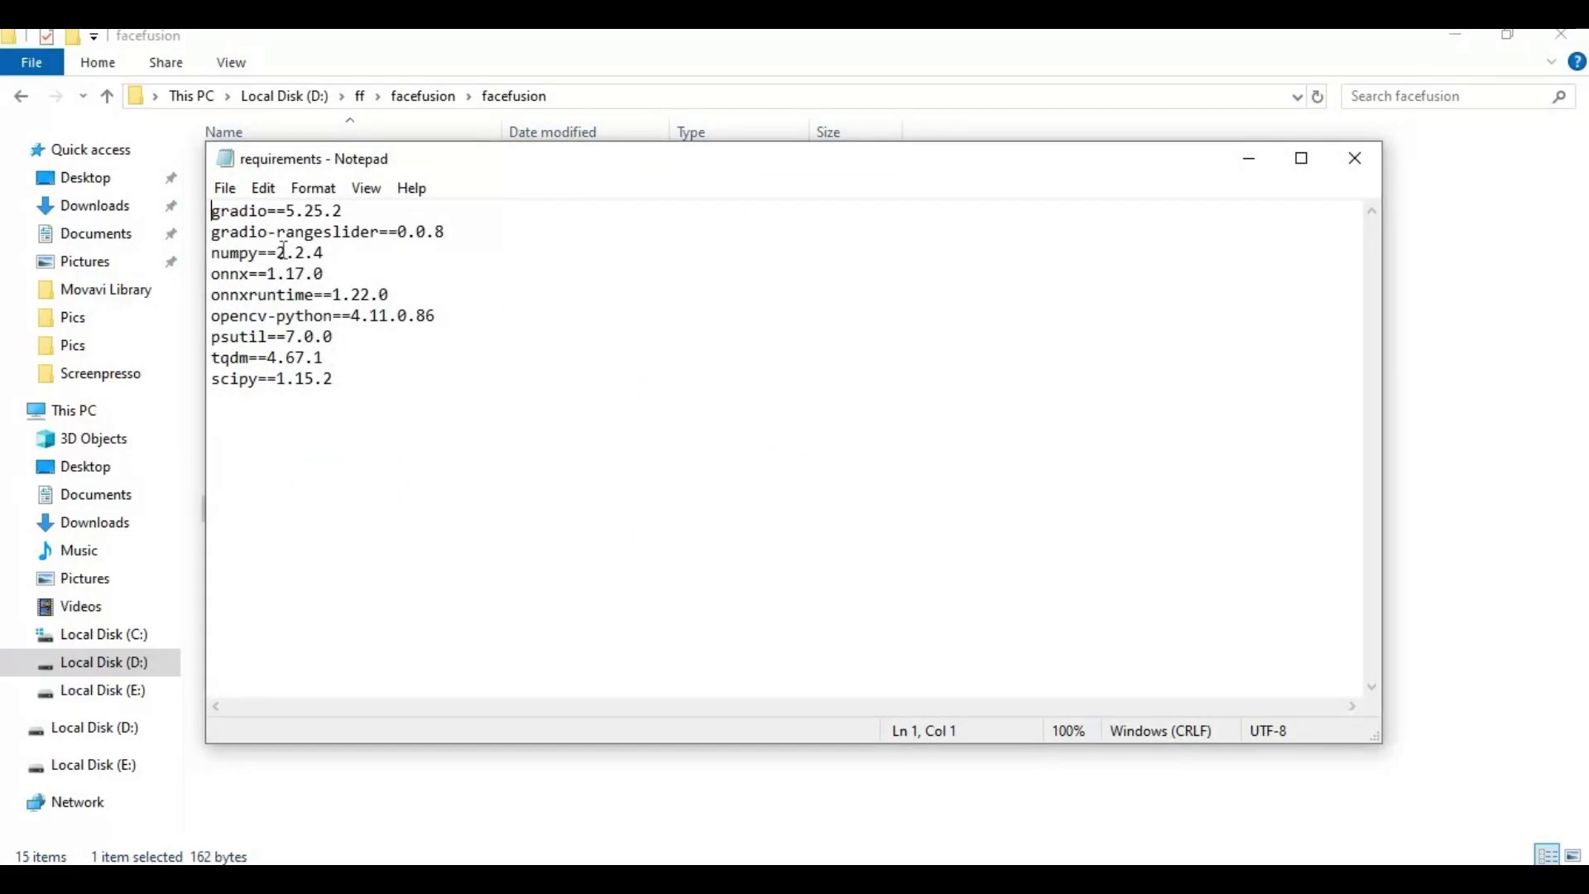
pyautogui.moveTo(285, 250); pyautogui.dragTo(384, 246)
pyautogui.press('BackSpace')
pyautogui.press('BackSpace')
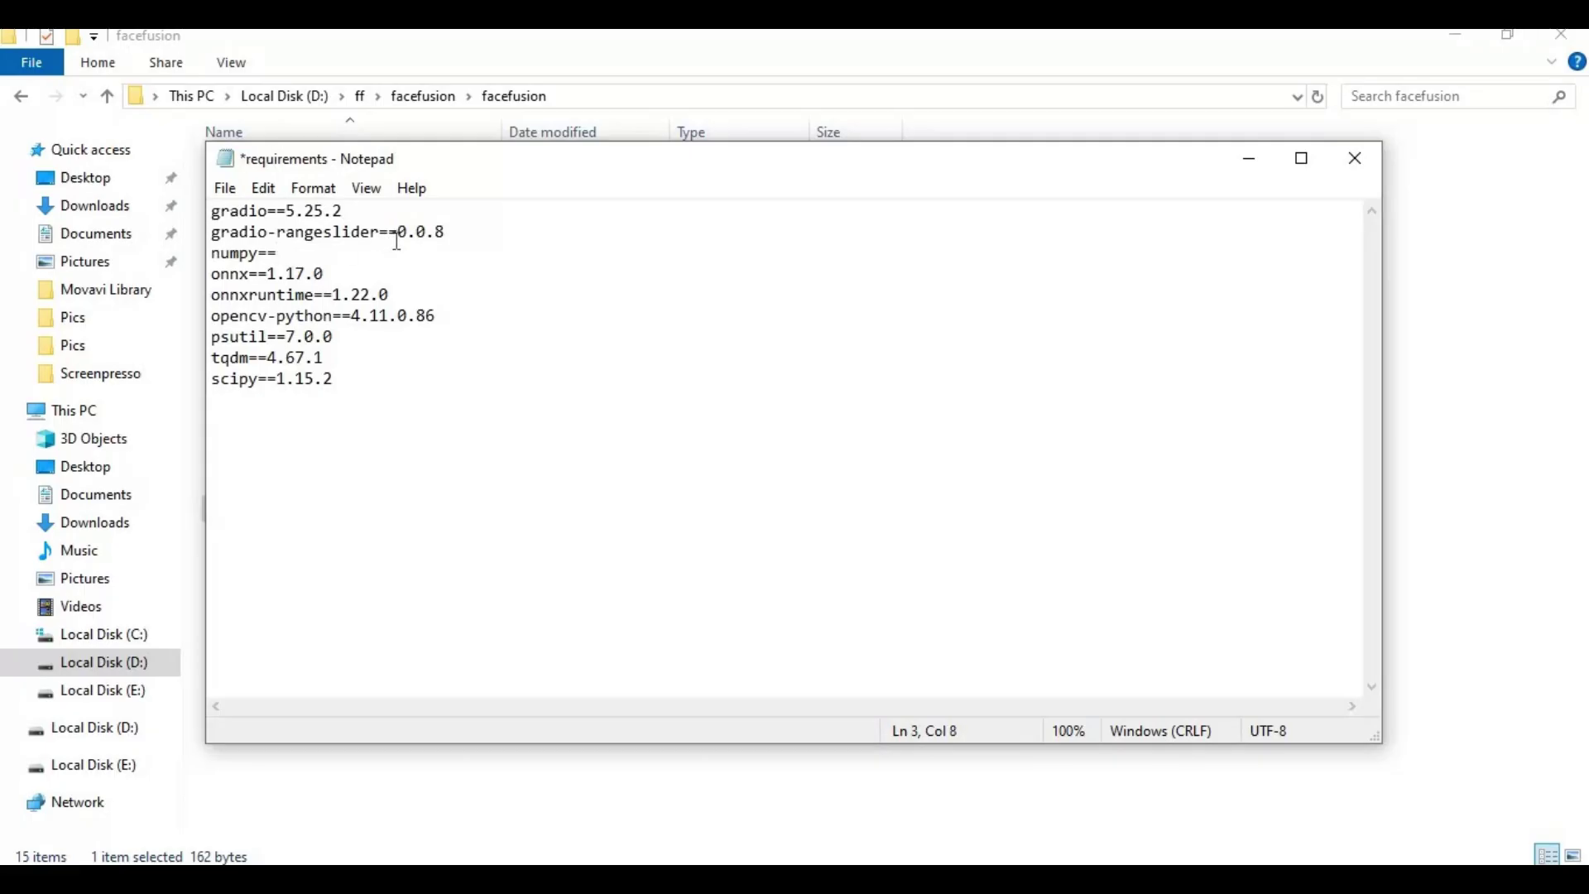
pyautogui.write('1.24')
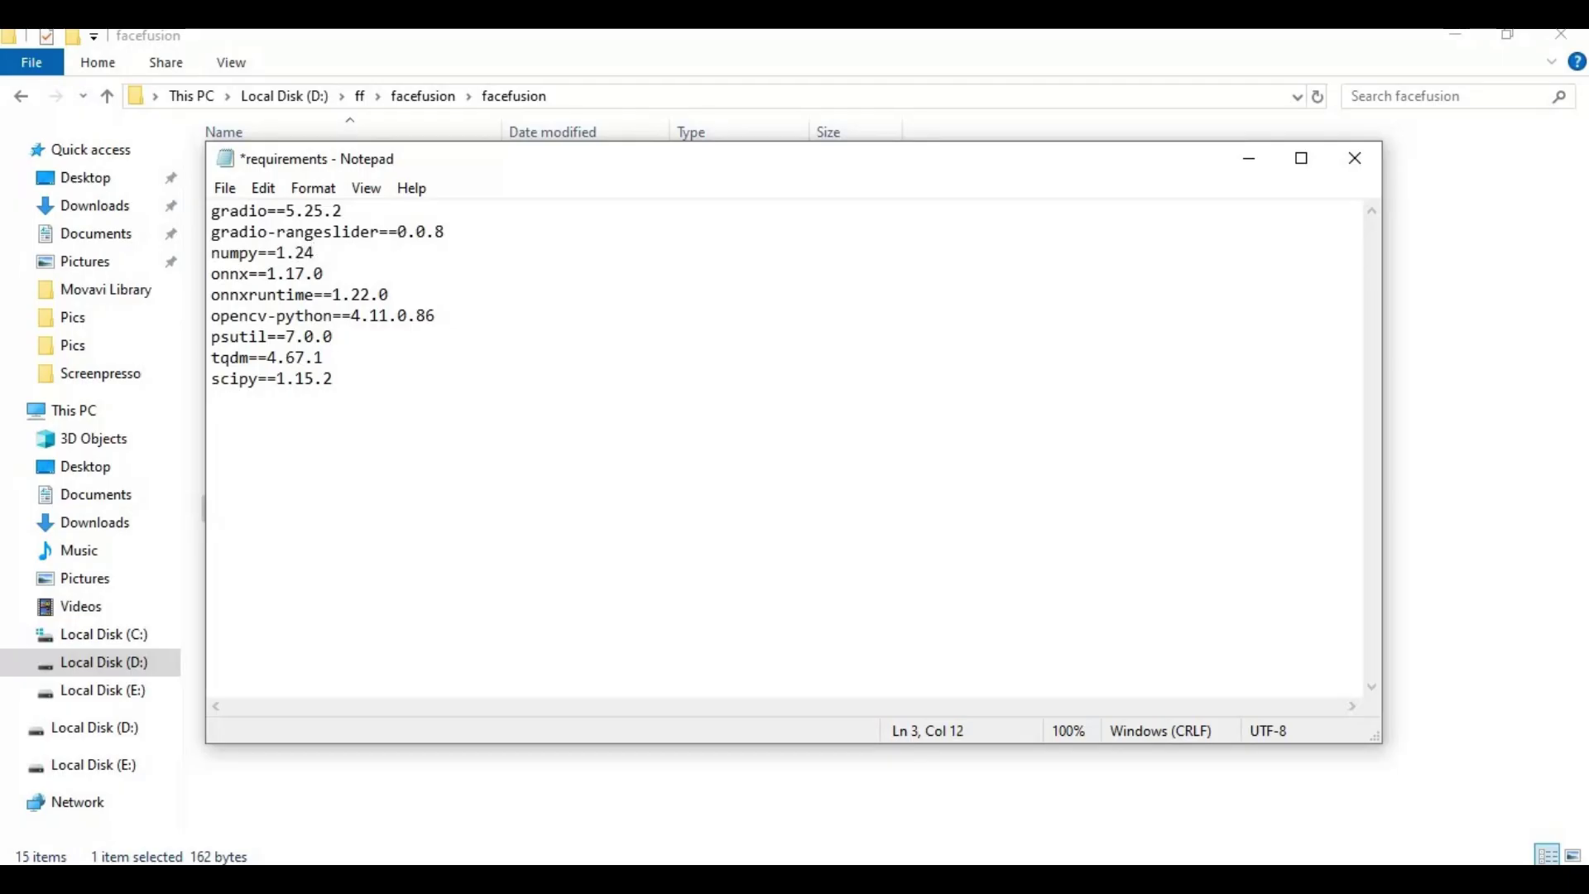
pyautogui.write('.0')
# Change onnxruntime==1.22.0 to onnxruntime-gpu==1.17.0.
pyautogui.click(315, 295)
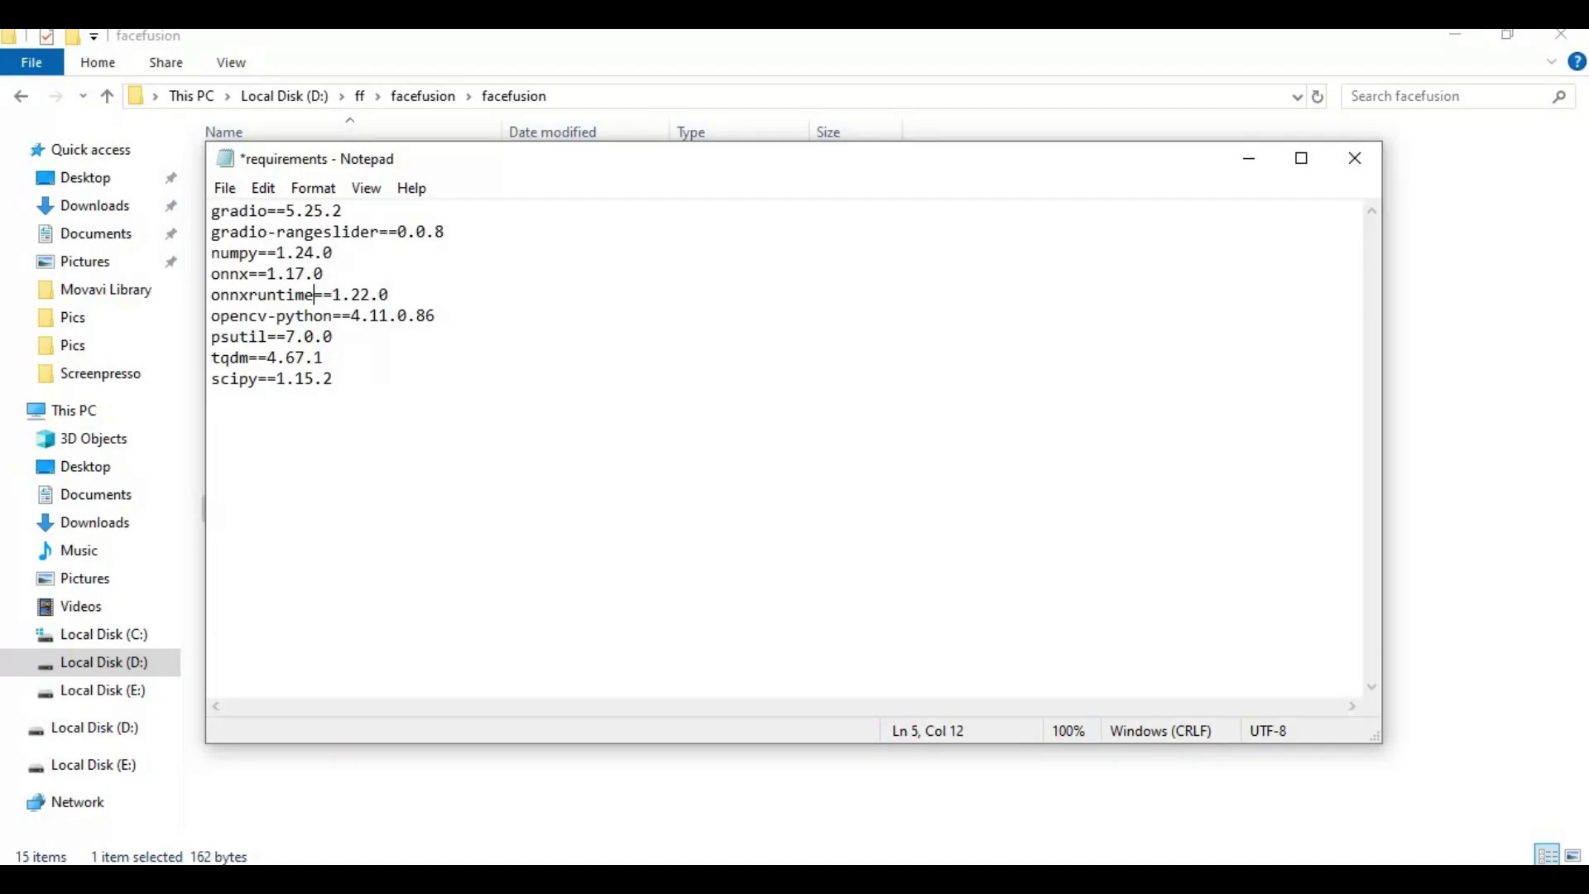
pyautogui.write('-gpu')
pyautogui.moveTo(394, 275); pyautogui.dragTo(408, 295)
pyautogui.click(408, 295)
pyautogui.press('BackSpace')
pyautogui.press('BackSpace')
pyautogui.write('17')
pyautogui.click(223, 187)
# Save requirements.txt and run pip install -r requirements.txt in the venv.
pyautogui.click(306, 309)
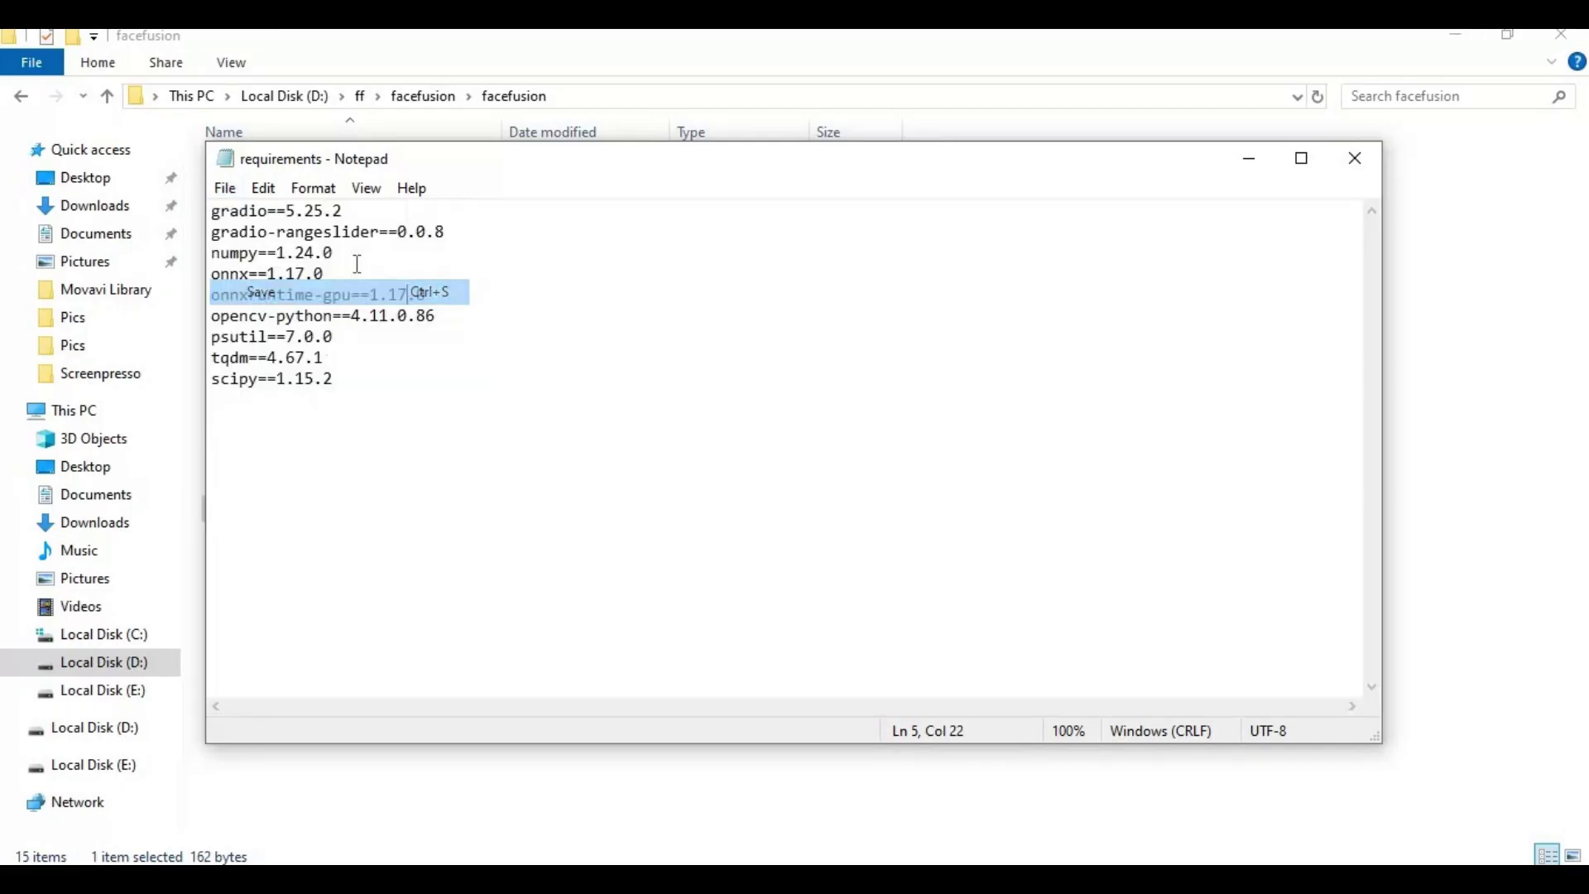
pyautogui.hotkey('alt', 'Tab')
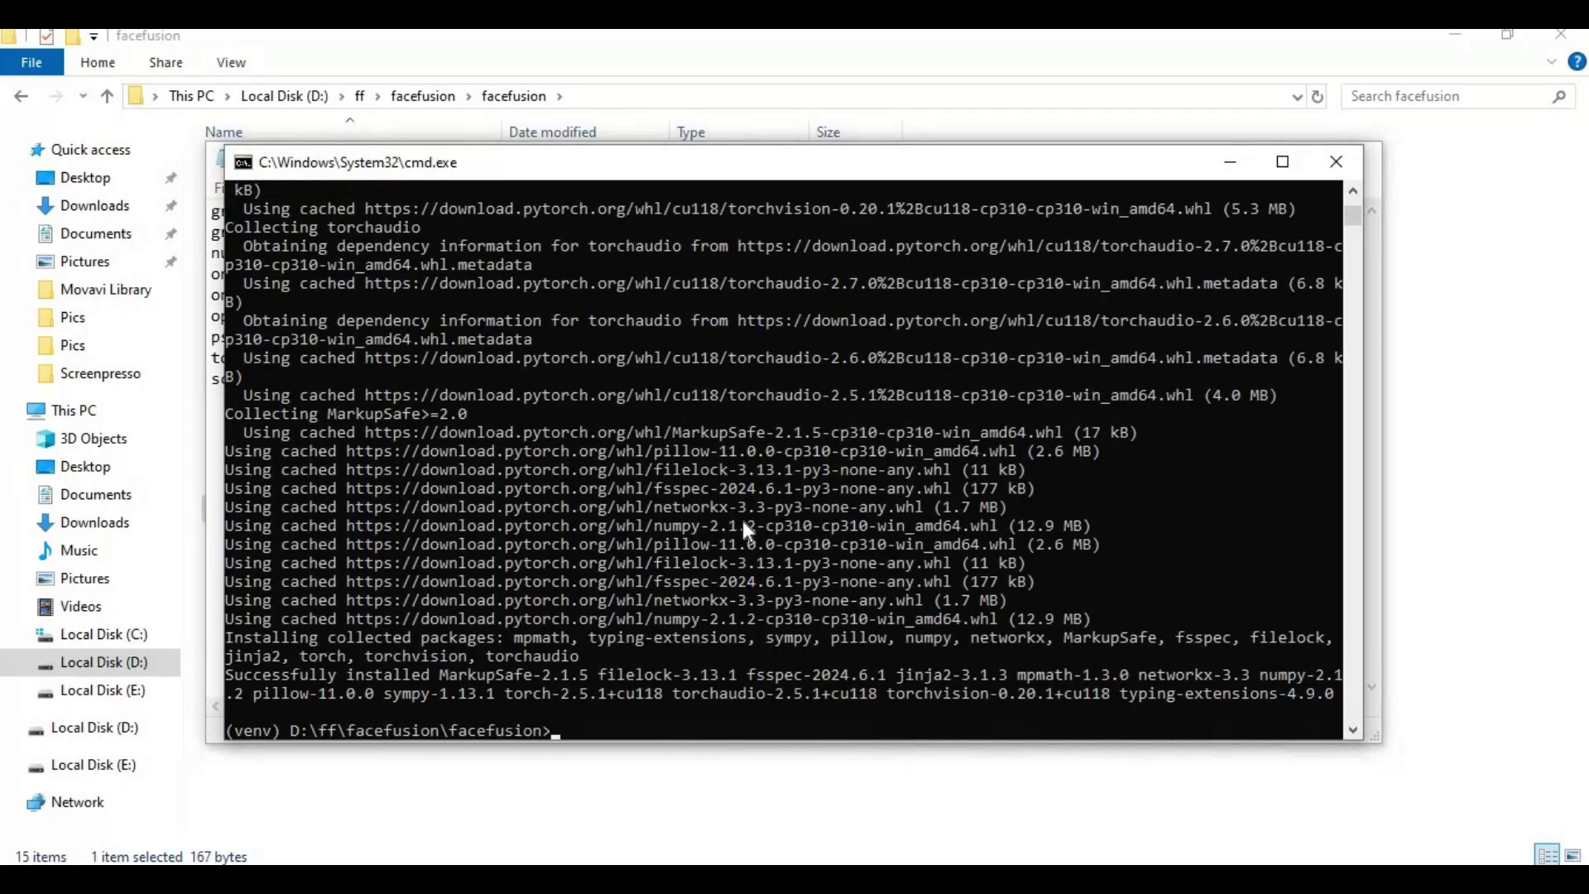
pyautogui.write('pip install -r requiremen')
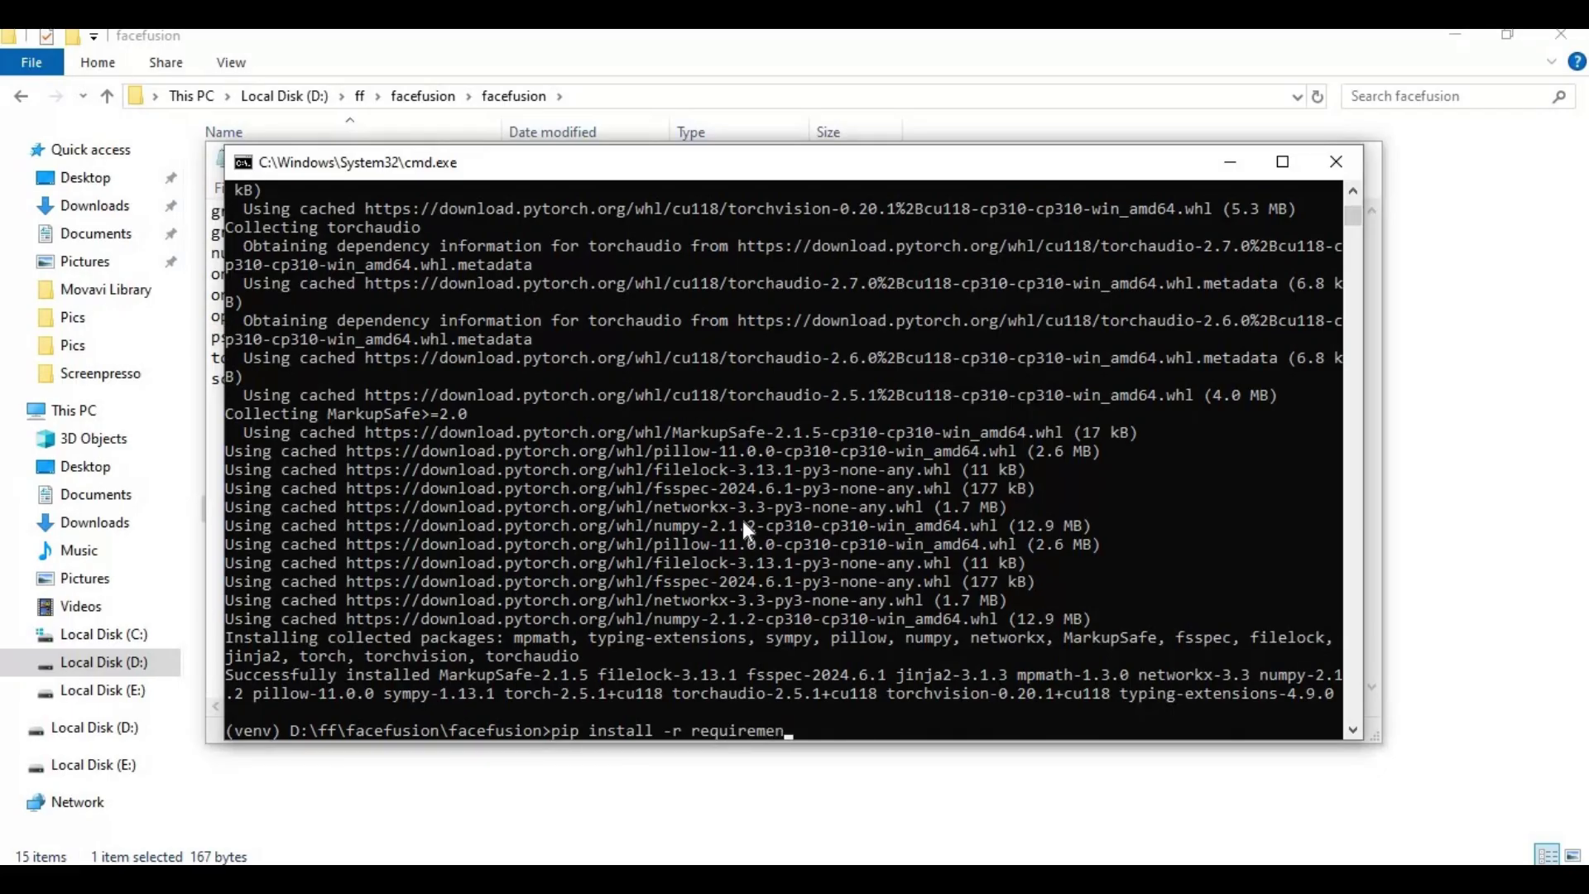
pyautogui.write('ts.txt')
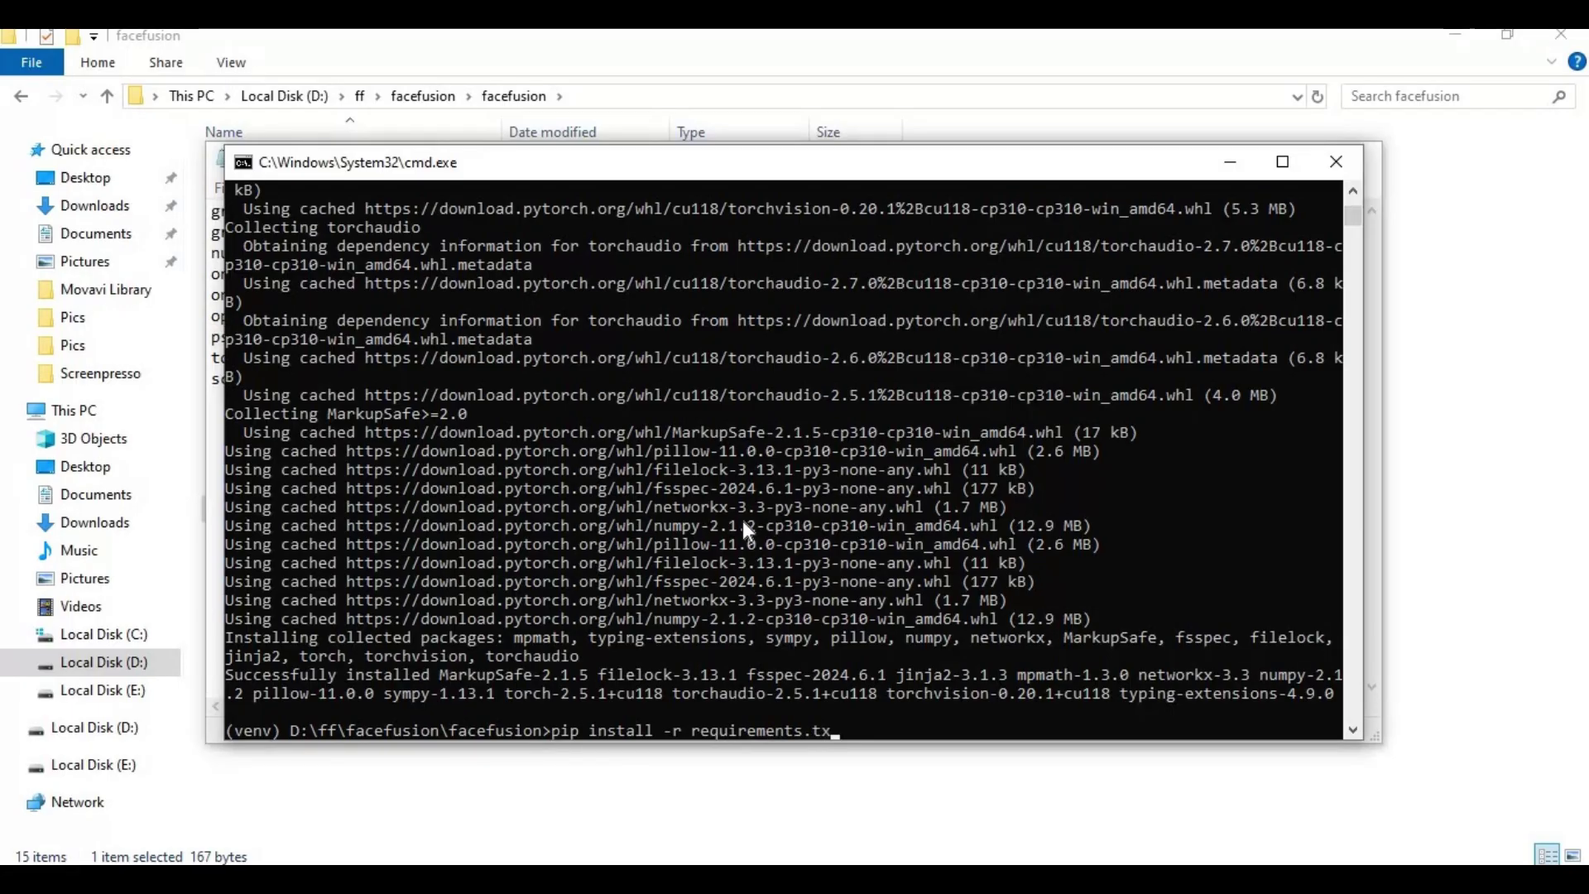
pyautogui.press('Return')
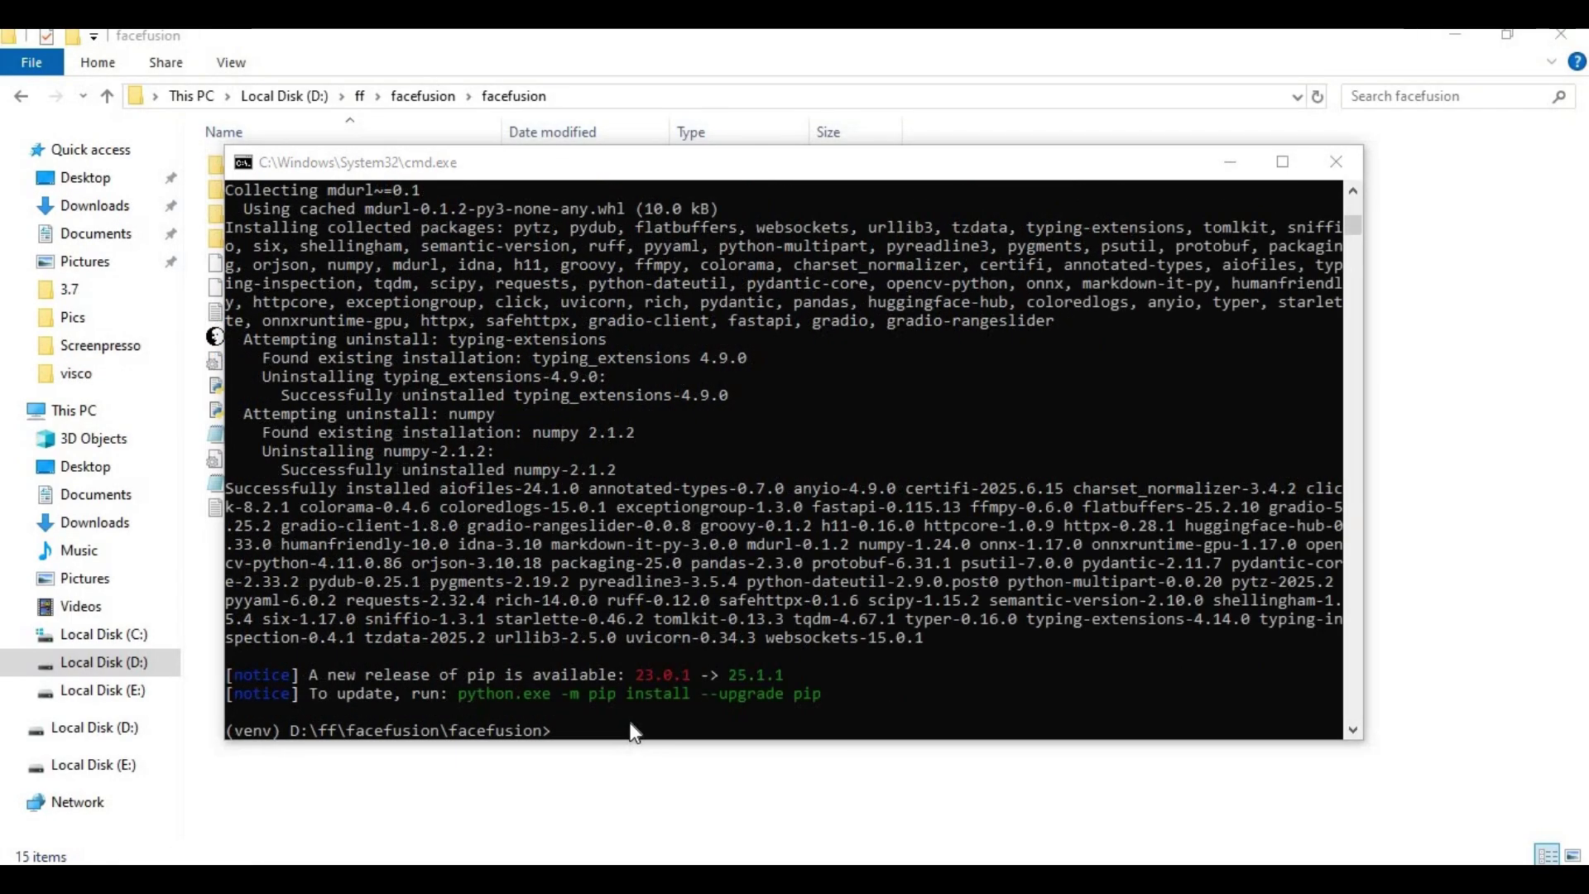
pyautogui.click(634, 732)
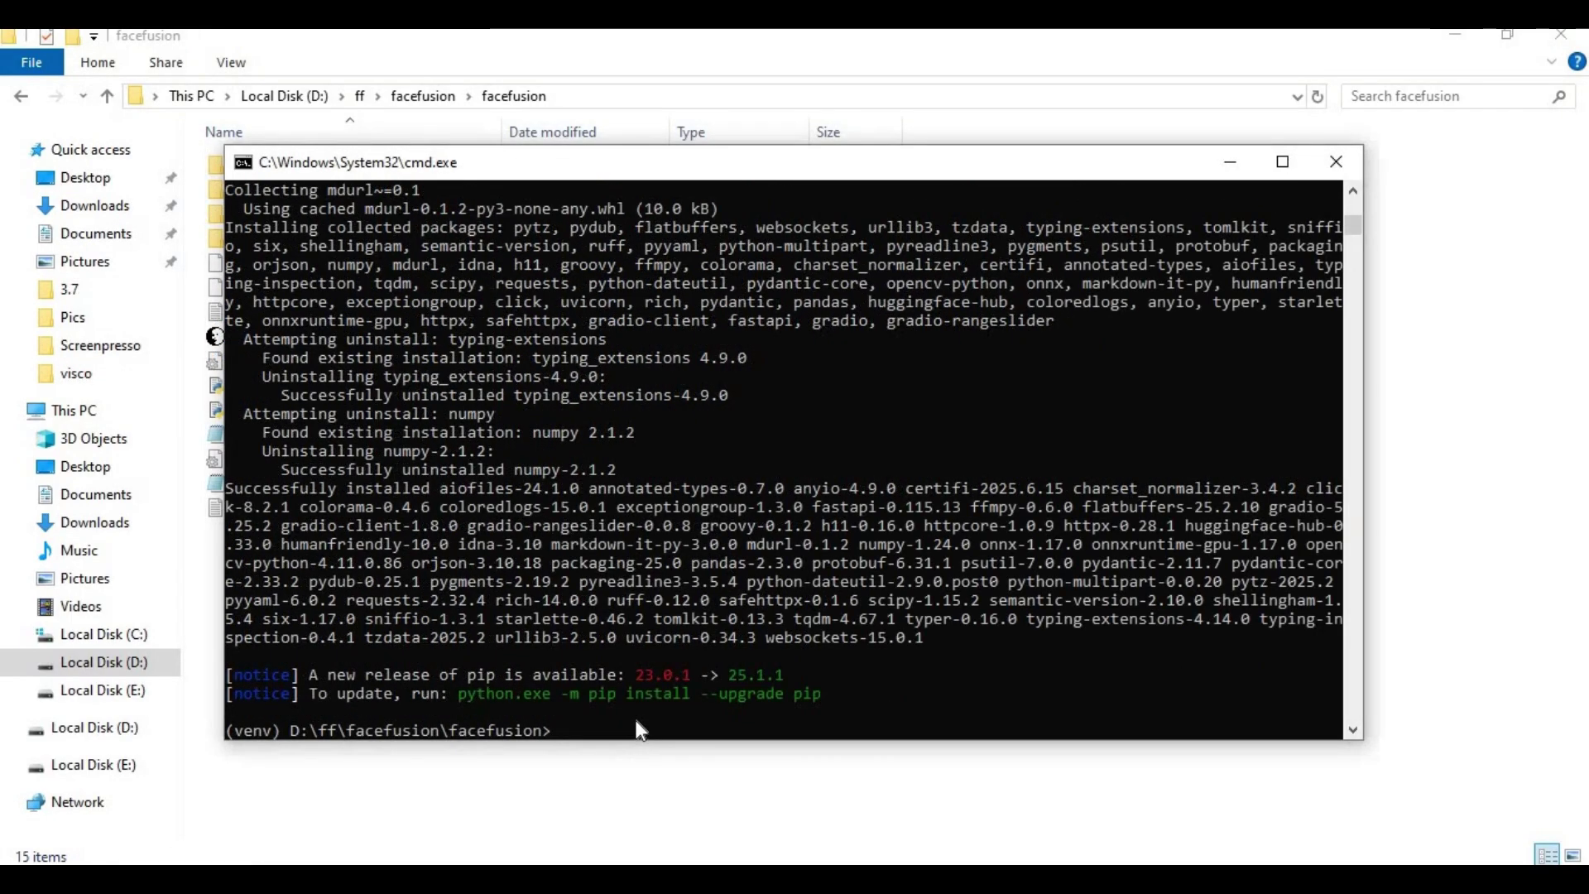
pyautogui.write('python ')
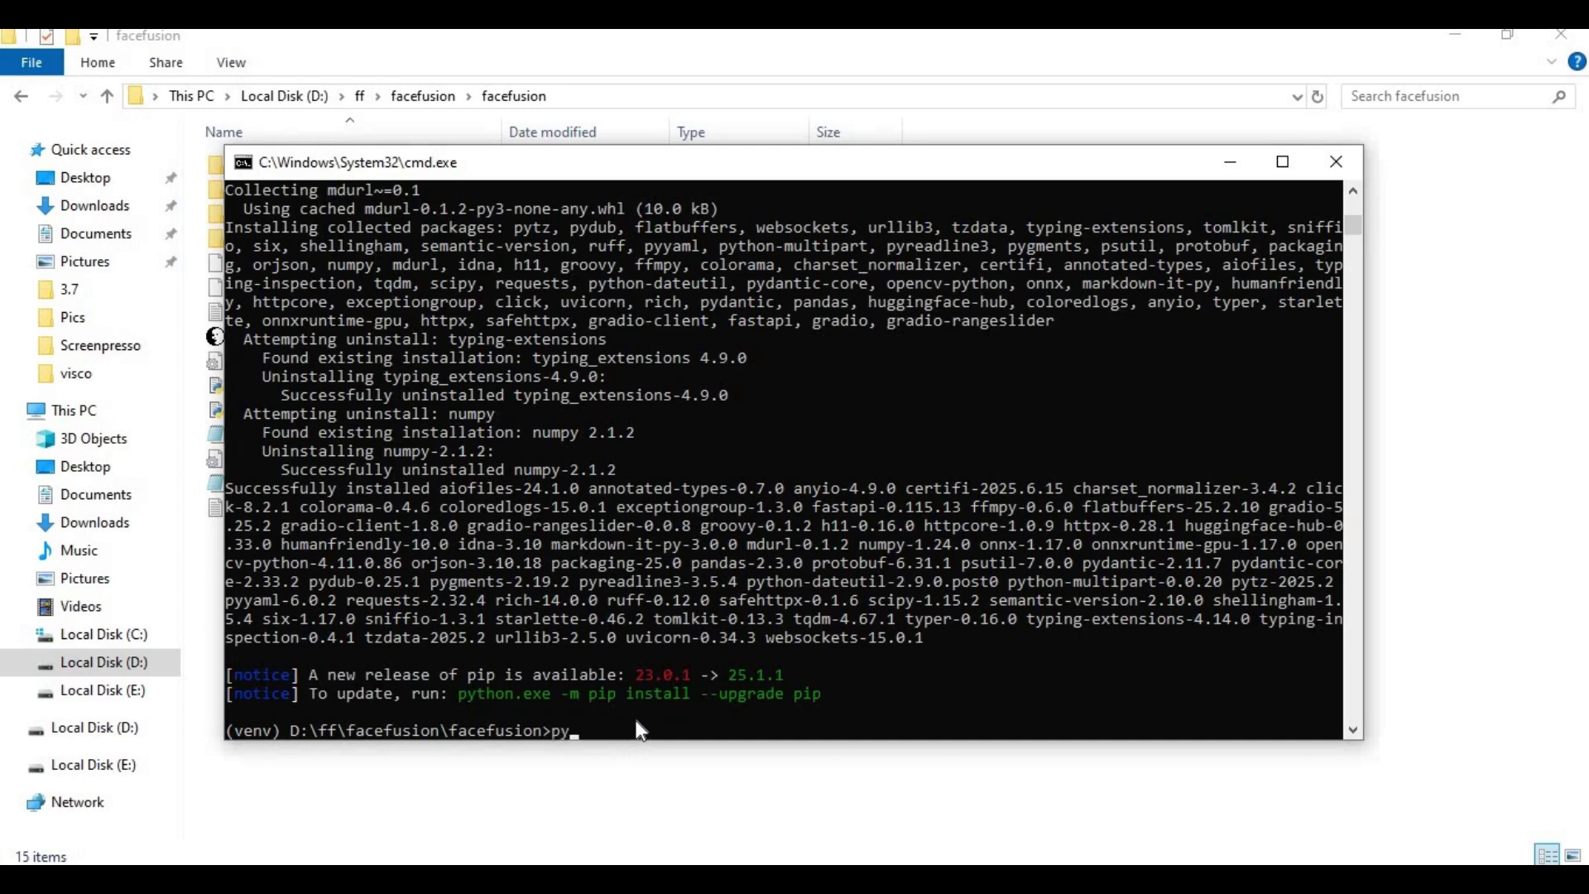
pyautogui.write('facefusion.py run')
pyautogui.press('Return')
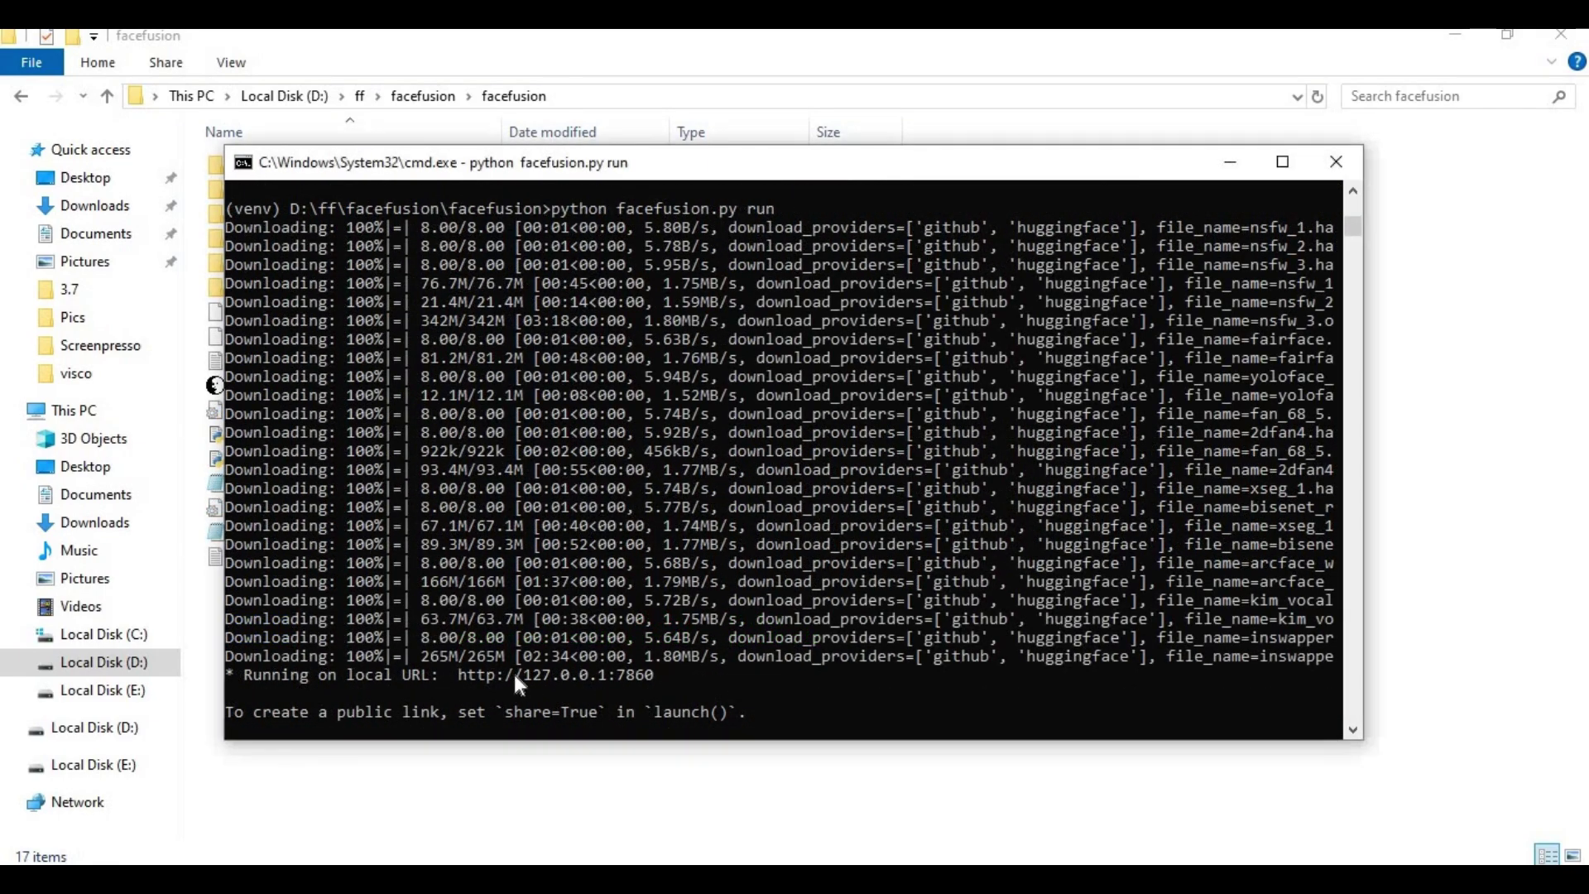
pyautogui.moveTo(459, 677); pyautogui.dragTo(646, 674)
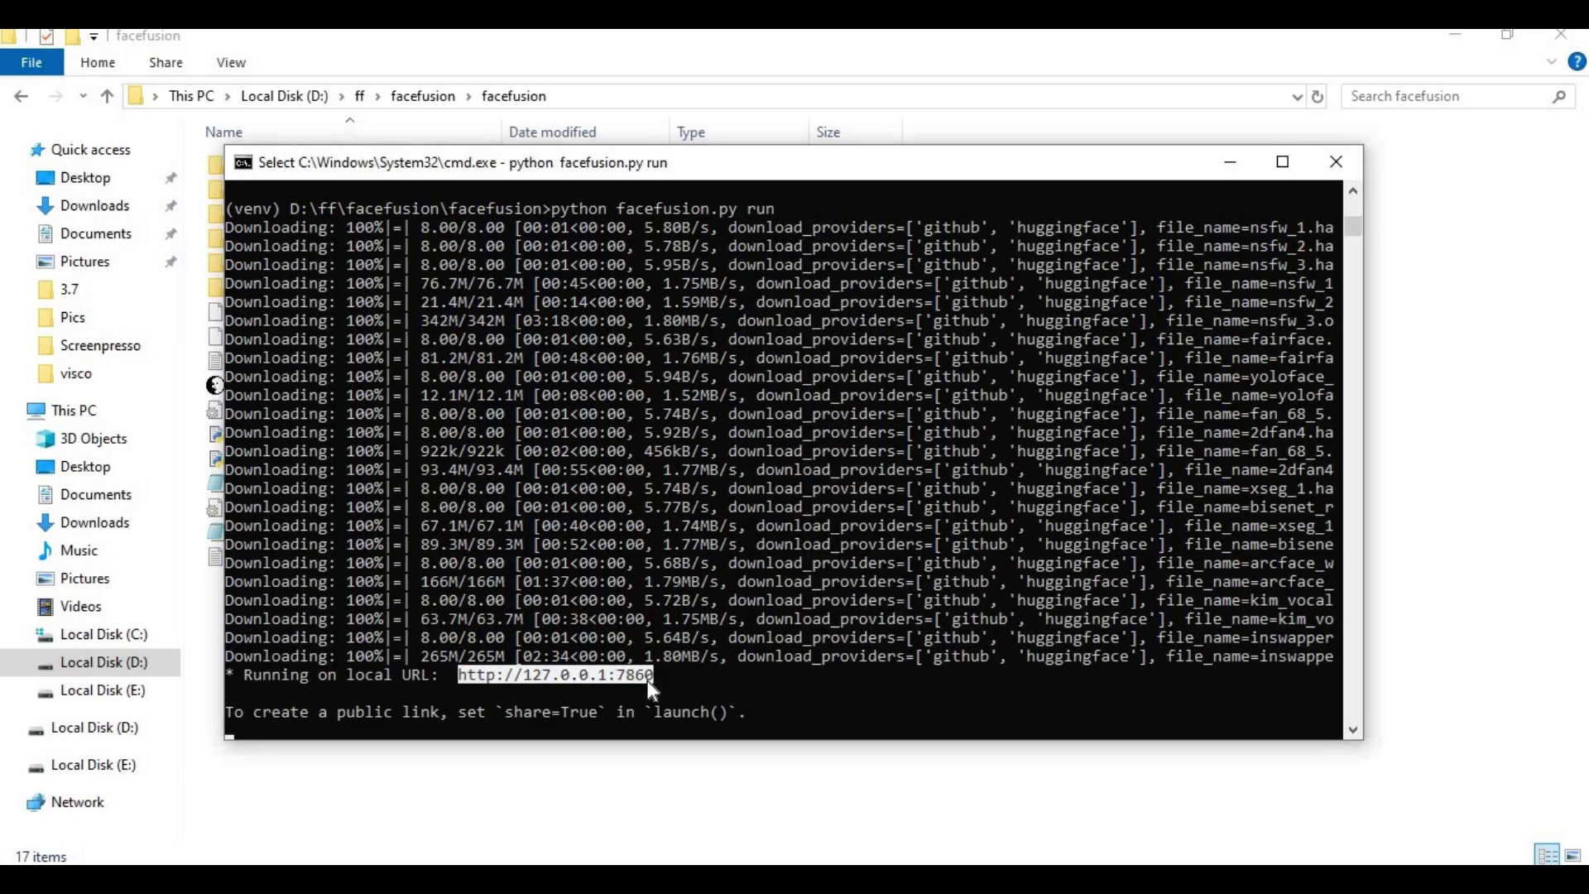
pyautogui.hotkey('ctrl', 'c')
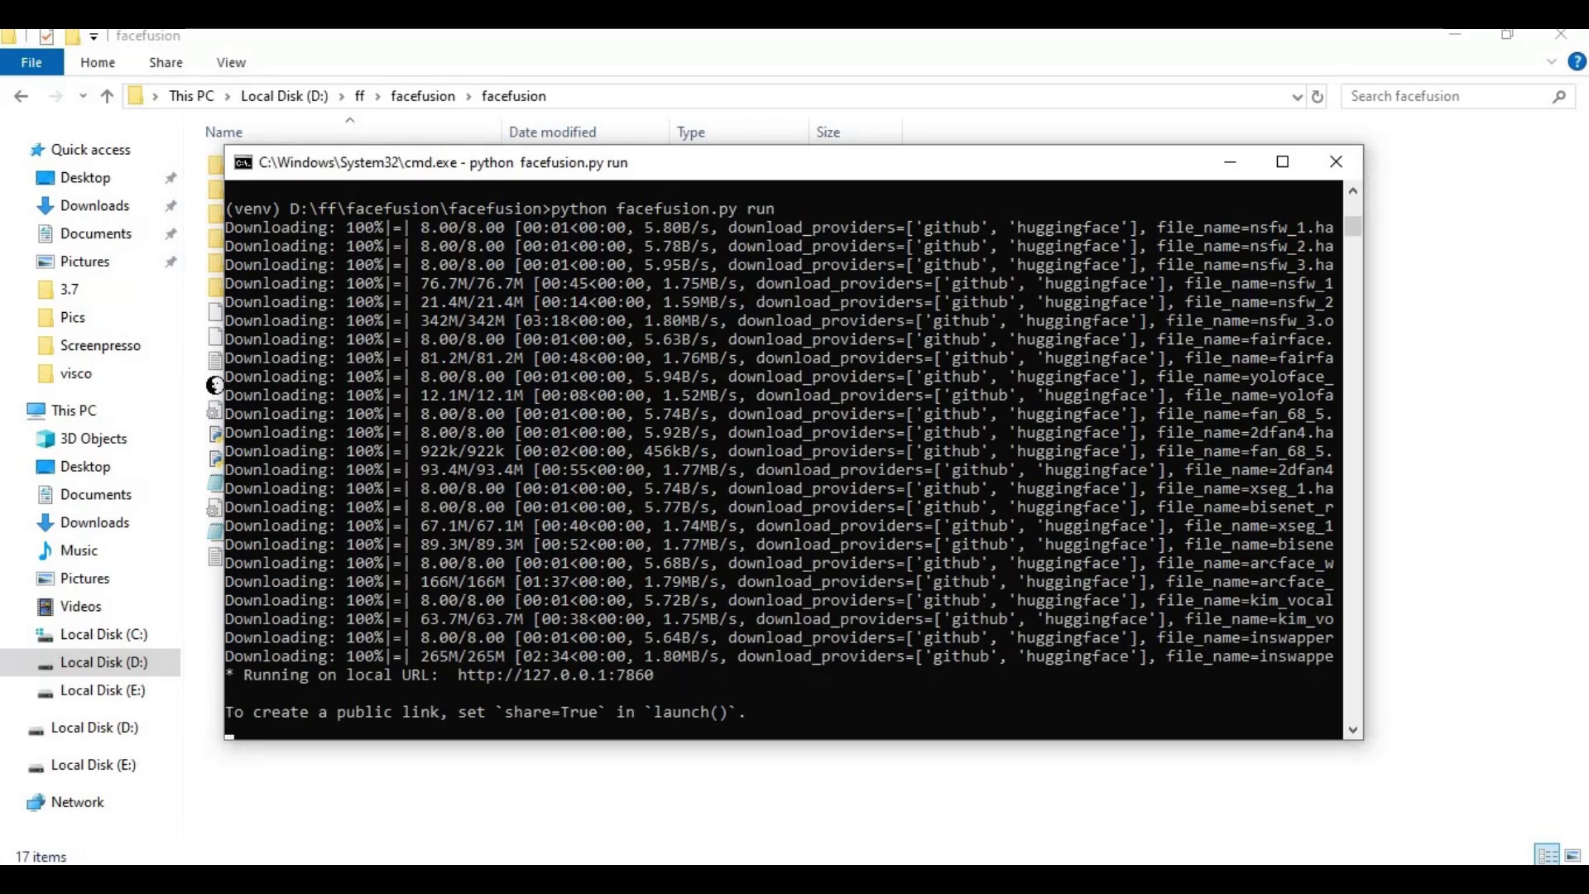
pyautogui.hotkey('alt', 'Tab')
pyautogui.click(702, 43)
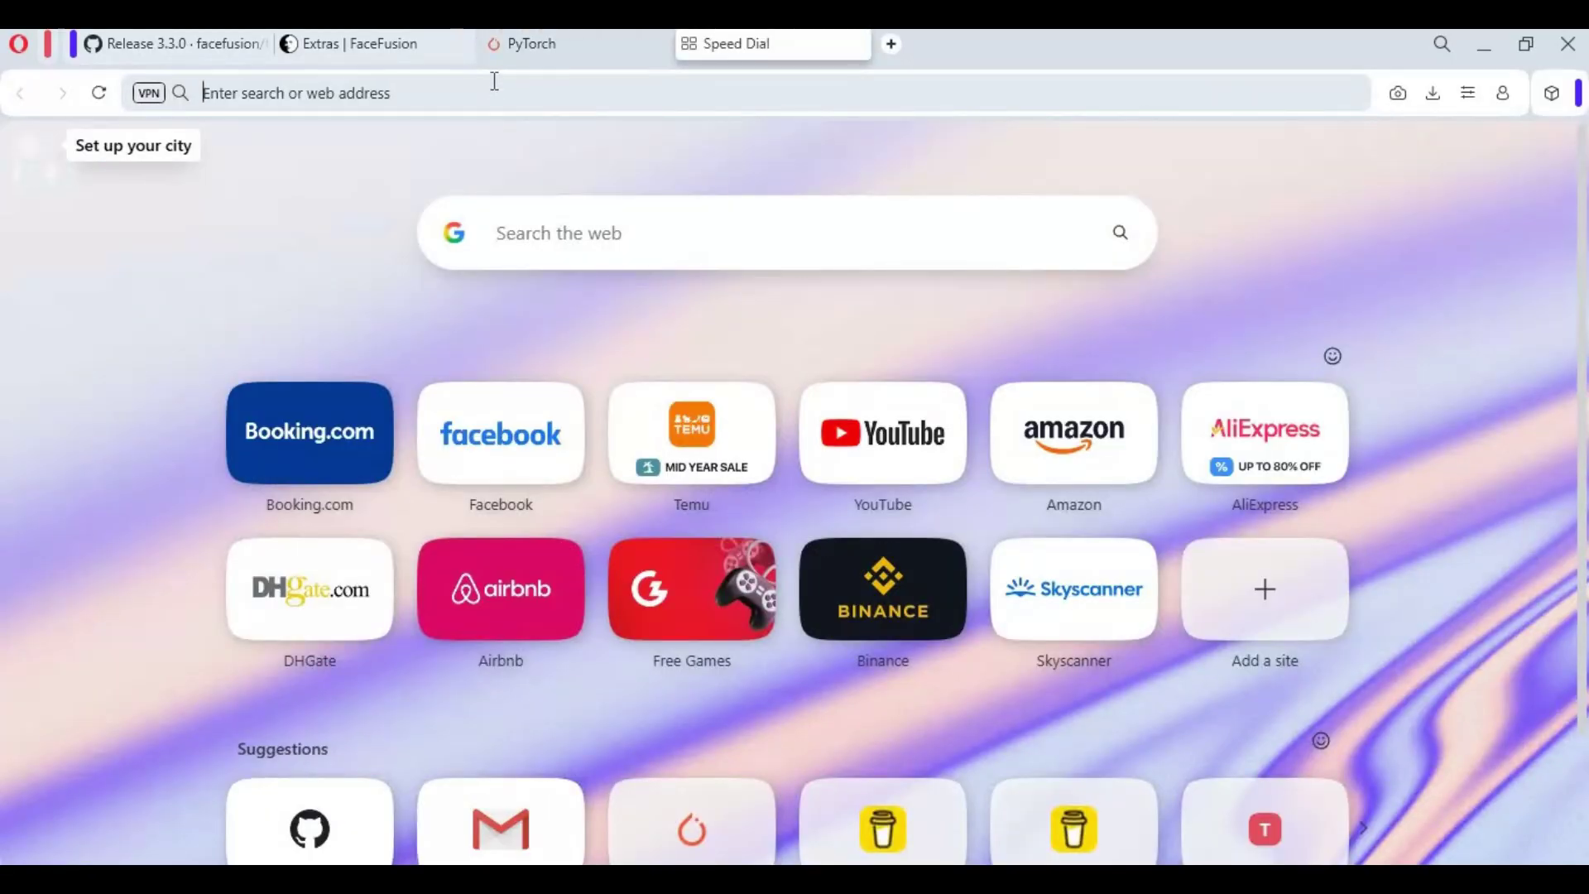
# Paste 127.0.0.1:7860 into the address bar to load FaceFusion 3.3.0 and scroll the page.
pyautogui.hotkey('ctrl', 'v')
pyautogui.press('Return')
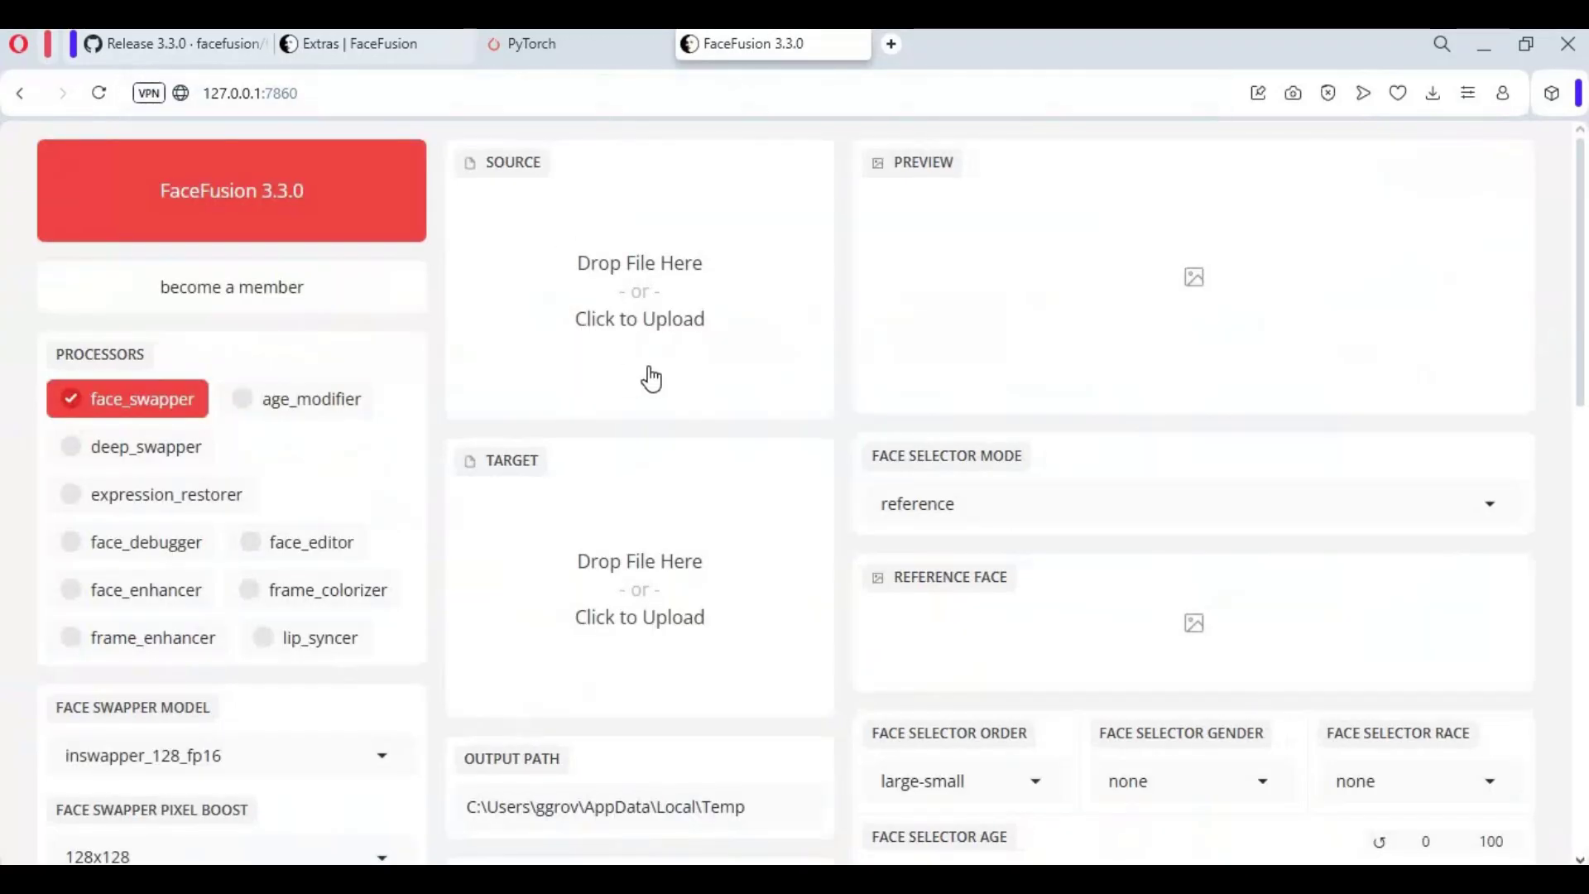
pyautogui.scroll(-14, 653, 373)
pyautogui.scroll(14, 654, 364)
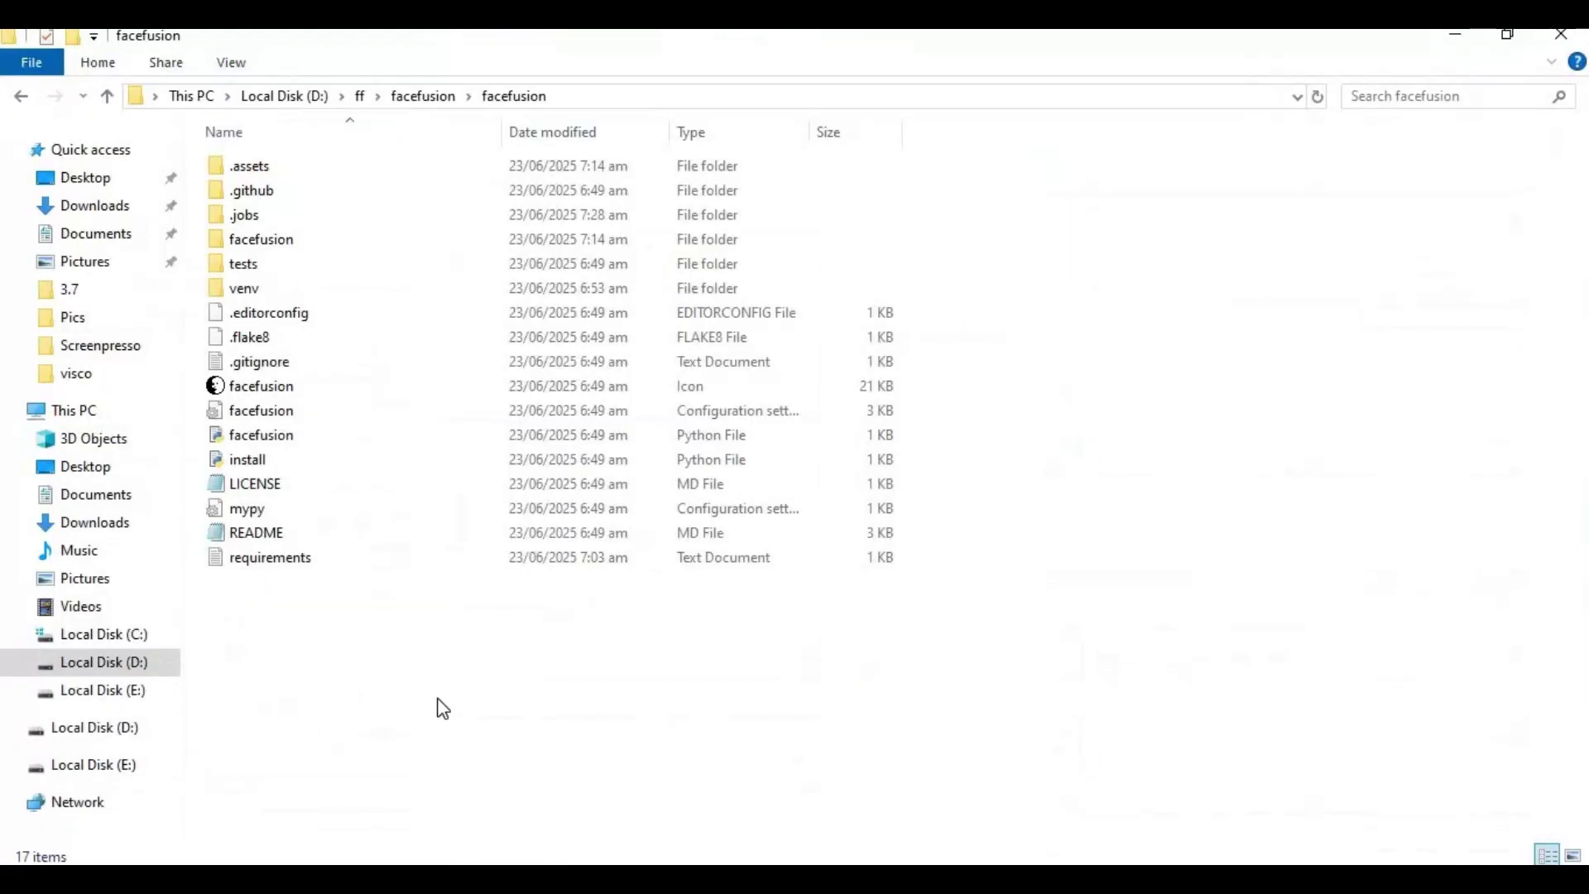
# Create a New Text Document in the facefusion folder and open it in Notepad.
pyautogui.rightClick(439, 698)
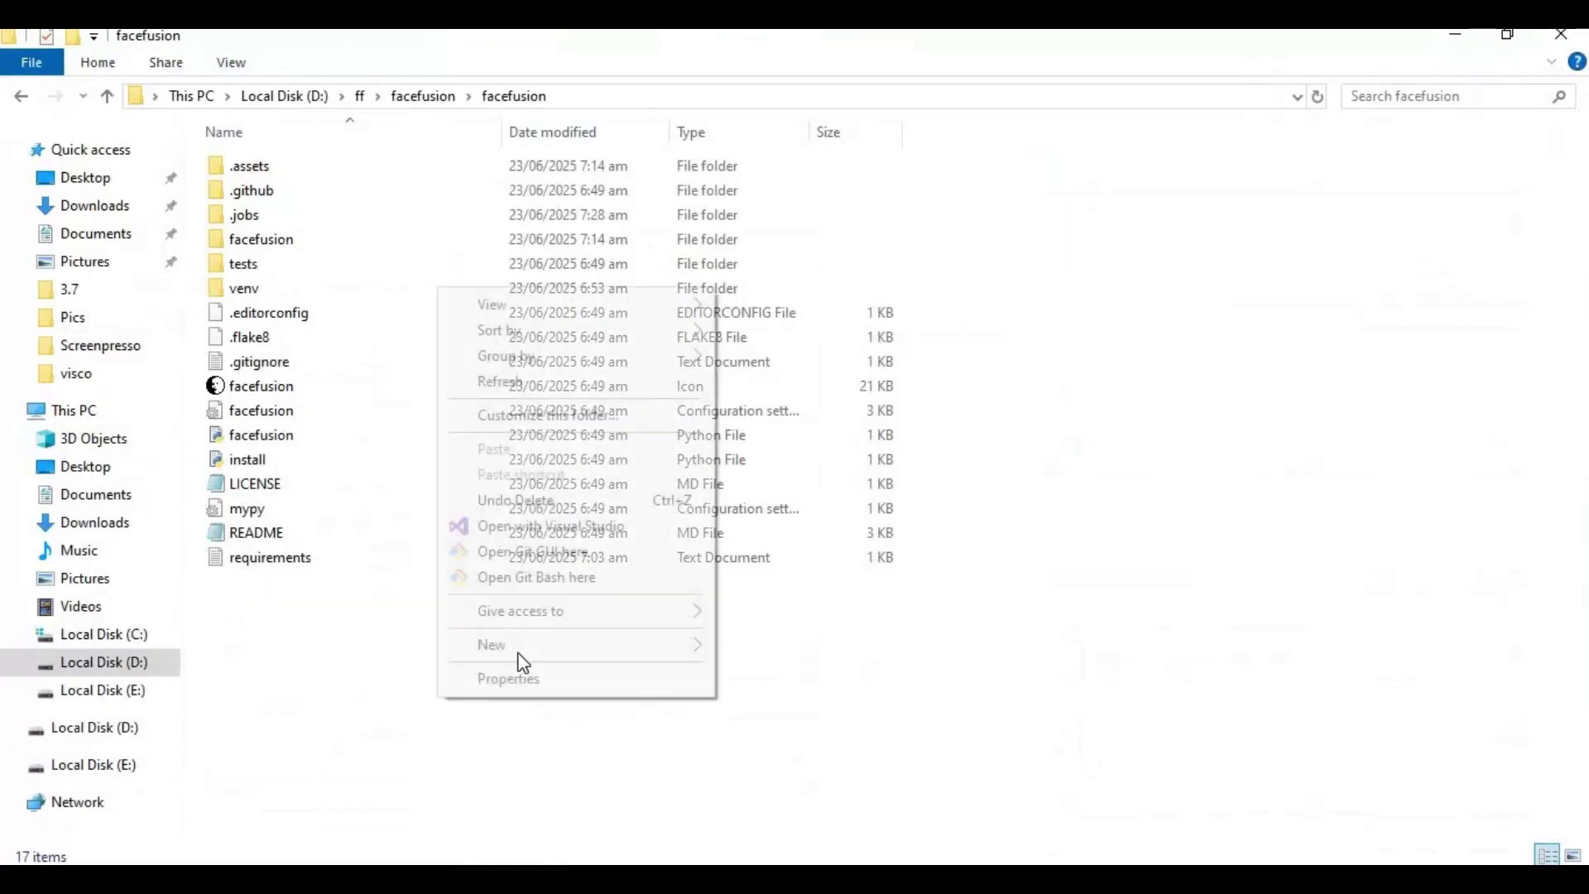
pyautogui.moveTo(528, 649)
pyautogui.click(807, 754)
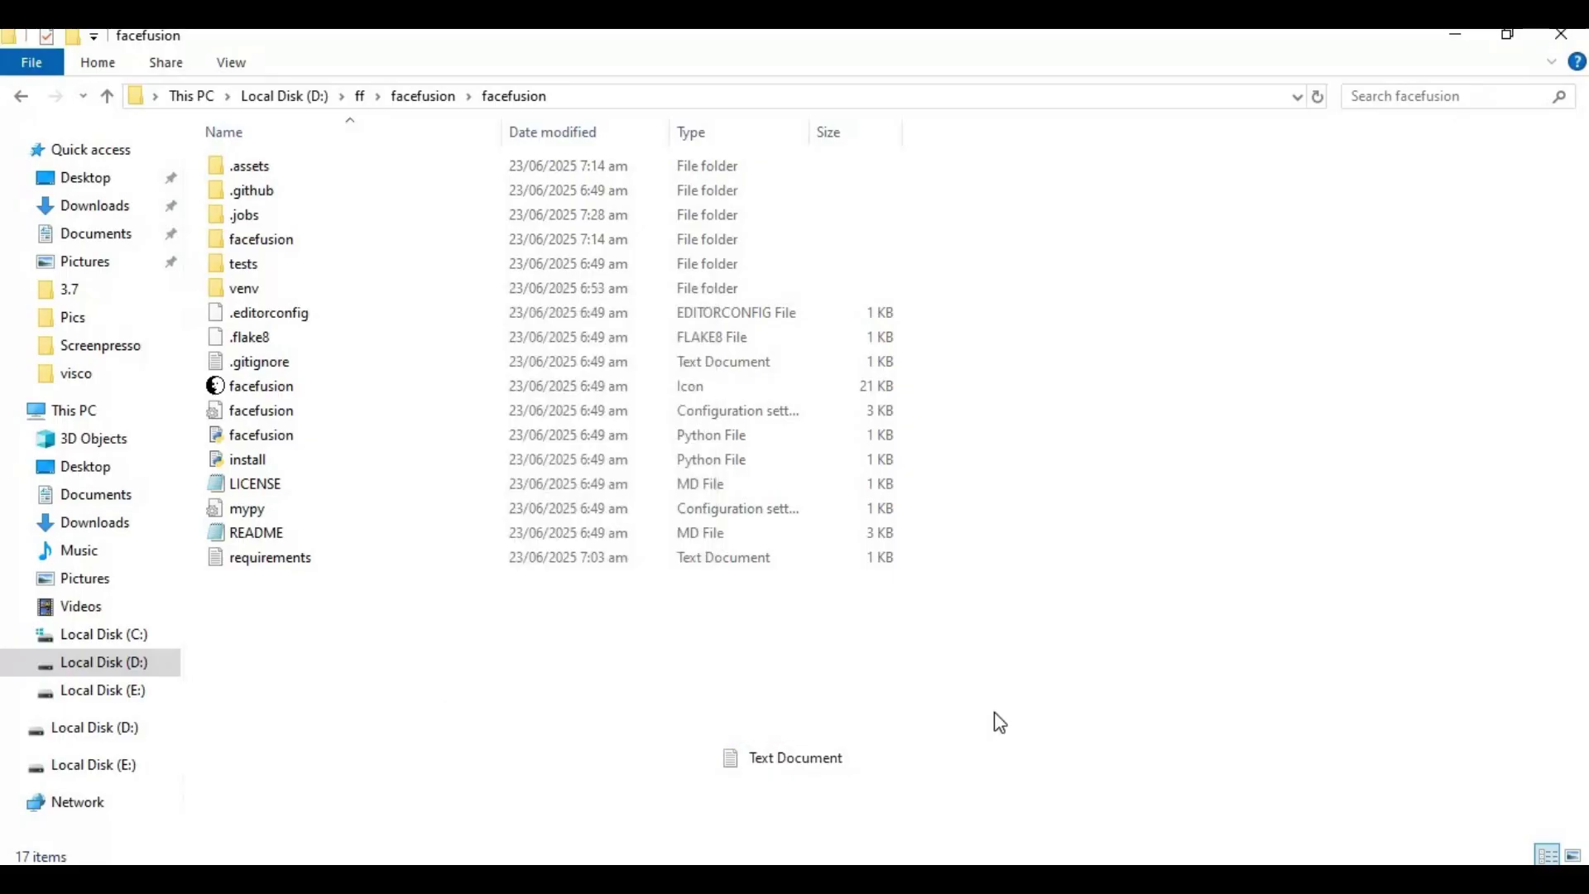
pyautogui.click(849, 726)
pyautogui.doubleClick(259, 533)
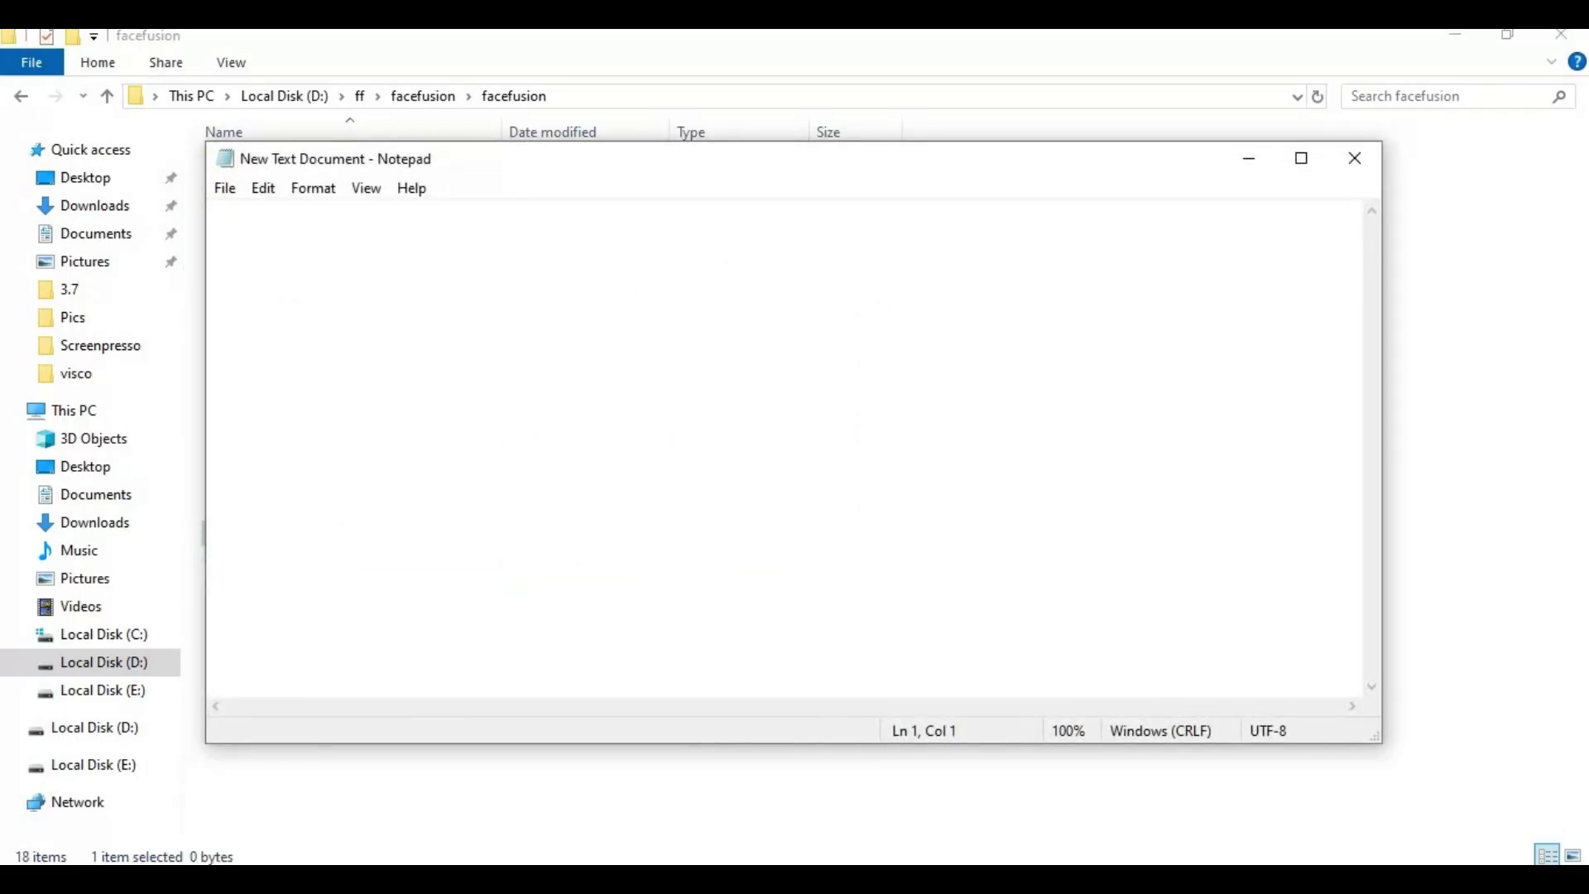
pyautogui.write('@e')
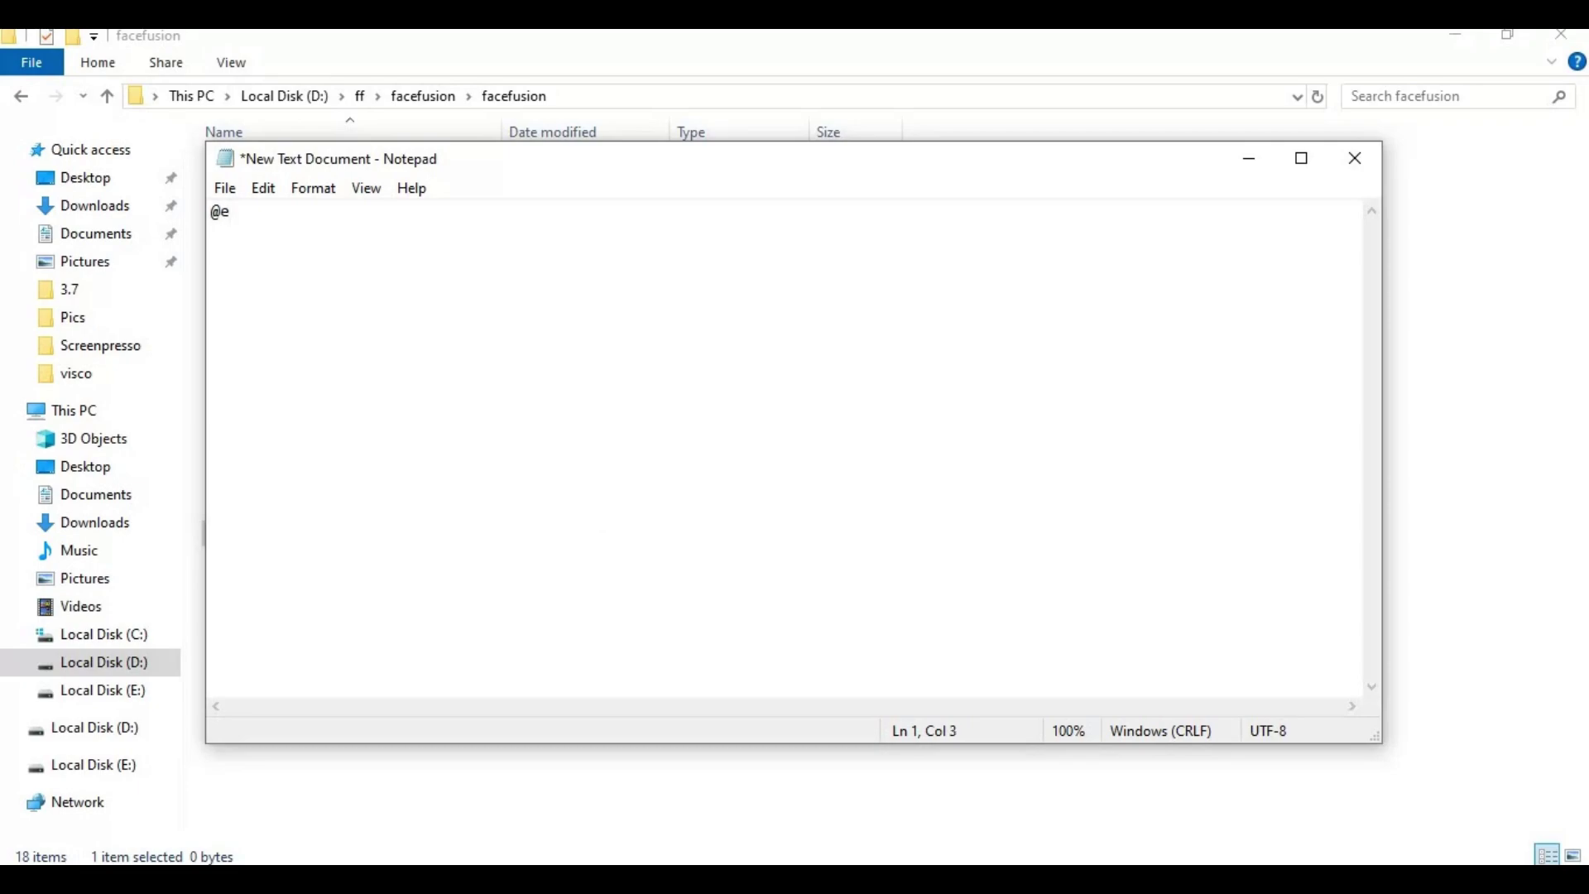
pyautogui.write('cho off')
pyautogui.press('Return')
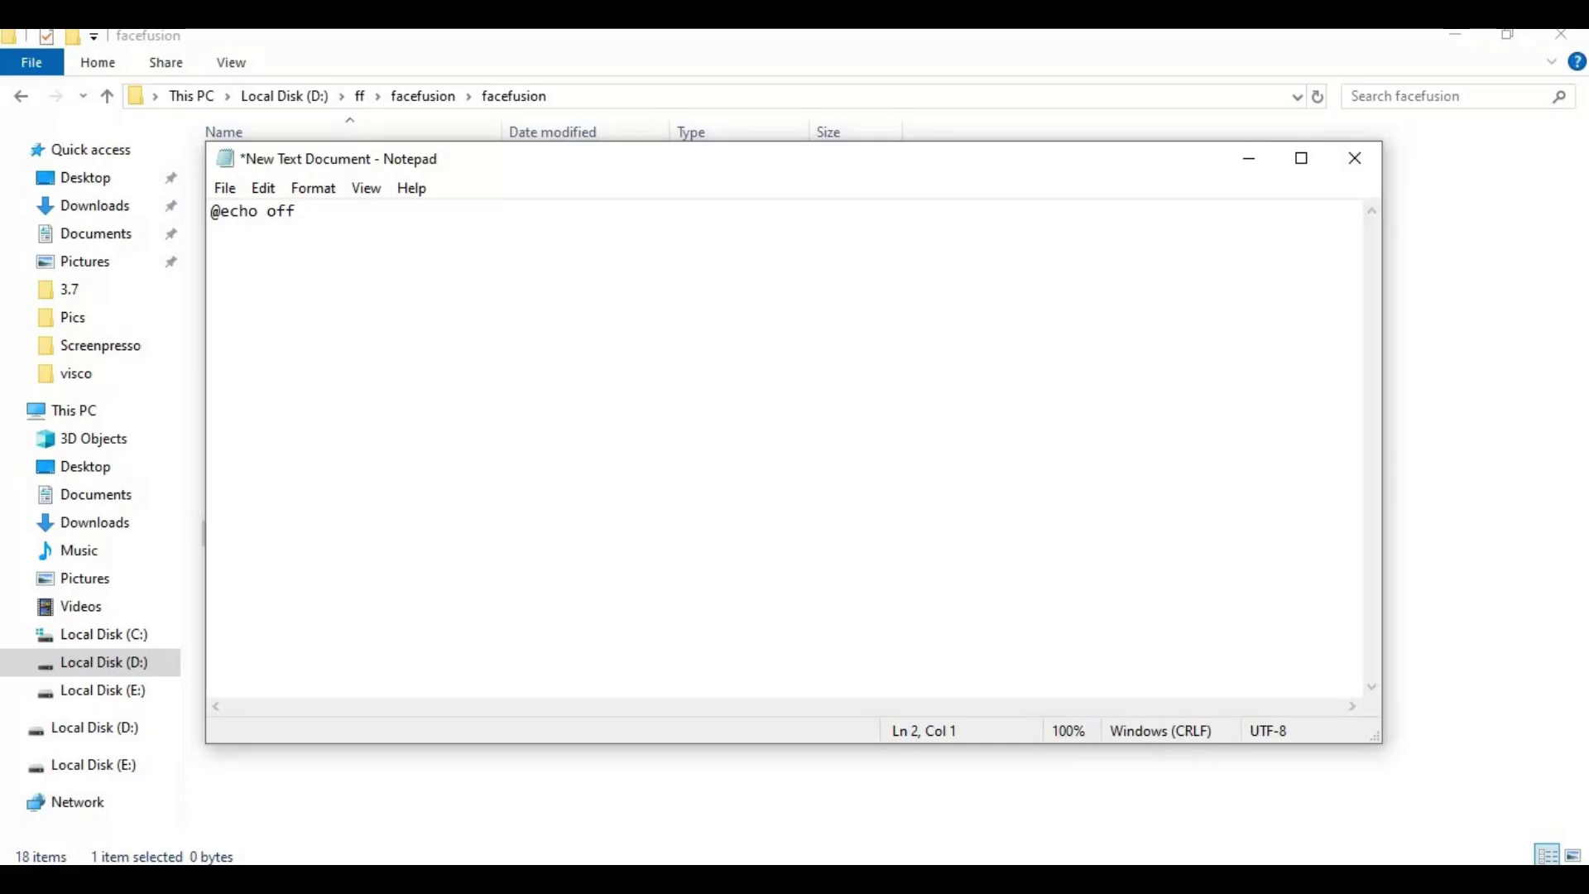
pyautogui.write('call pythoi')
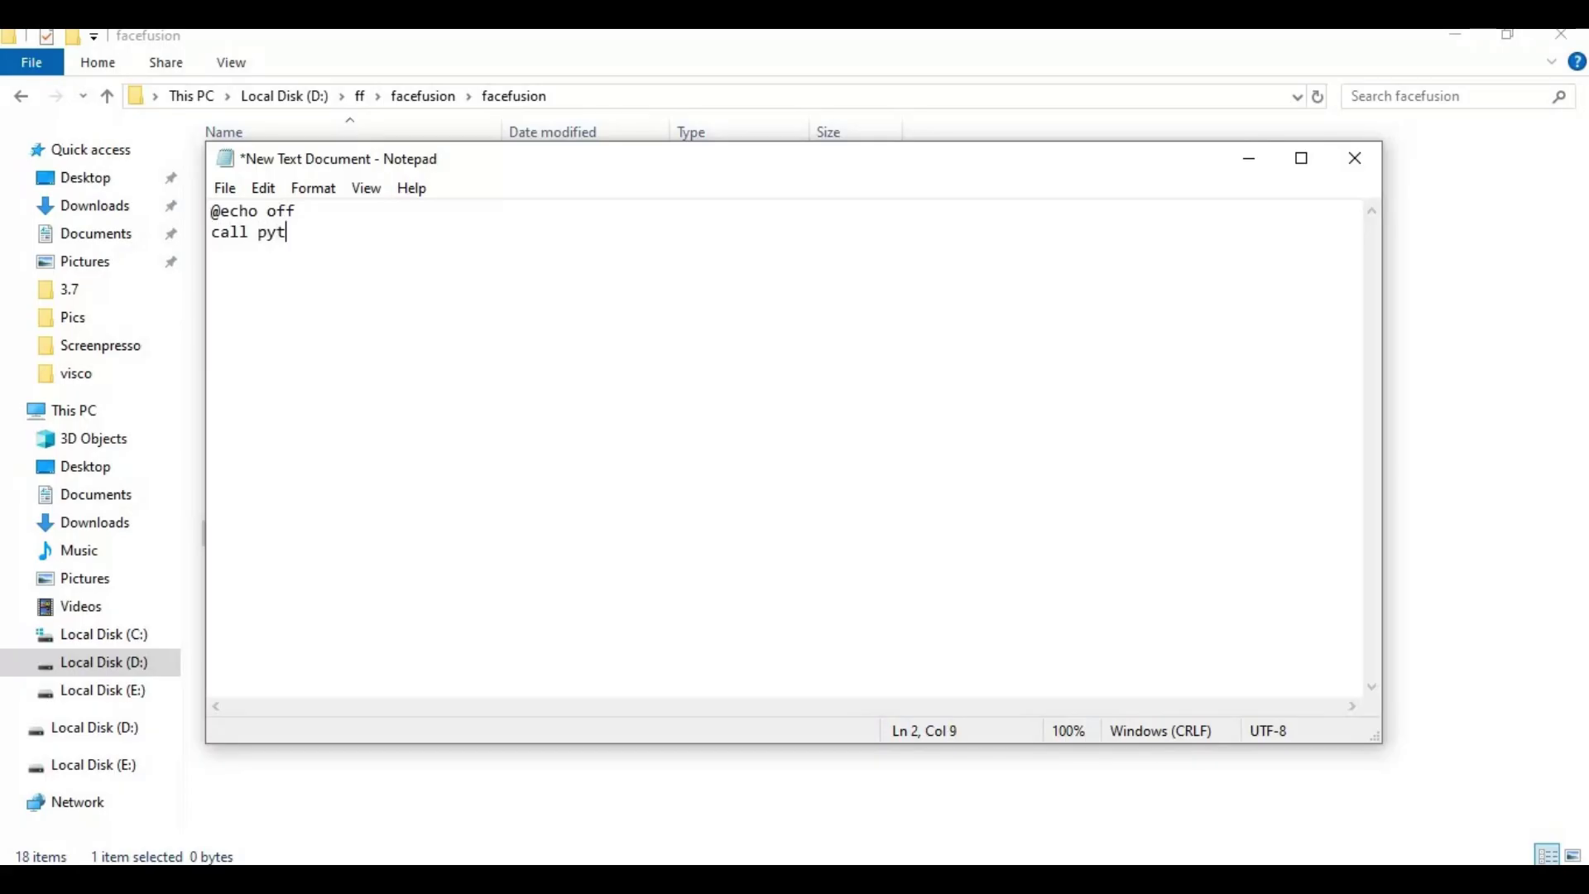
pyautogui.press('BackSpace')
pyautogui.write('n')
pyautogui.press('BackSpace')
pyautogui.press('BackSpace')
pyautogui.press('BackSpace')
pyautogui.press('BackSpace')
pyautogui.press('BackSpace')
pyautogui.press('BackSpace')
pyautogui.write('venv\\scripts\\')
pyautogui.write('act')
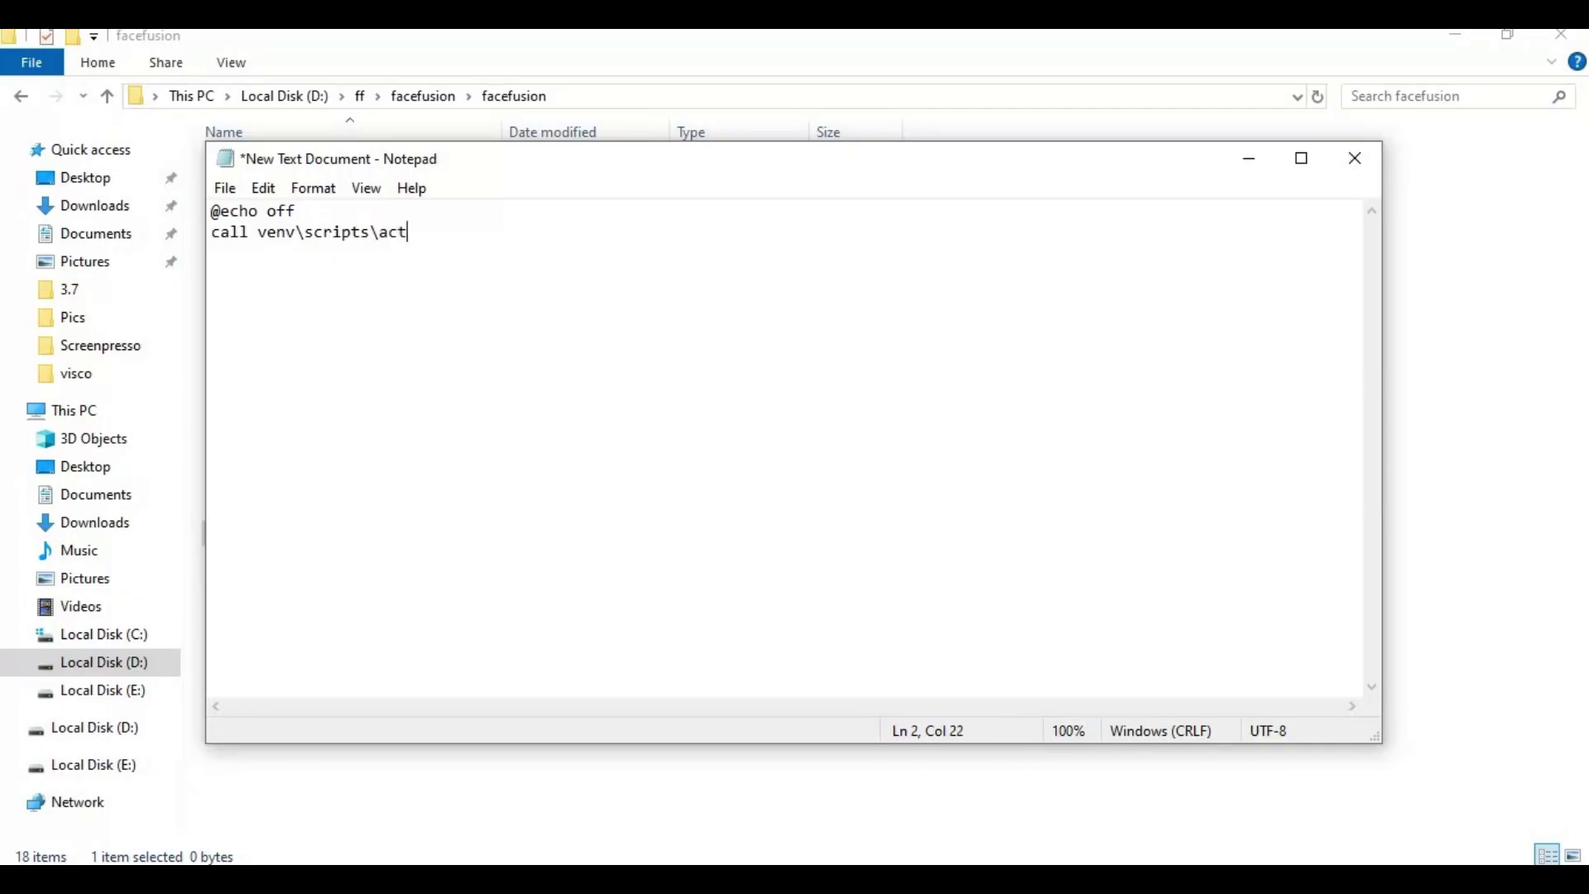
pyautogui.write('ivate')
# Add 'python facefusion.py run' and 'pause' as the third and fourth lines.
pyautogui.press('Return')
pyautogui.write('python facef')
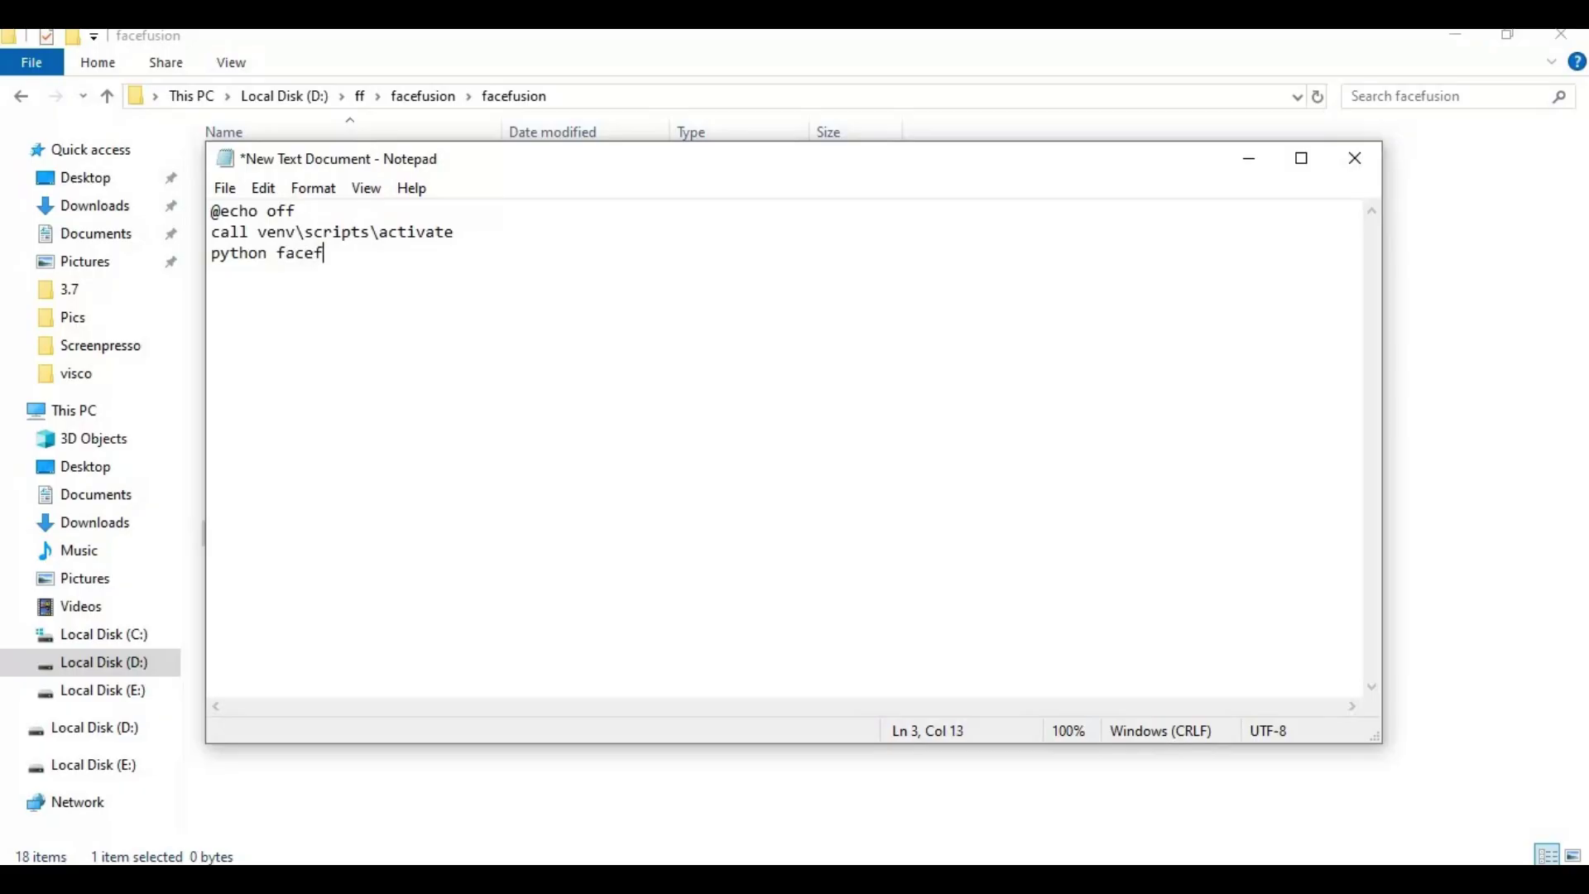
pyautogui.write('usion.py run')
pyautogui.press('Return')
pyautogui.write('pau')
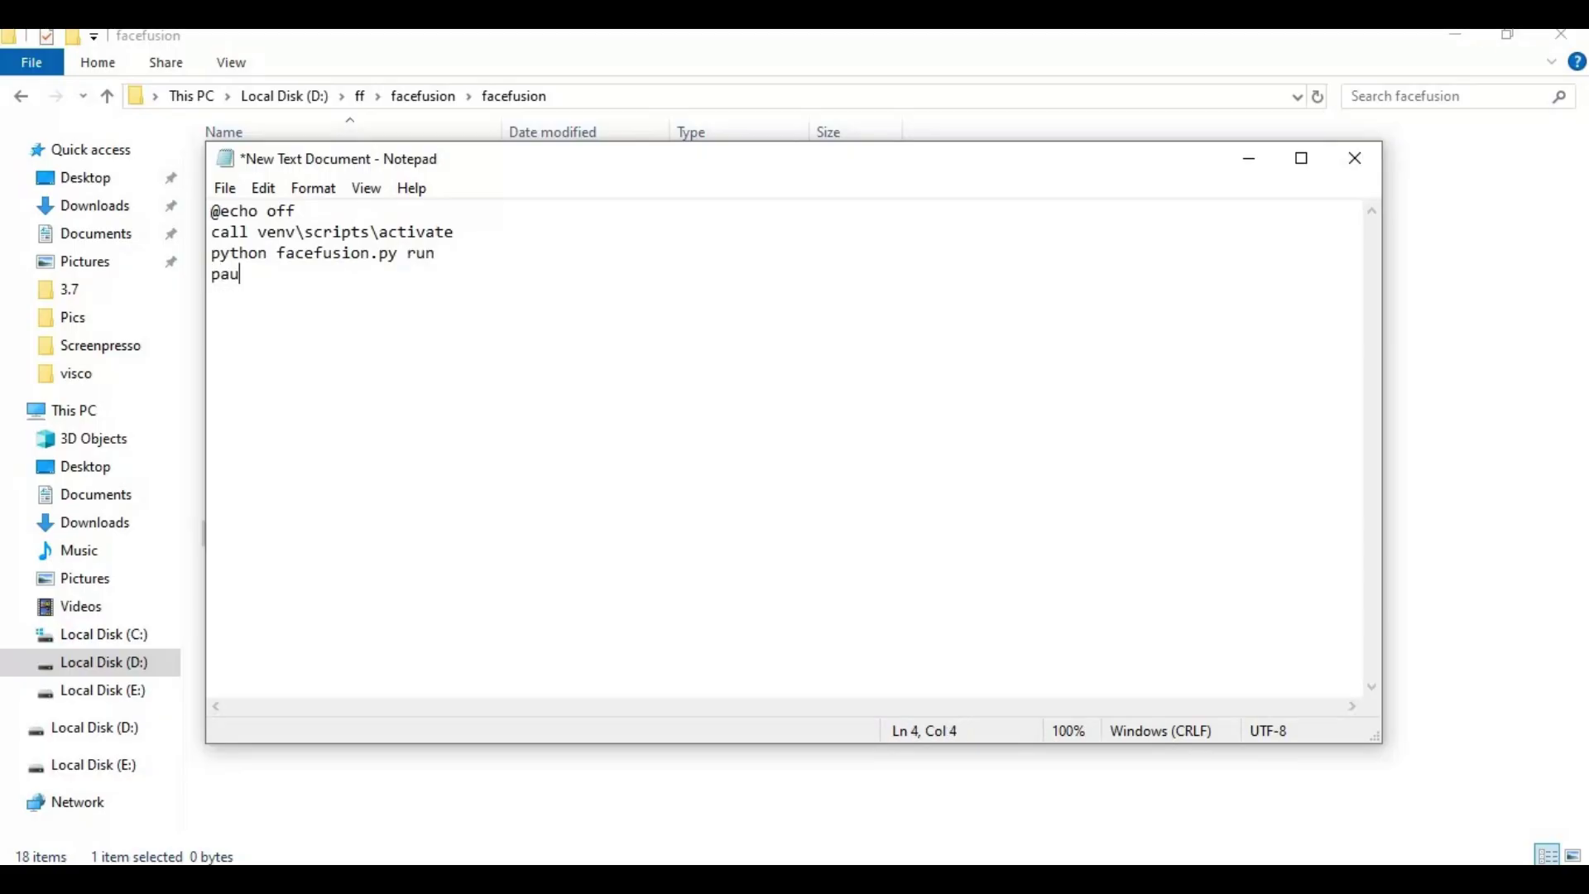
pyautogui.write('se')
pyautogui.click(226, 189)
# Save the Notepad script as Run.bat and close Notepad.
pyautogui.click(278, 317)
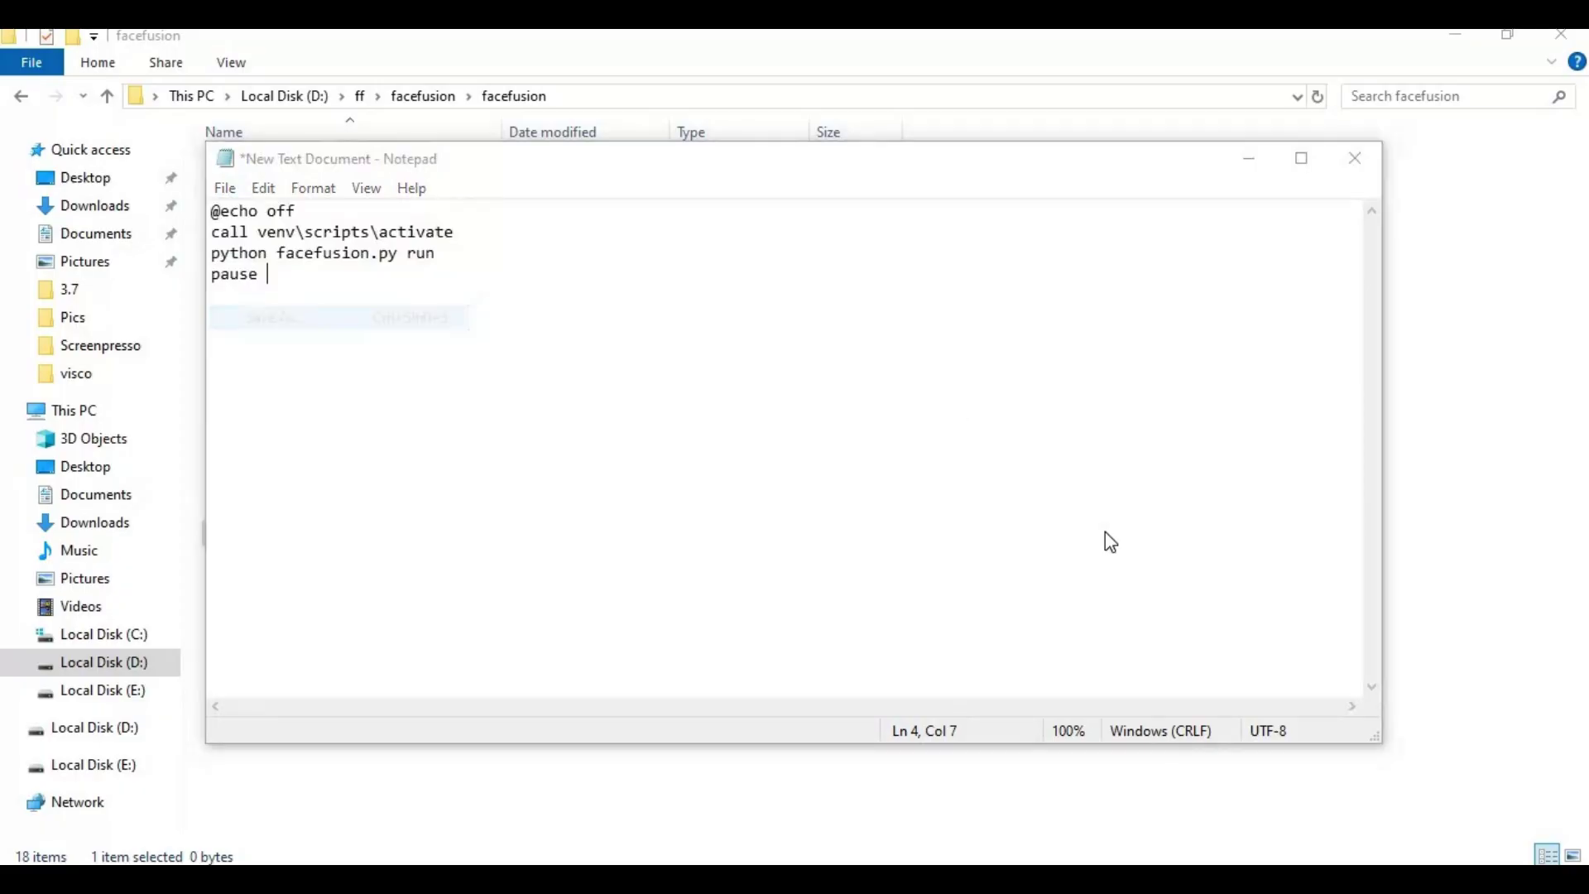
pyautogui.write('R')
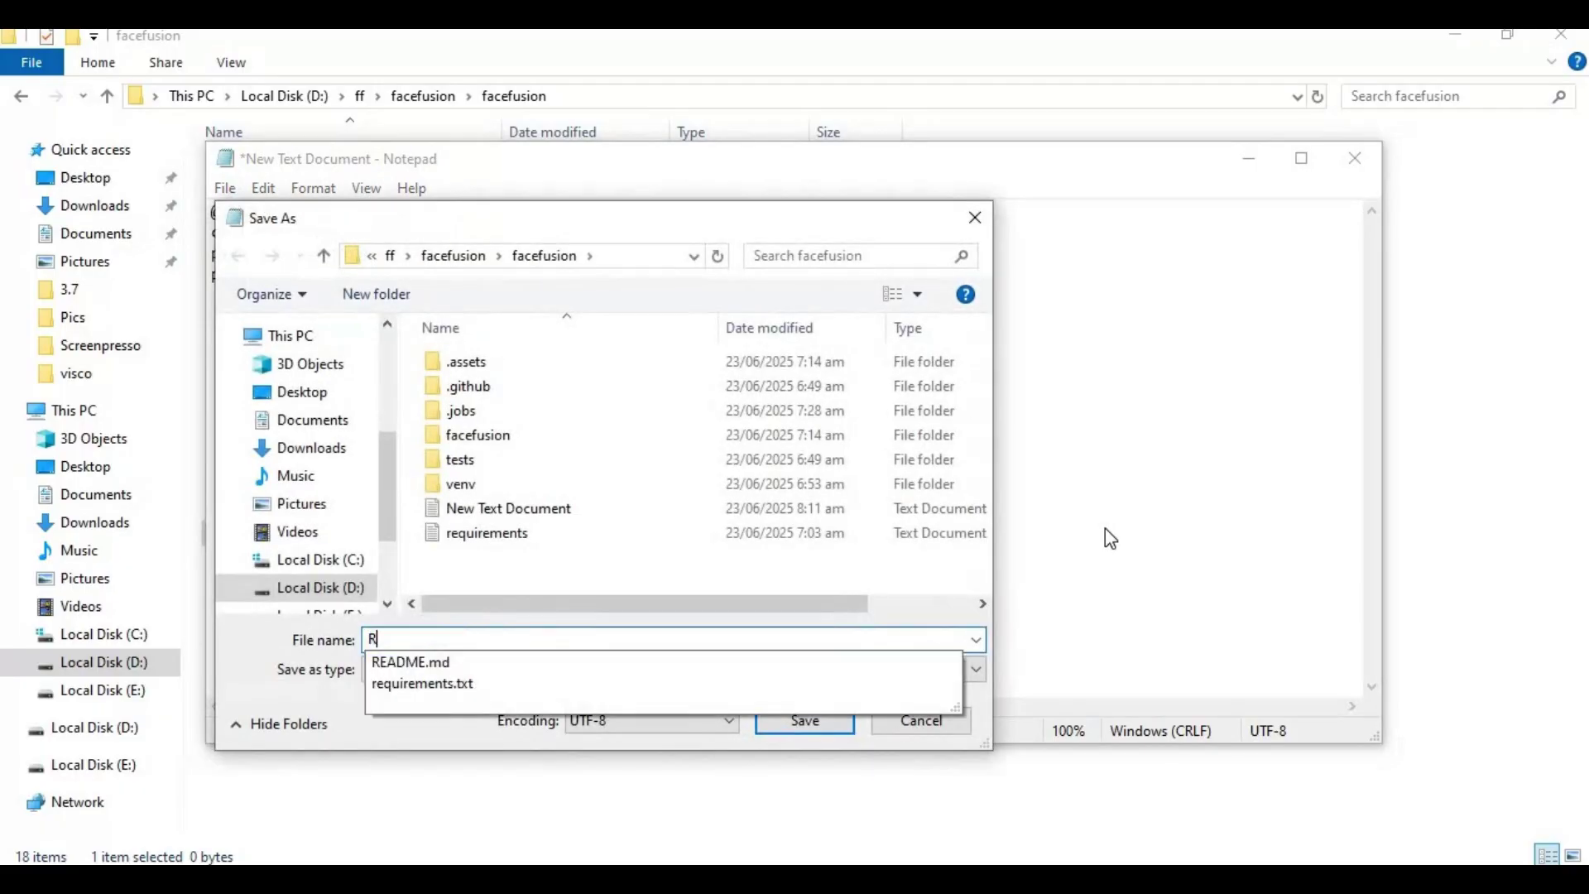
pyautogui.write('un.')
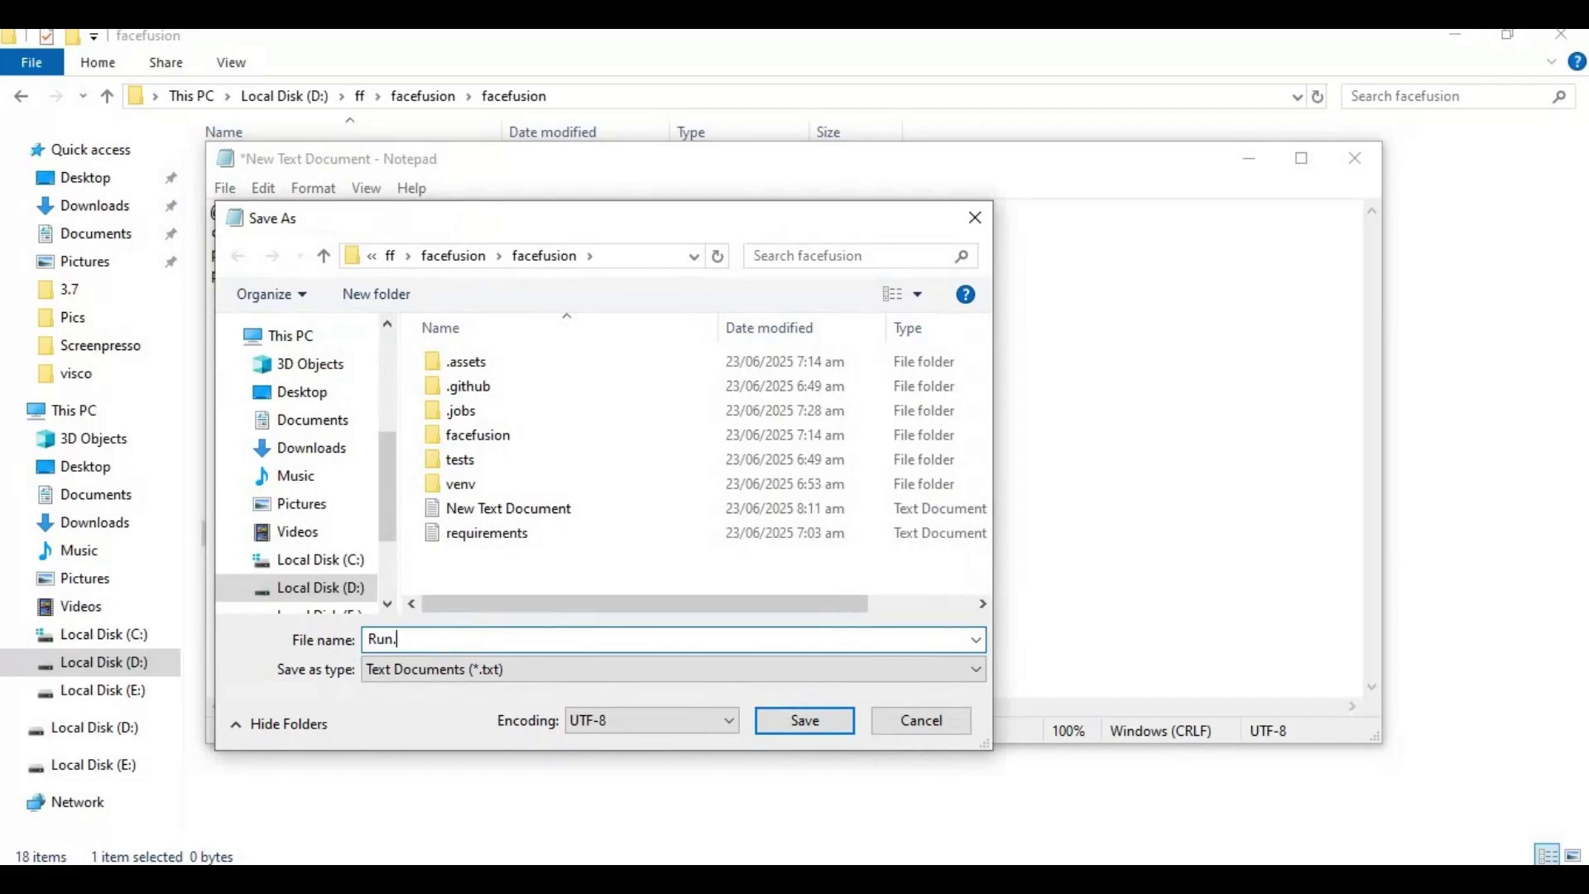
pyautogui.write('bat')
pyautogui.click(802, 722)
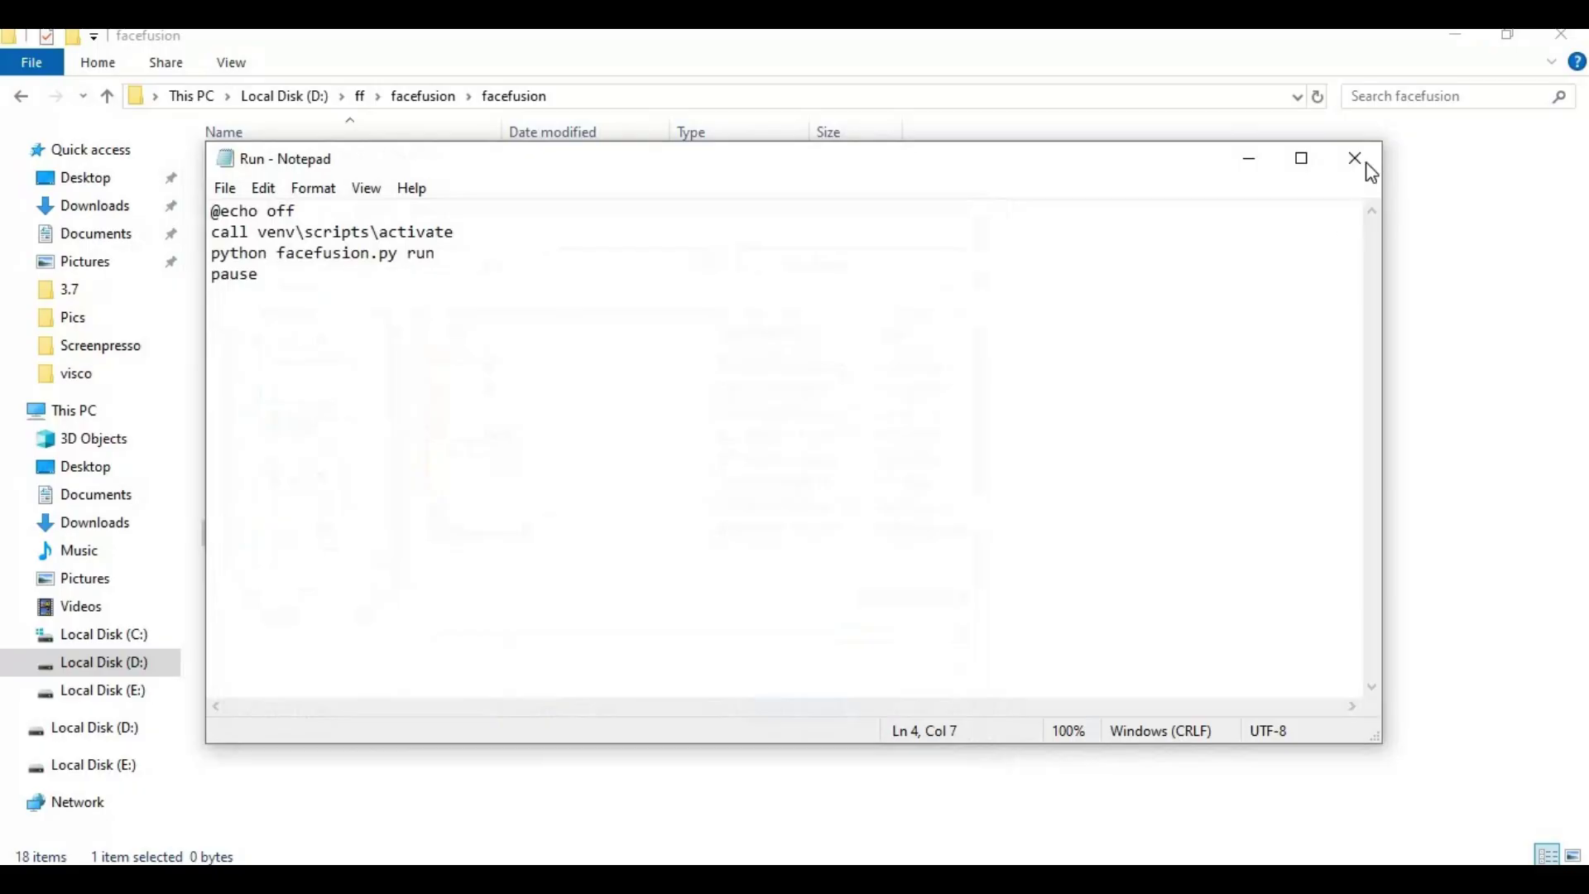
pyautogui.click(1366, 165)
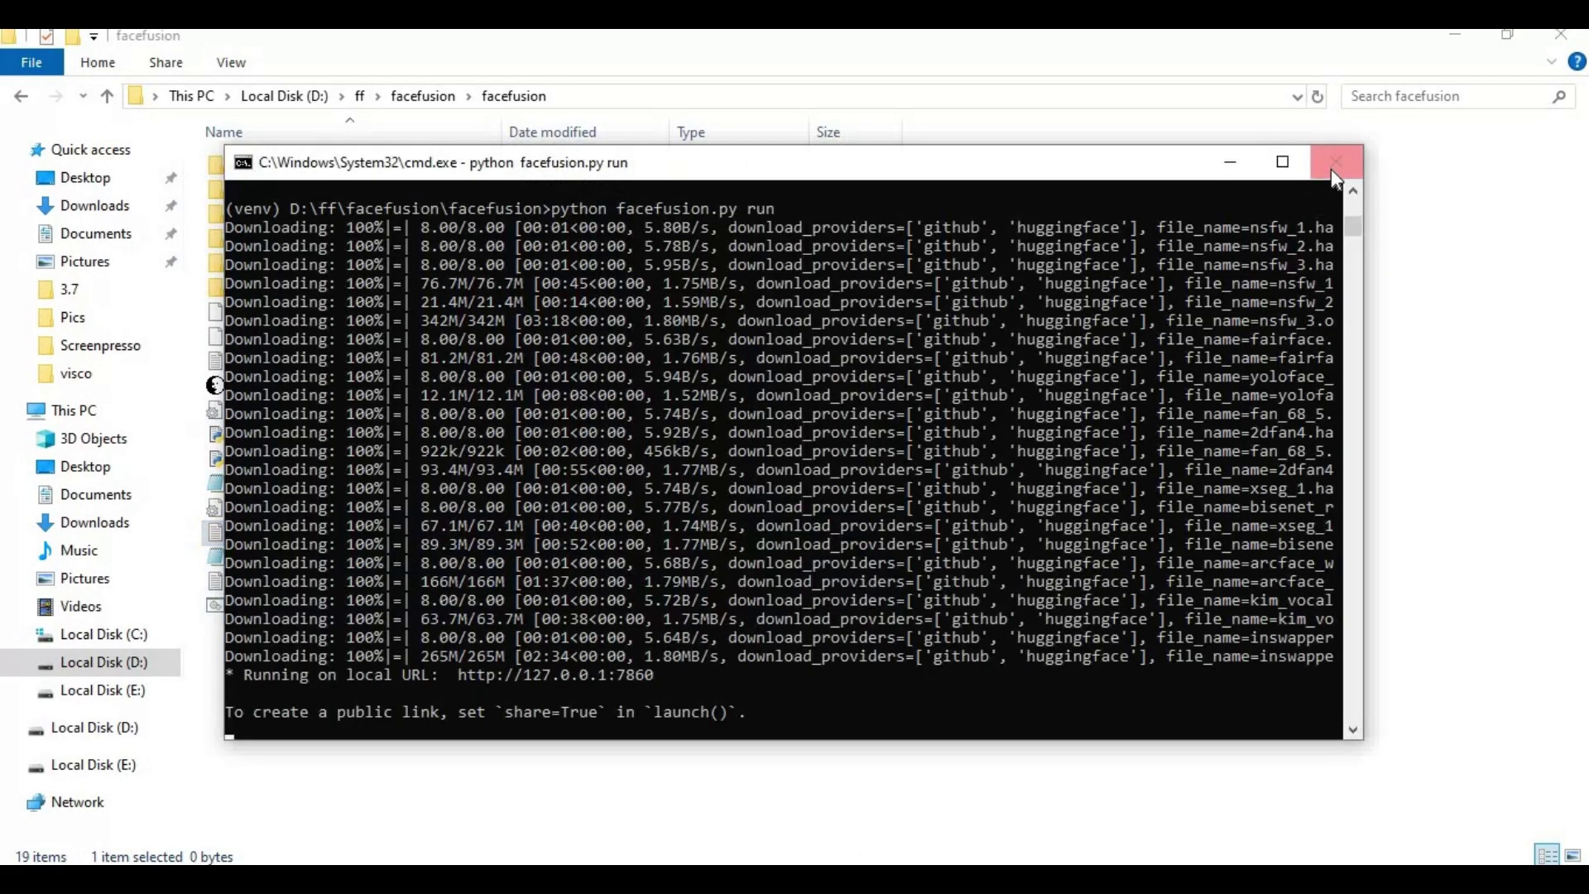
# Close the running FaceFusion console and its browser tab, then launch FaceFusion from Run.bat.
pyautogui.click(1333, 165)
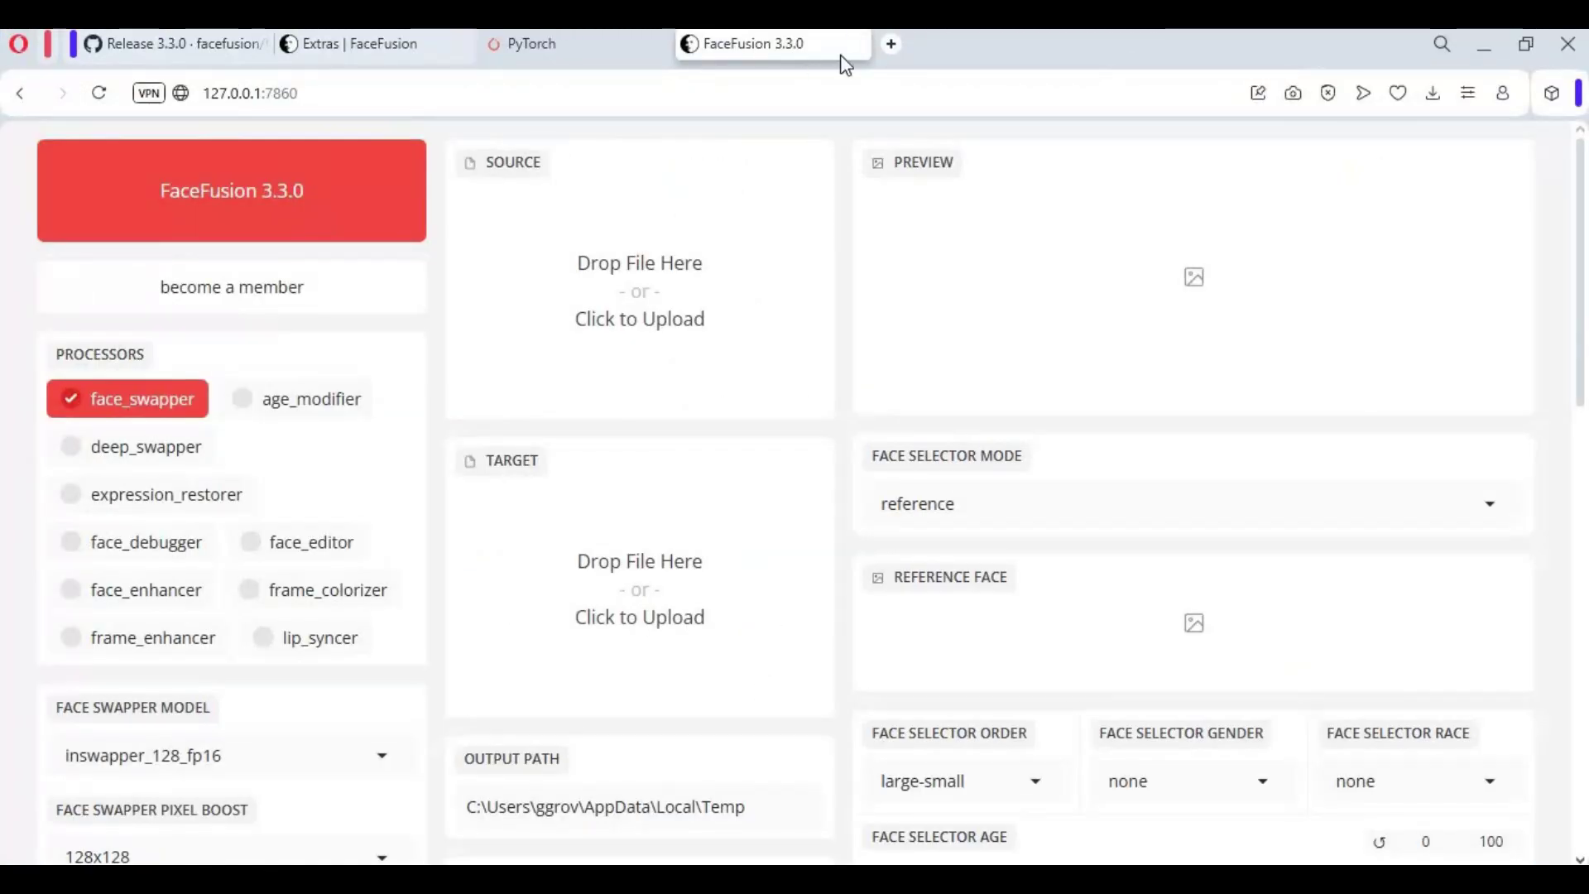
pyautogui.click(858, 44)
pyautogui.moveTo(790, 153)
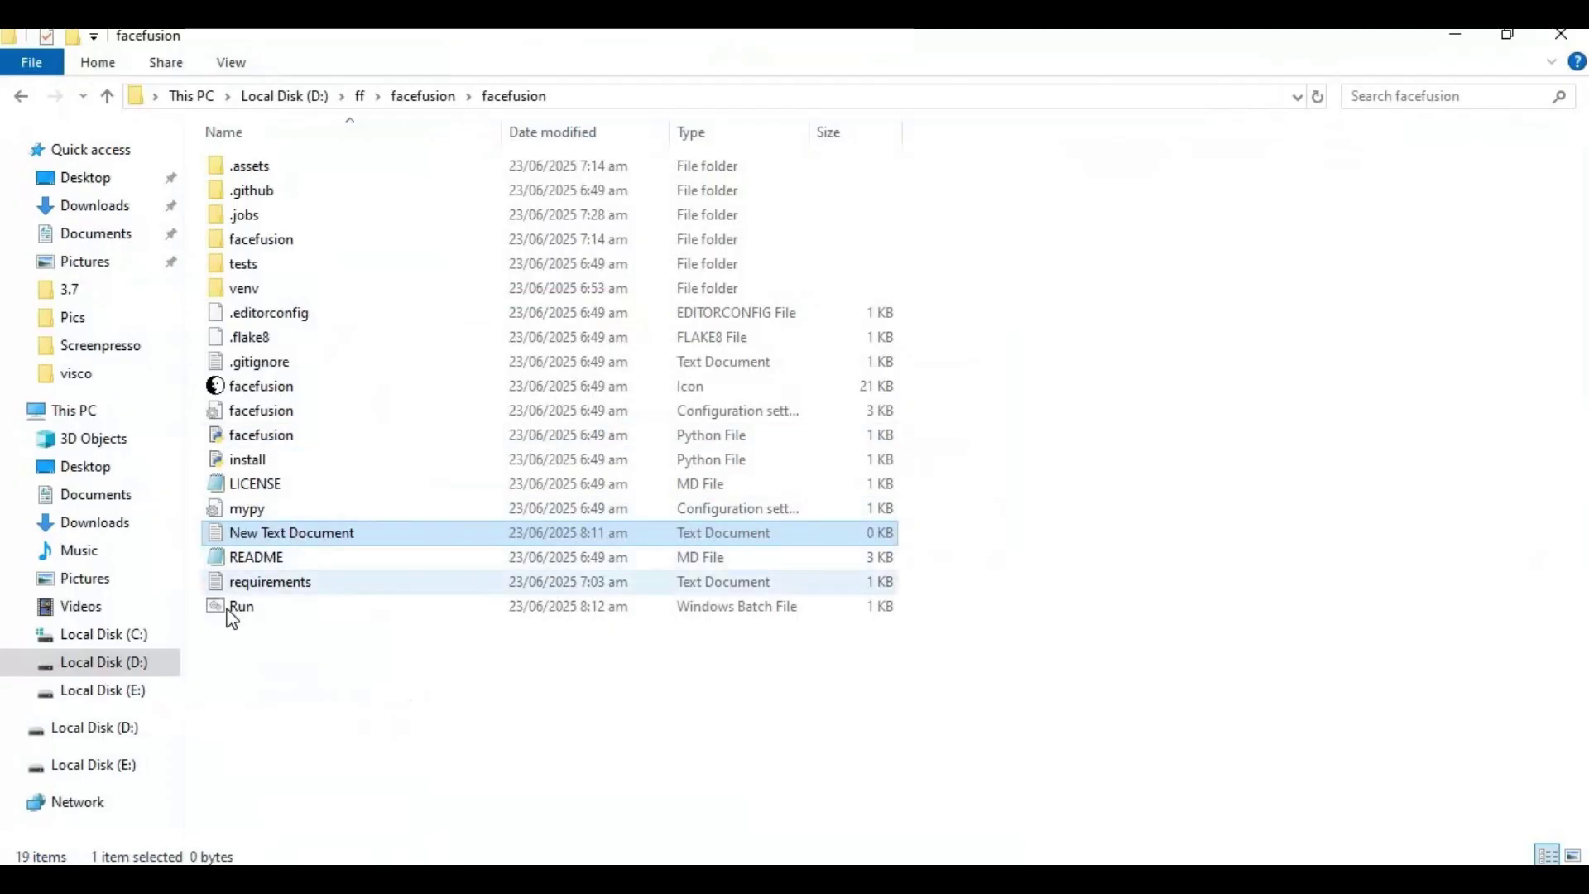
pyautogui.click(228, 611)
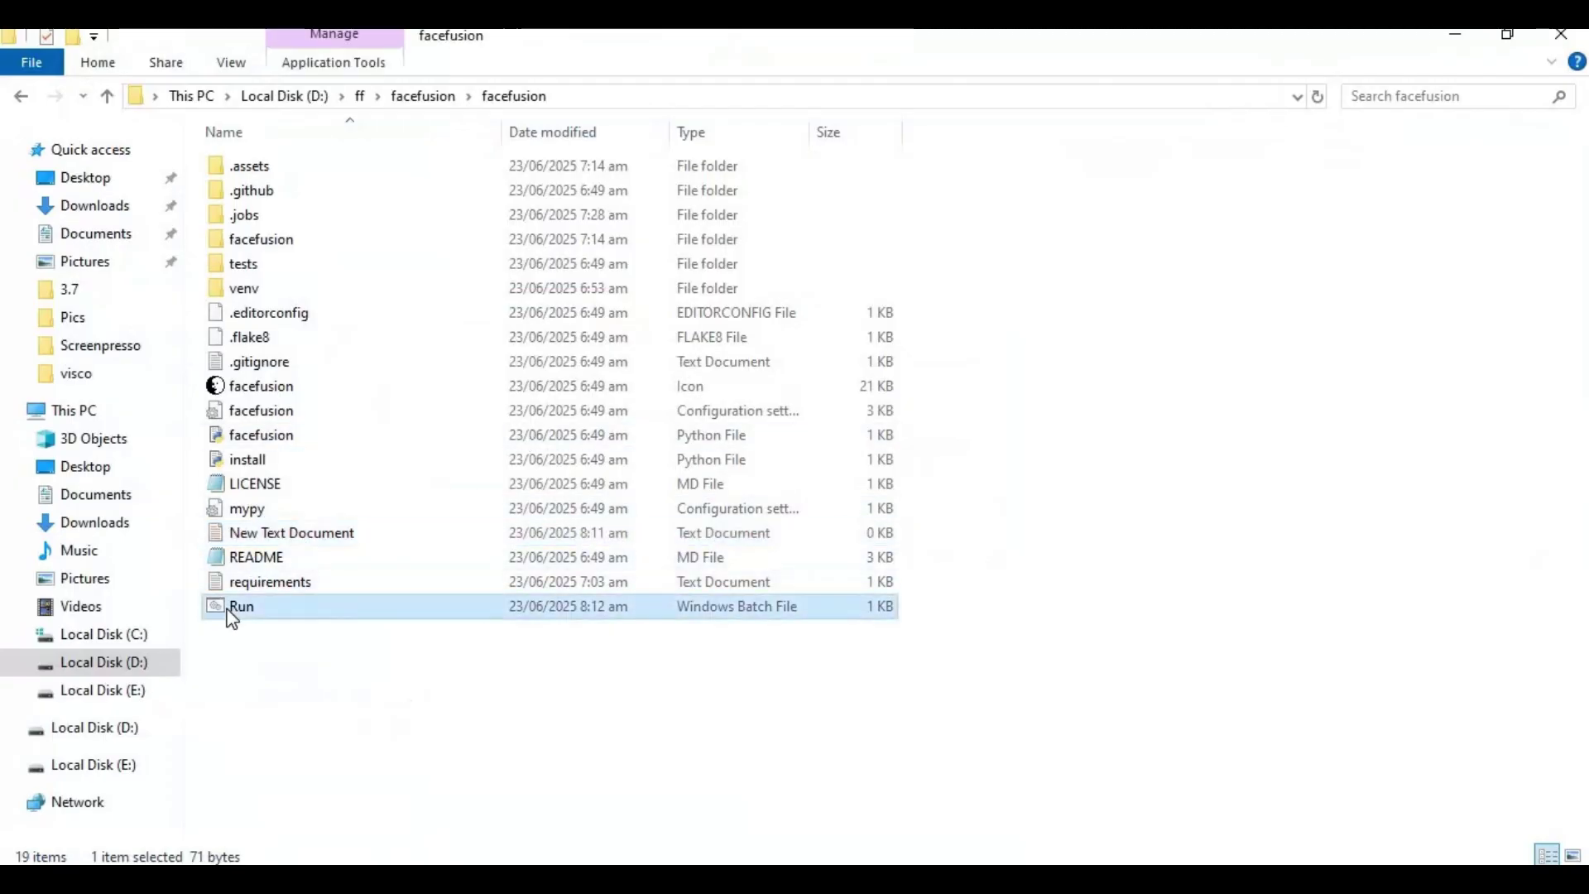
pyautogui.doubleClick(230, 613)
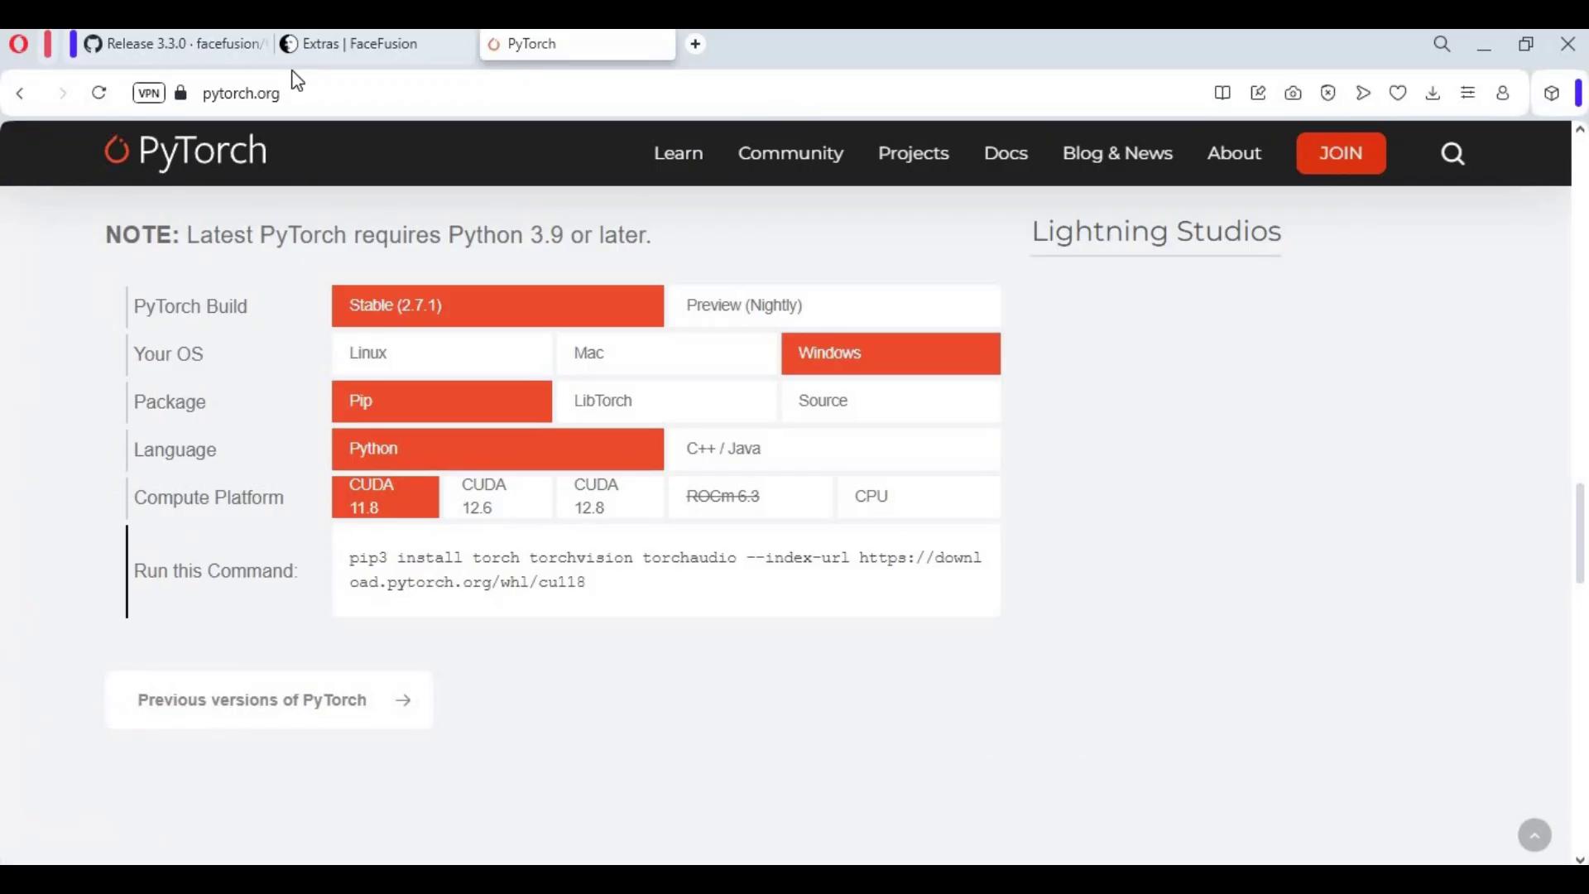
# Open a new Speed Dial tab in Opera while FaceFusion serves at 127.0.0.1:7860.
pyautogui.click(695, 43)
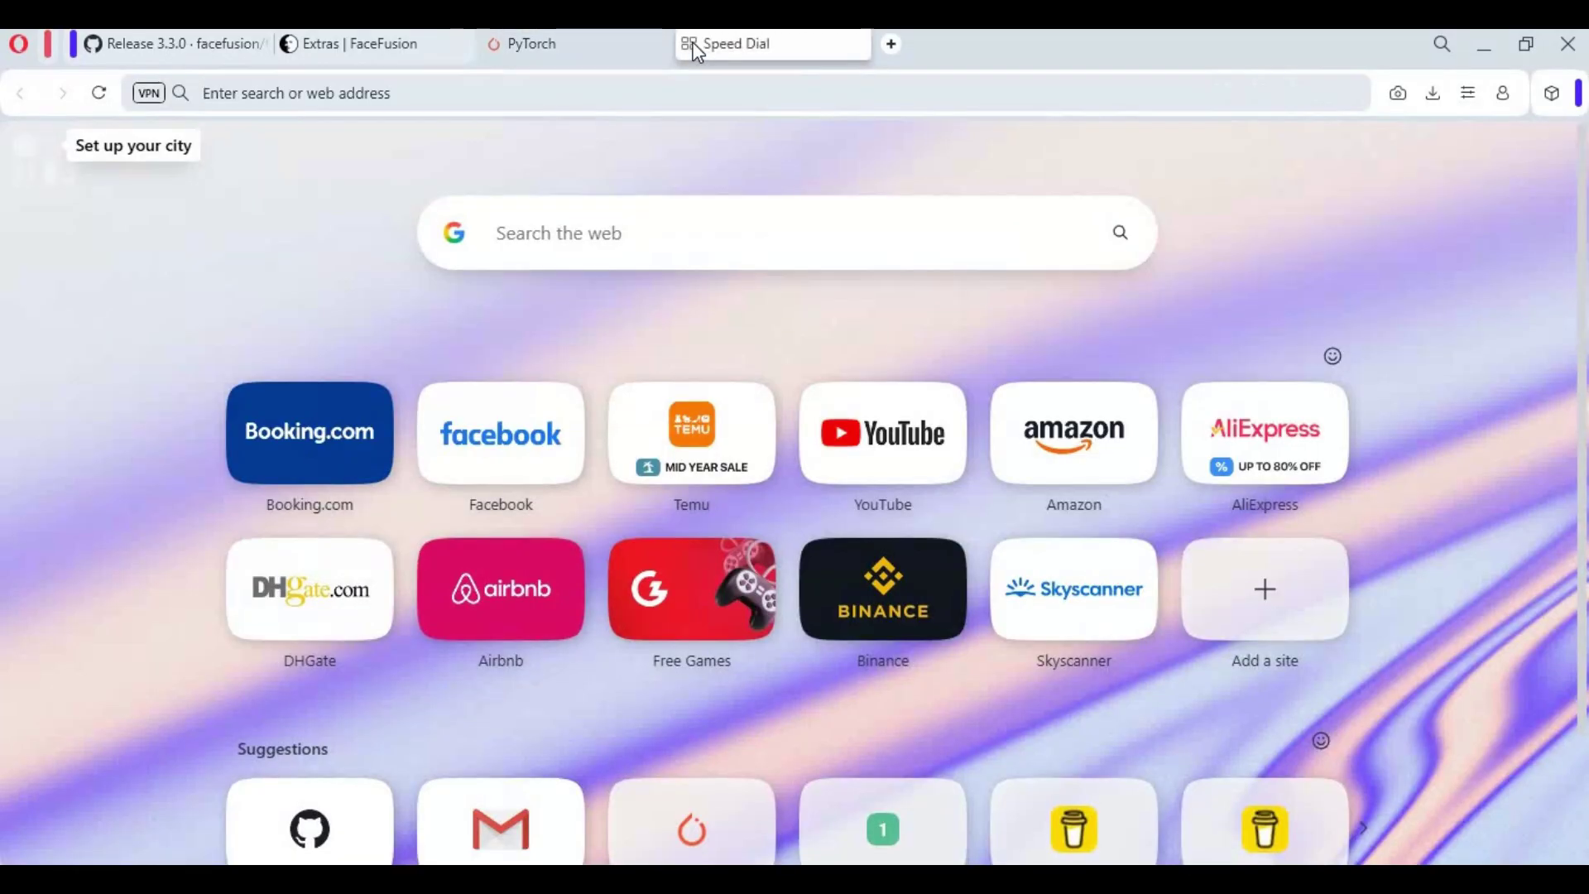
# Open the FaceFusion local address and load images.jpeg as the source face.
pyautogui.write('1')
pyautogui.press('Return')
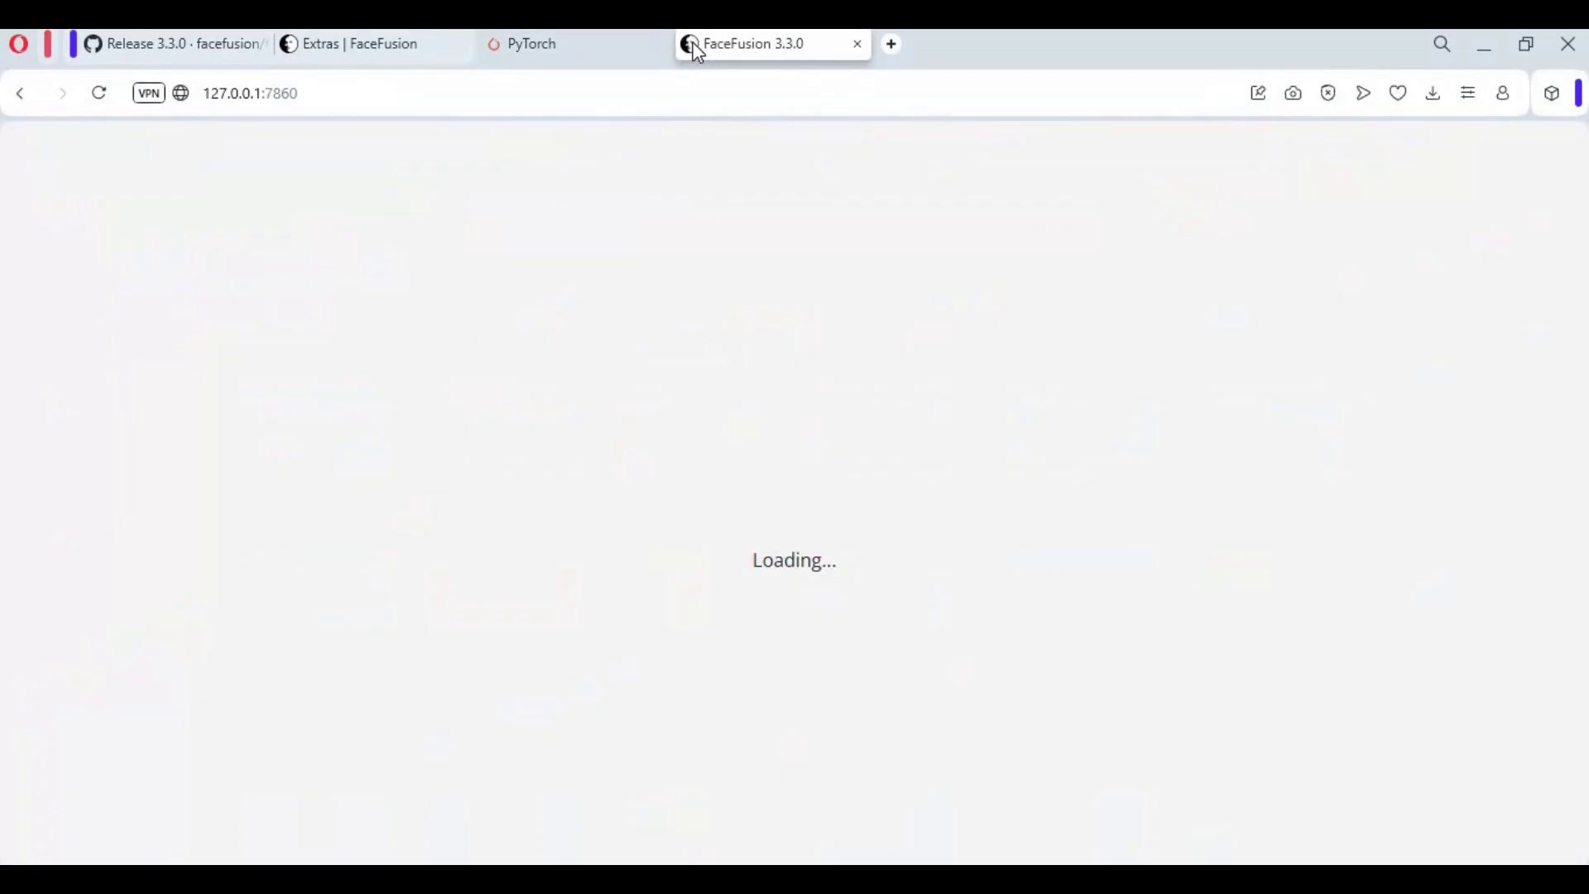
pyautogui.scroll(-12, 887, 490)
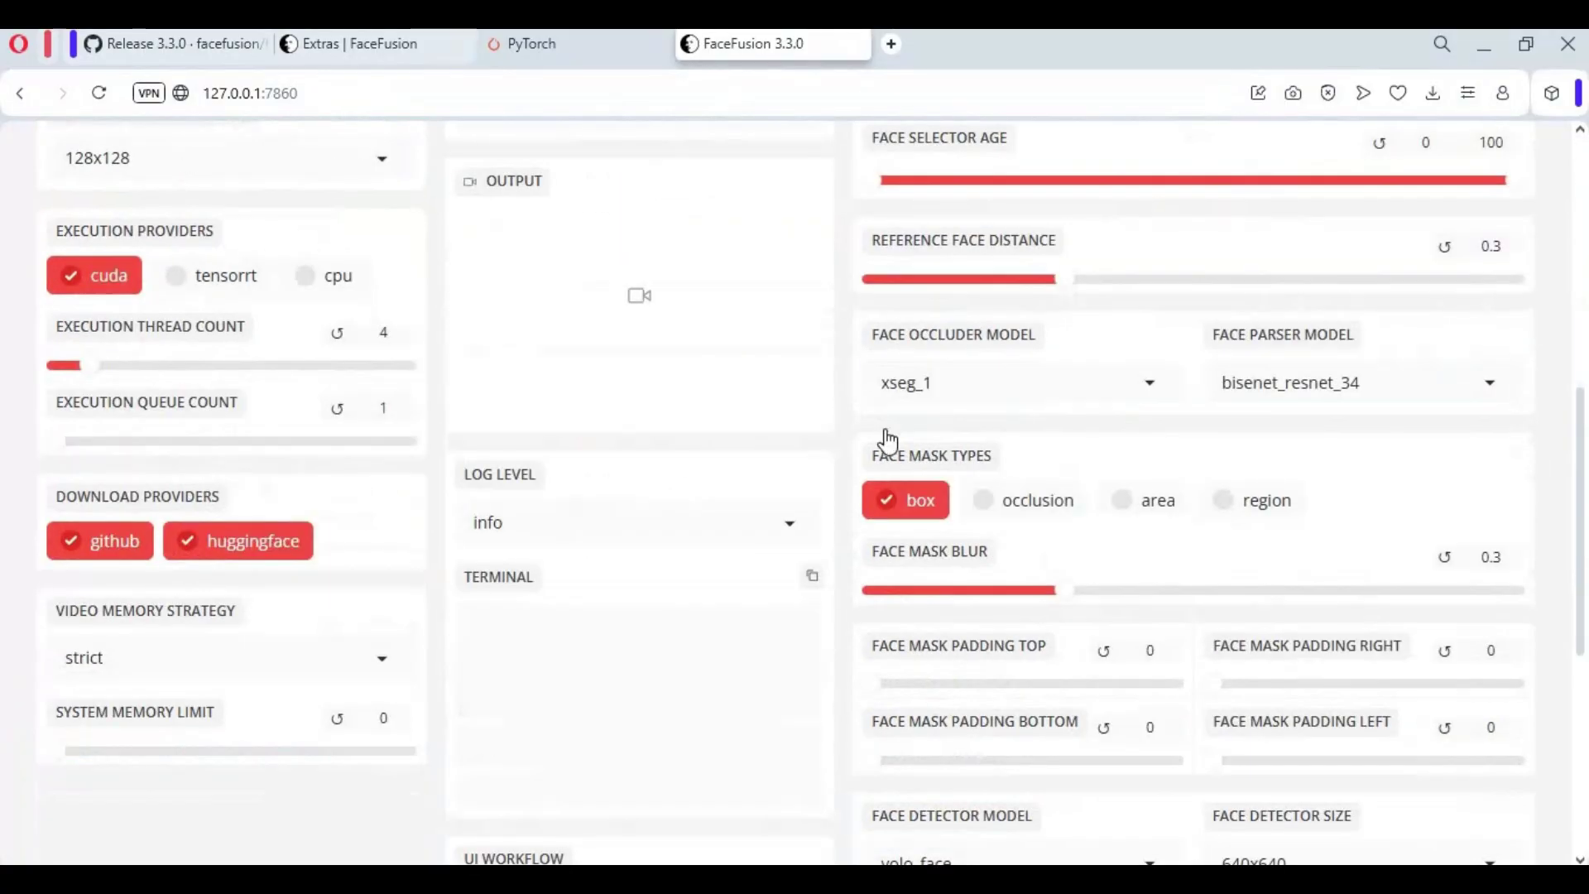
pyautogui.scroll(7, 890, 419)
pyautogui.scroll(6, 828, 426)
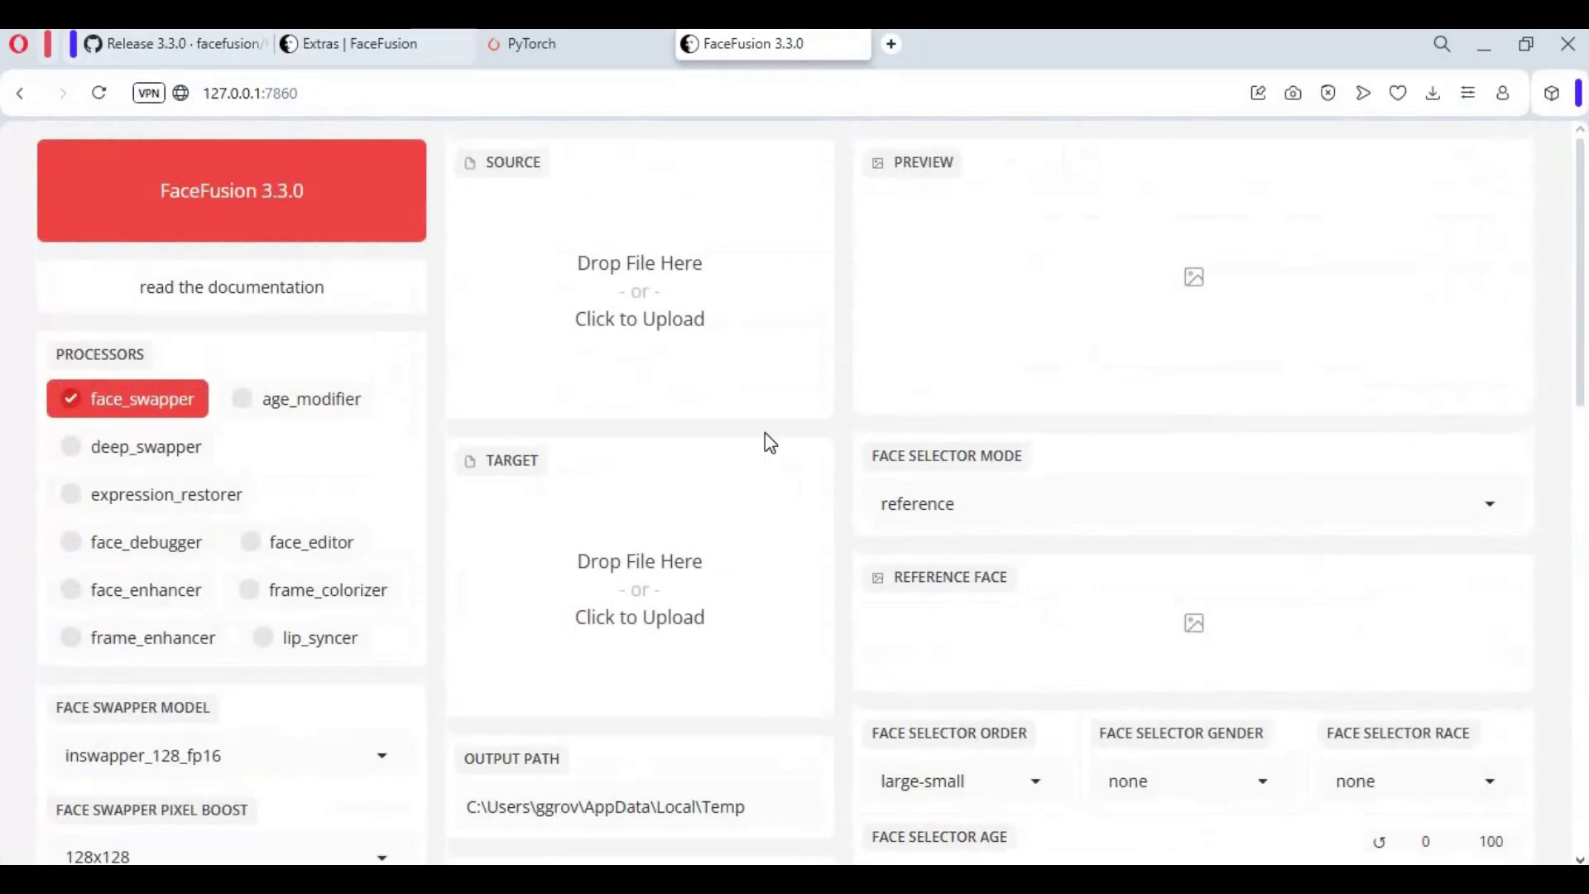
pyautogui.click(636, 331)
pyautogui.click(1223, 776)
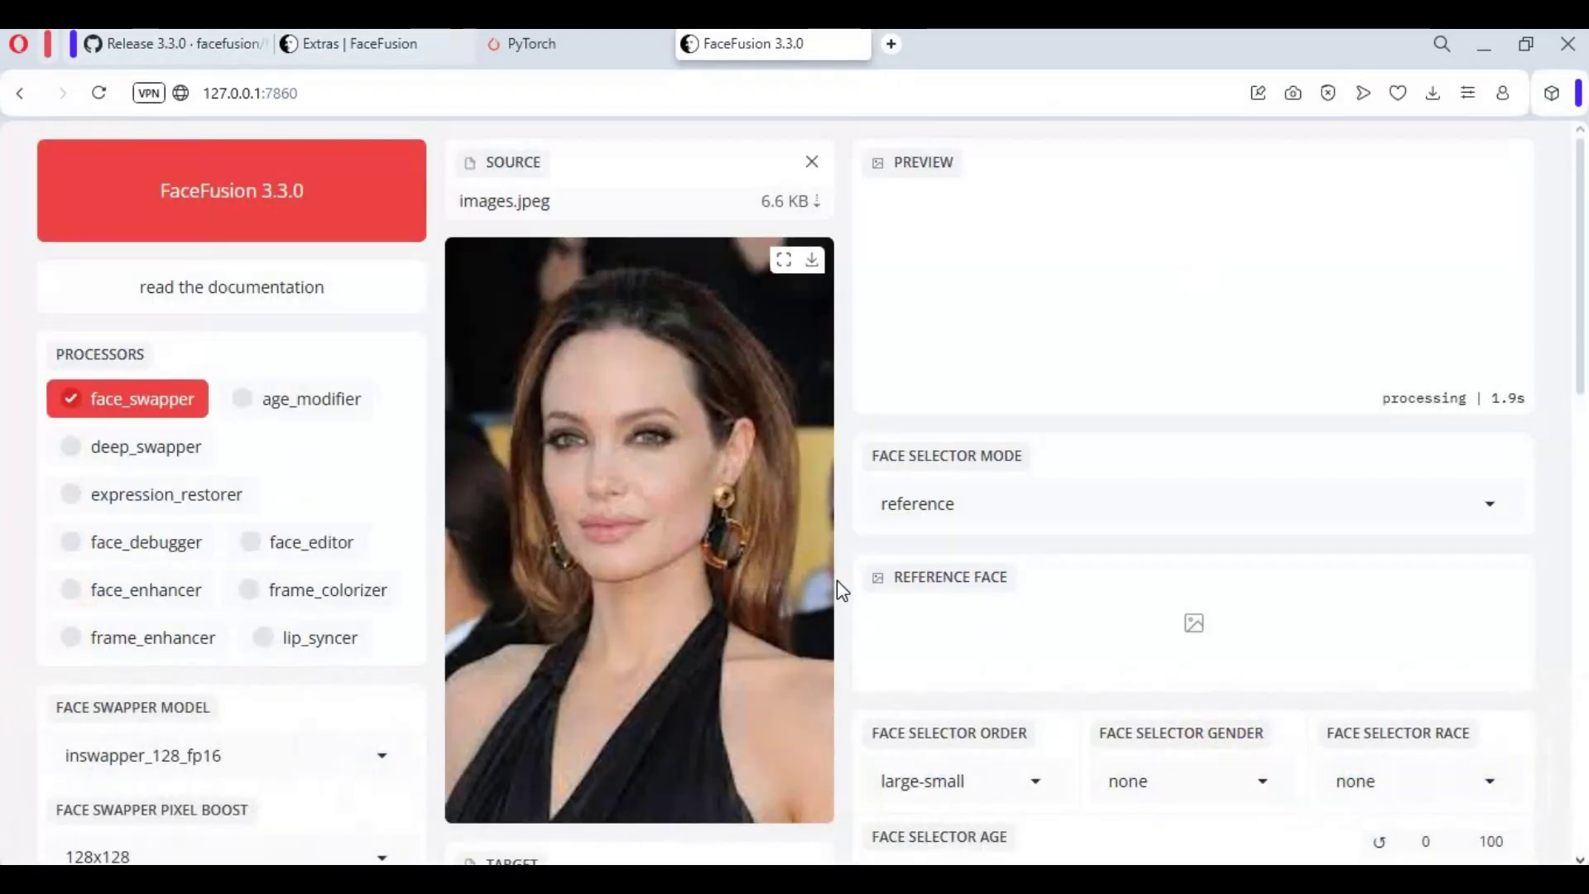
# Load image (8).png as the target image.
pyautogui.scroll(-6, 836, 579)
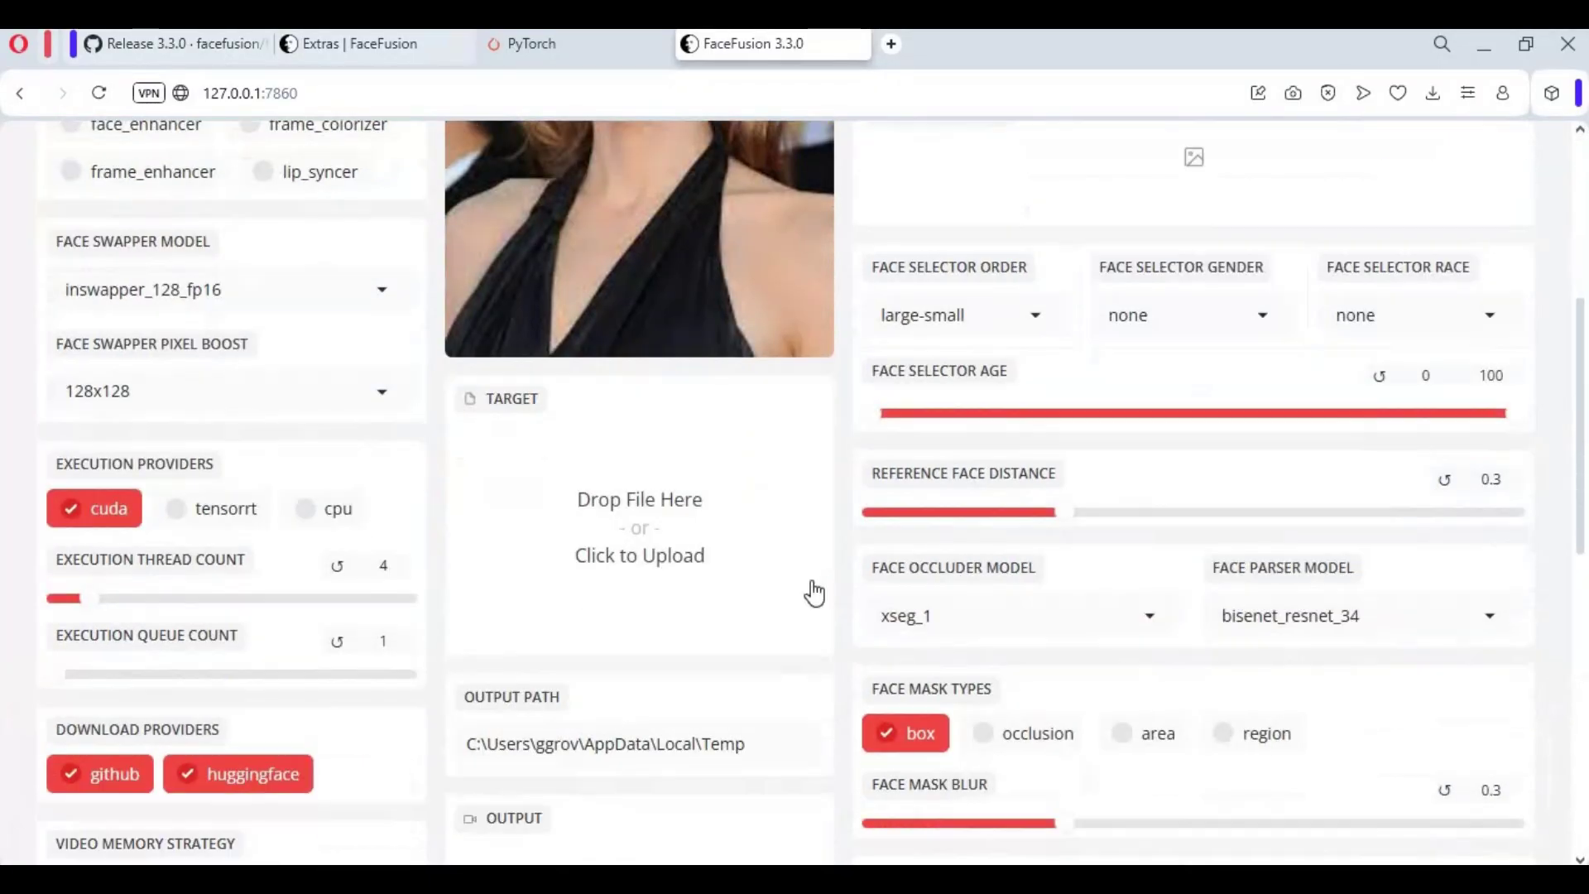
pyautogui.click(589, 535)
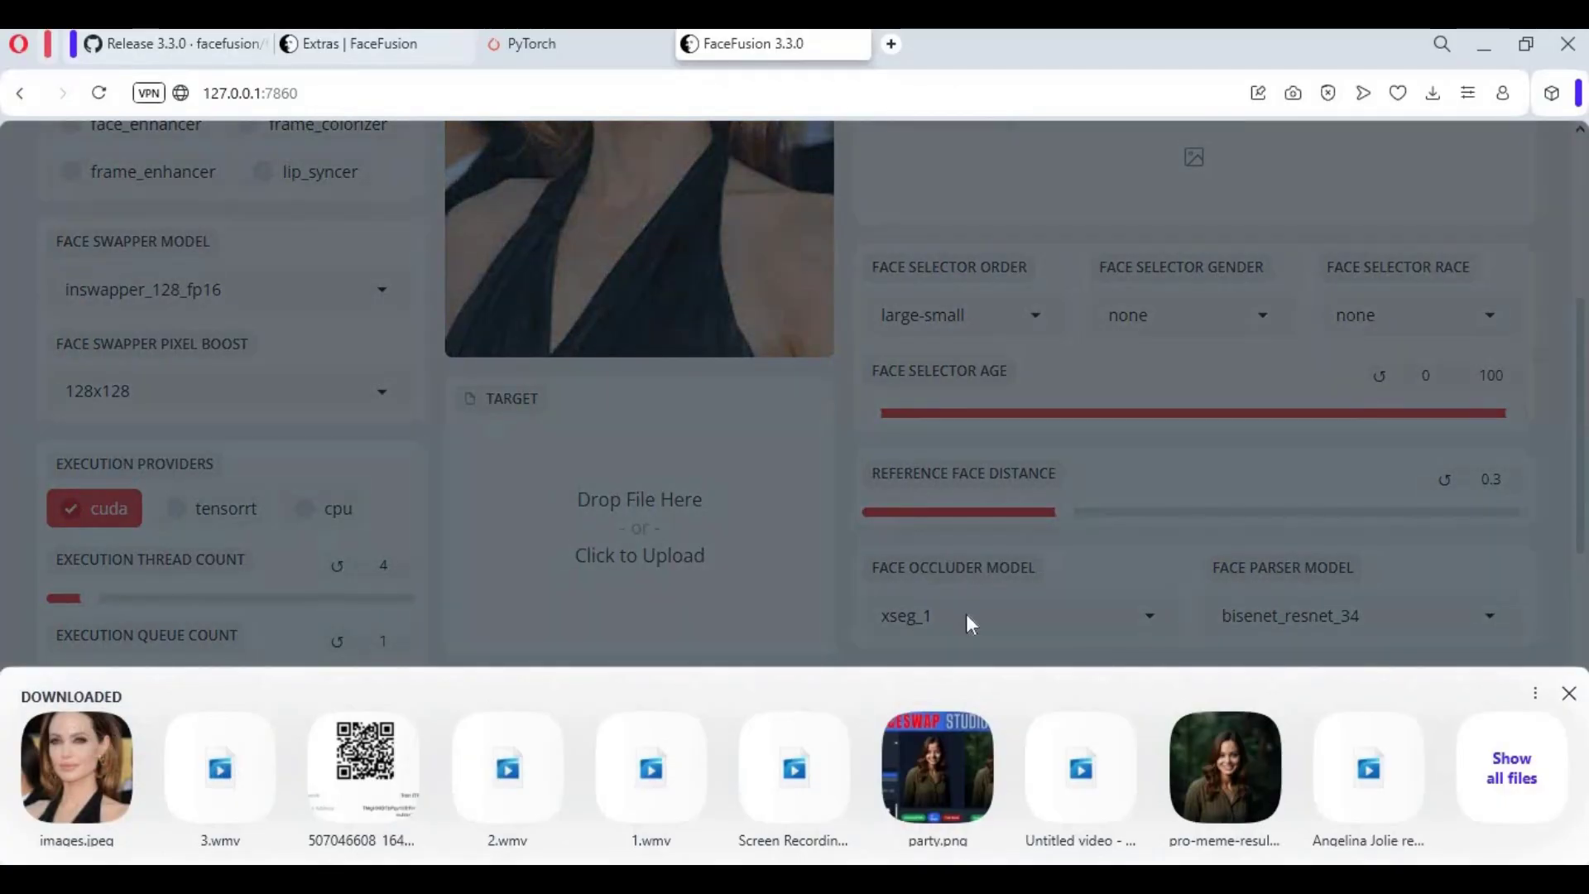
pyautogui.click(1511, 770)
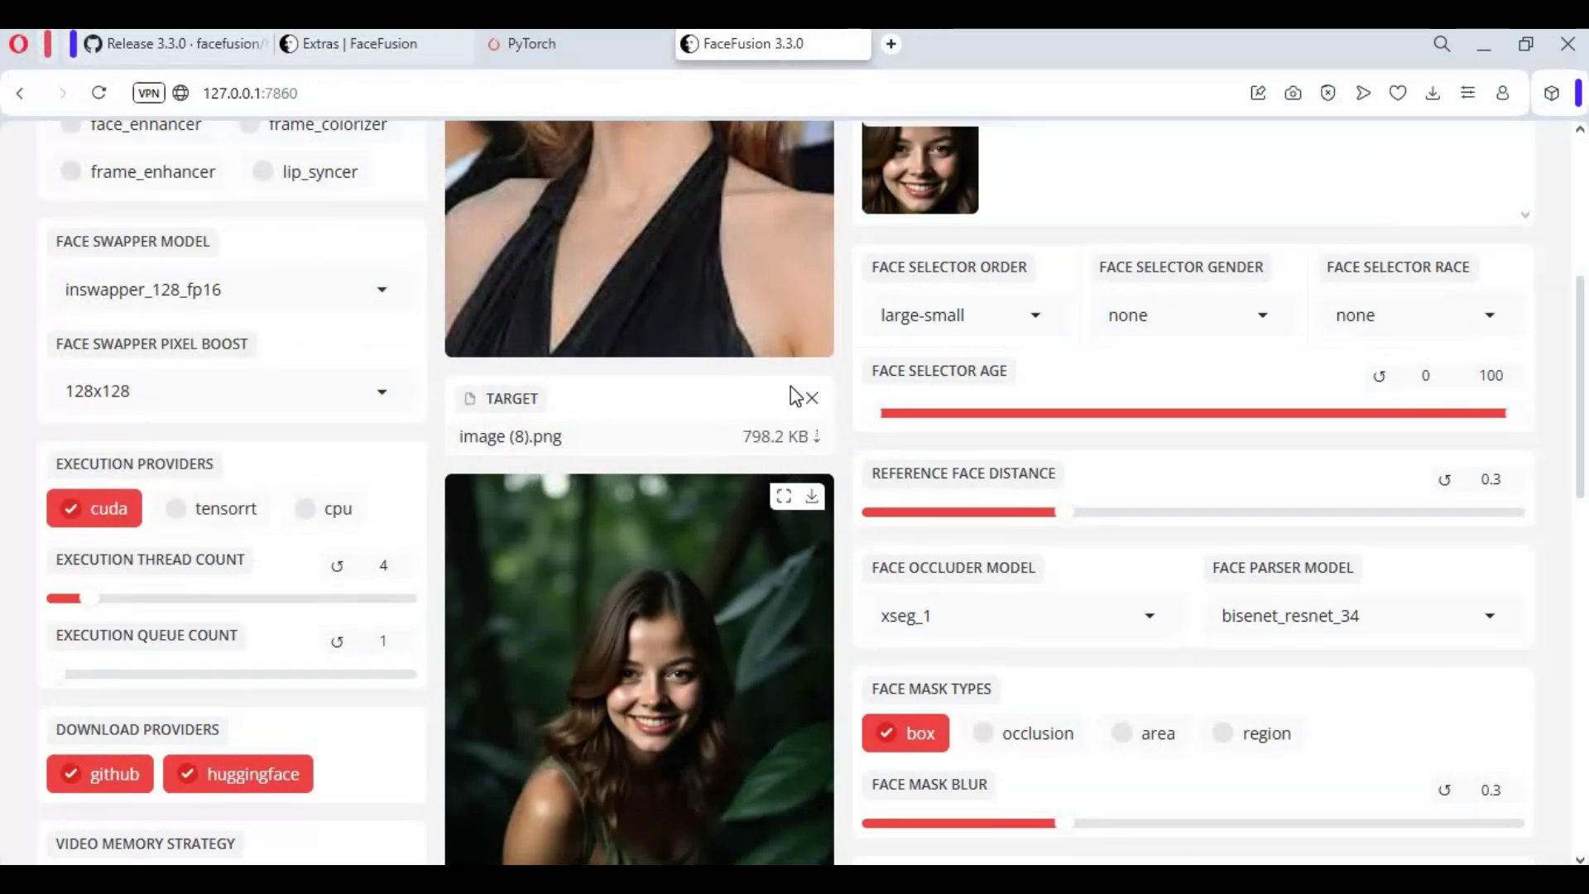
pyautogui.scroll(4, 794, 398)
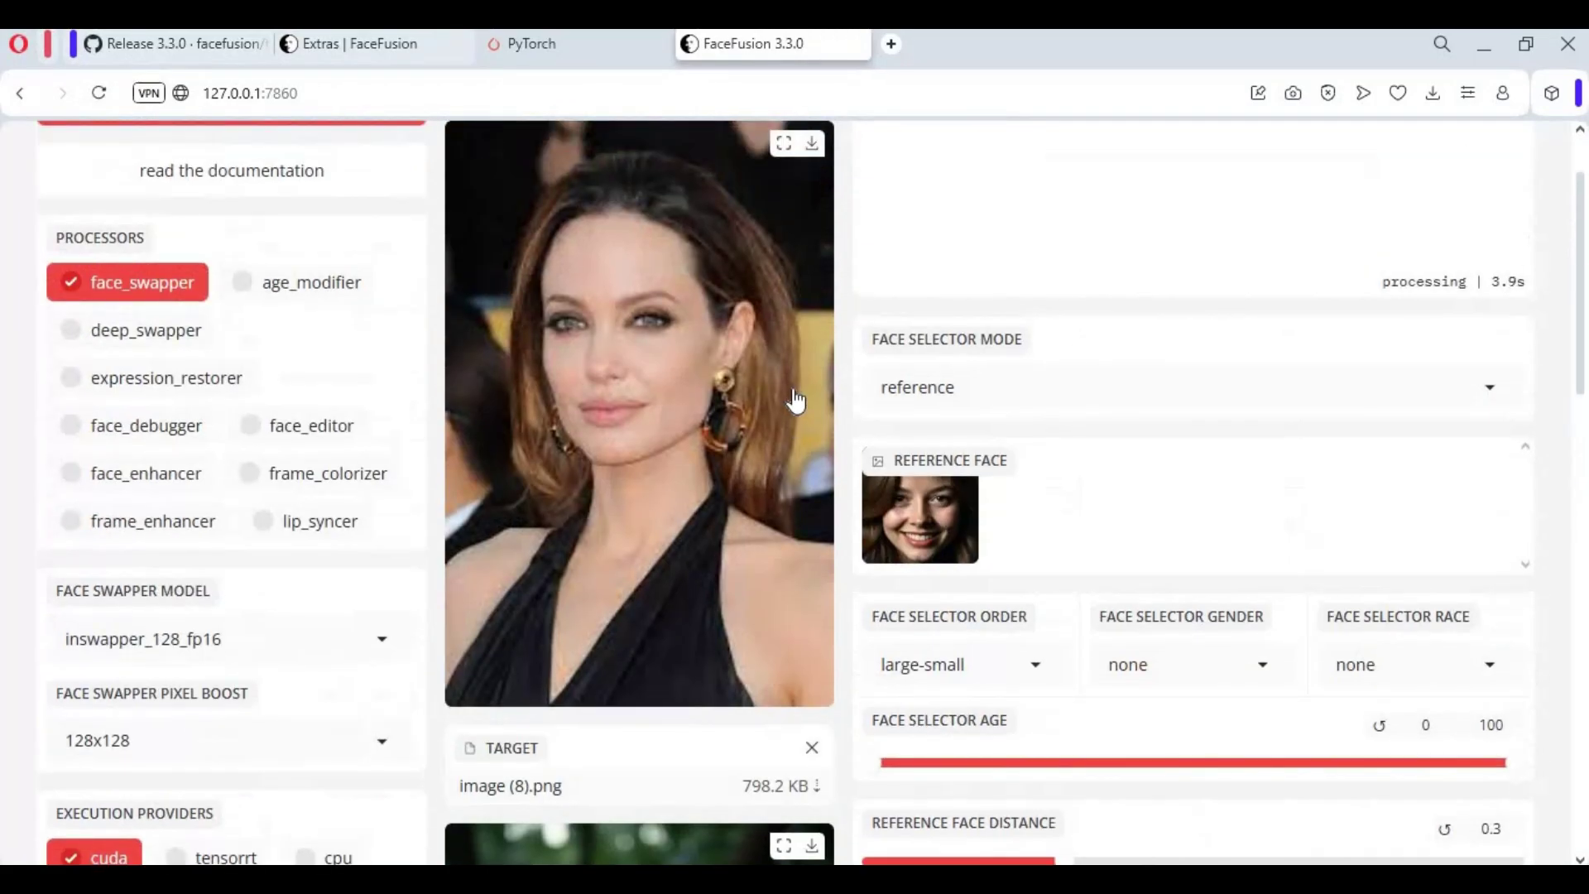
# Toggle the face_enhancer processor and set face swapper pixel boost to 768x768.
pyautogui.scroll(-7, 792, 393)
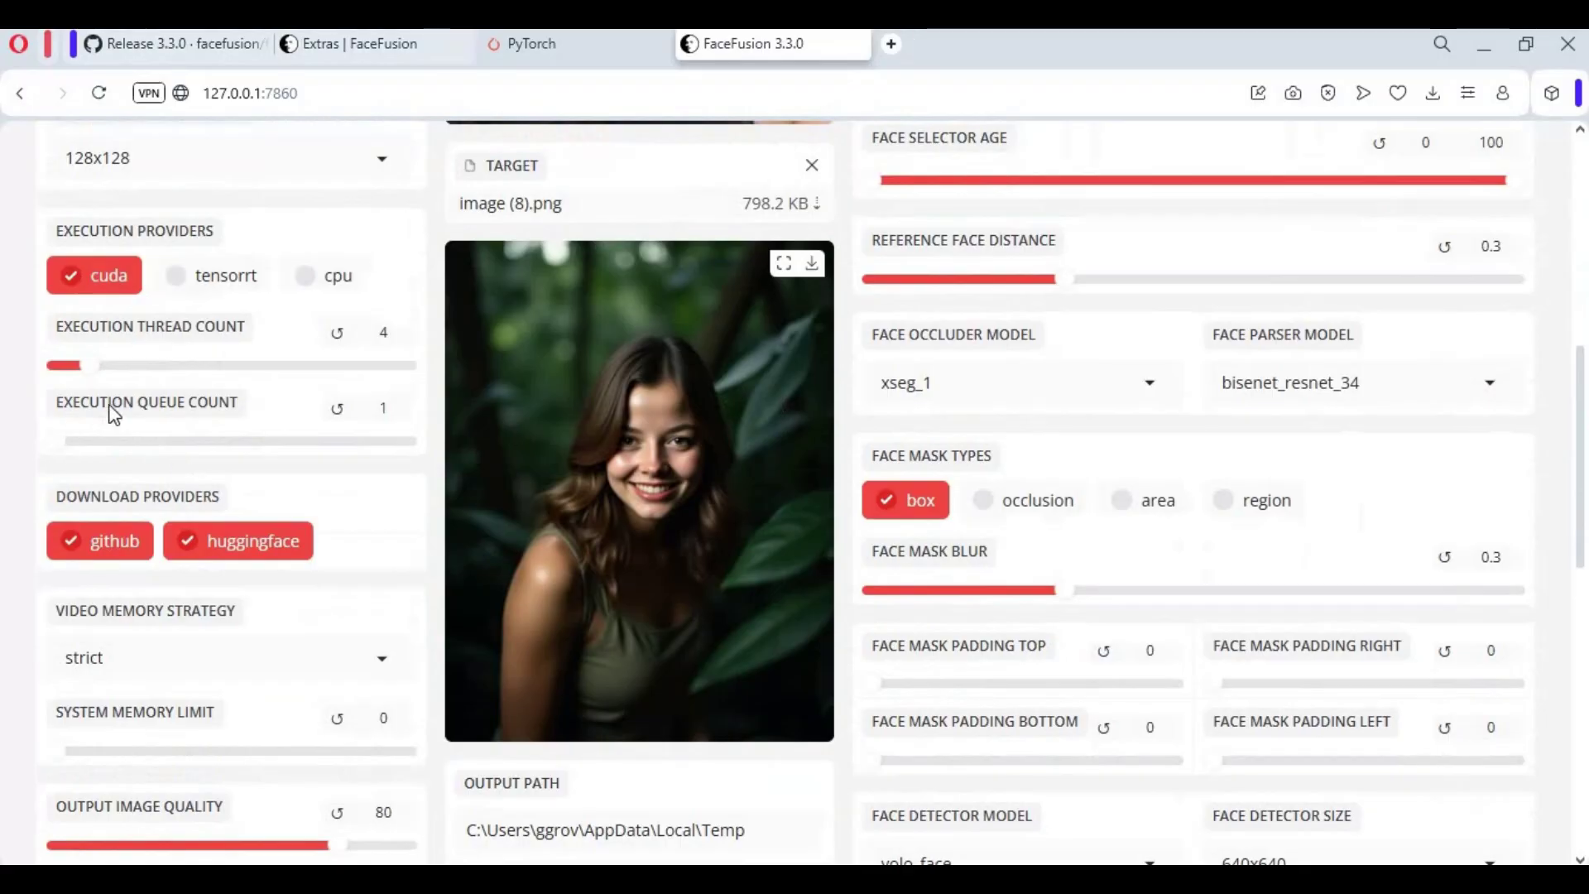
pyautogui.scroll(4, 111, 406)
pyautogui.scroll(1, 114, 403)
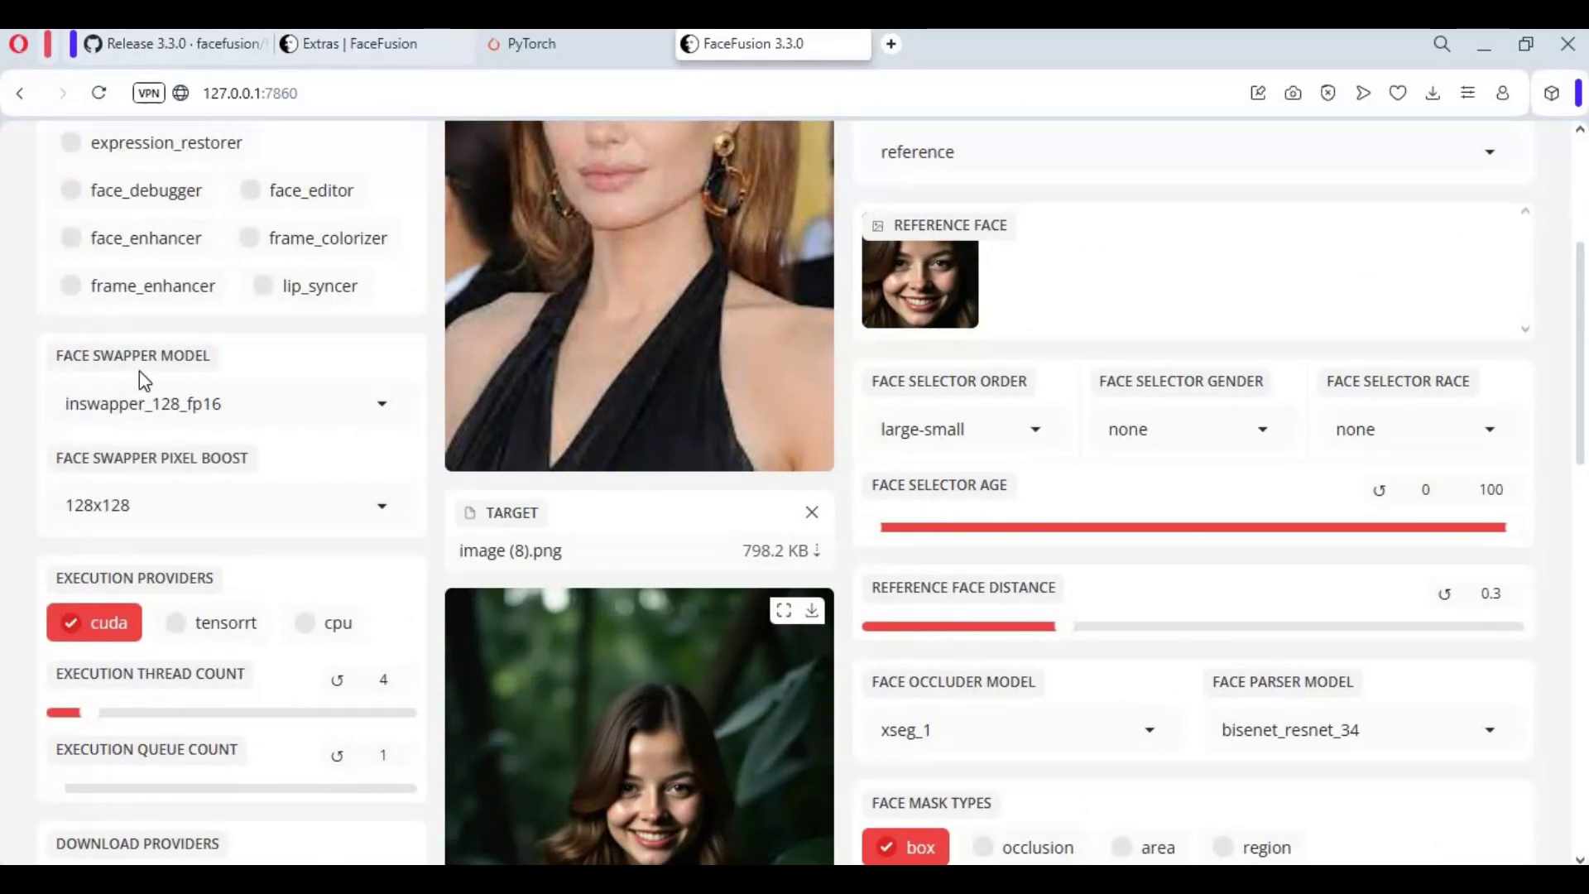
pyautogui.click(120, 245)
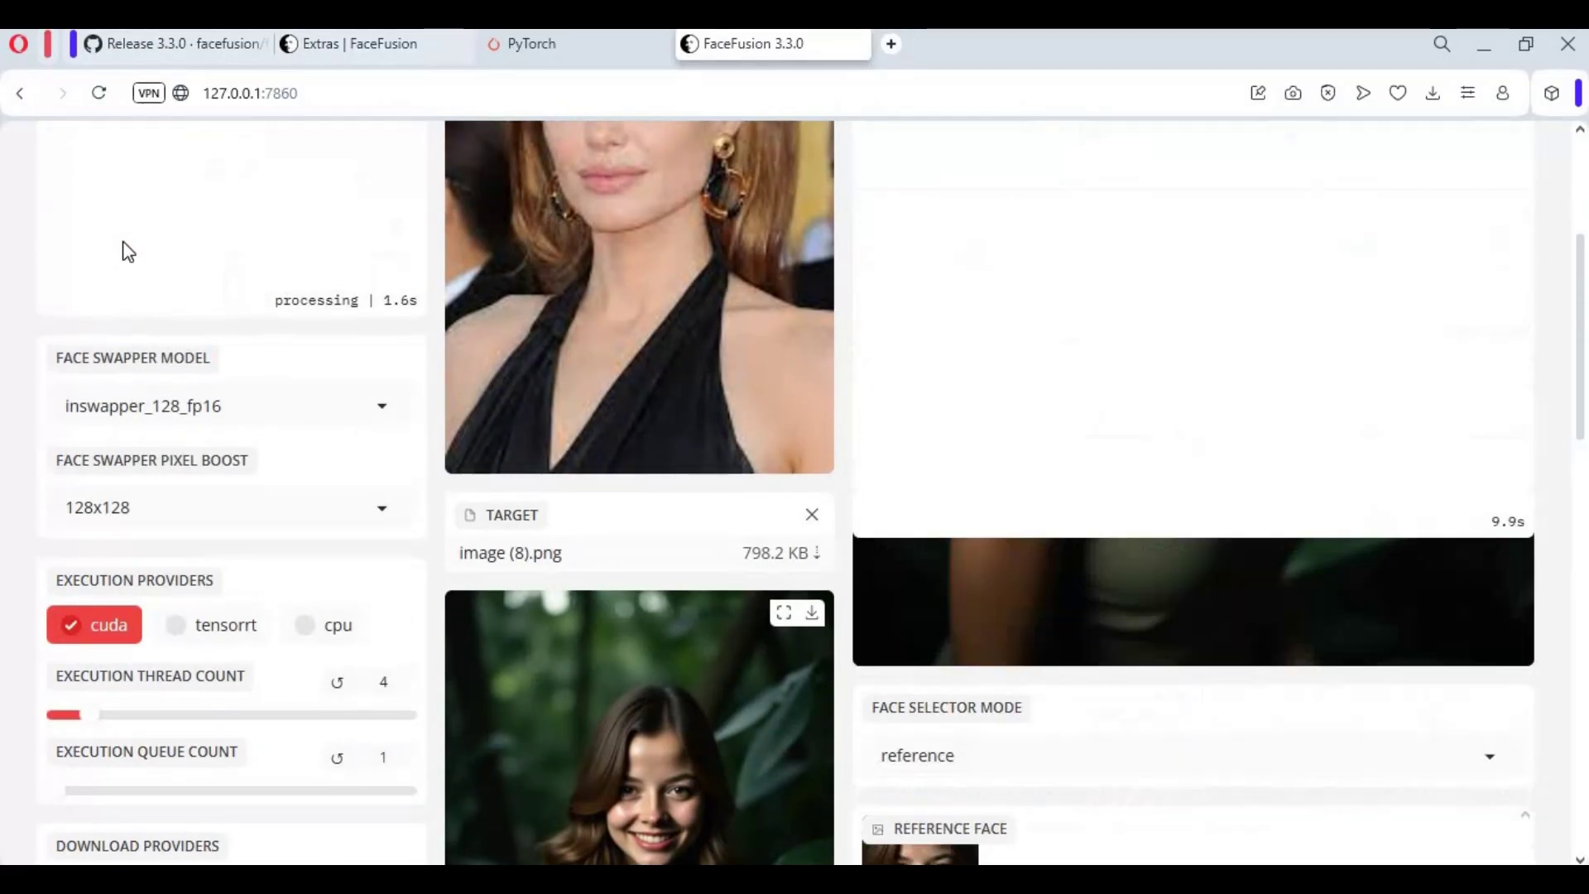
pyautogui.click(198, 511)
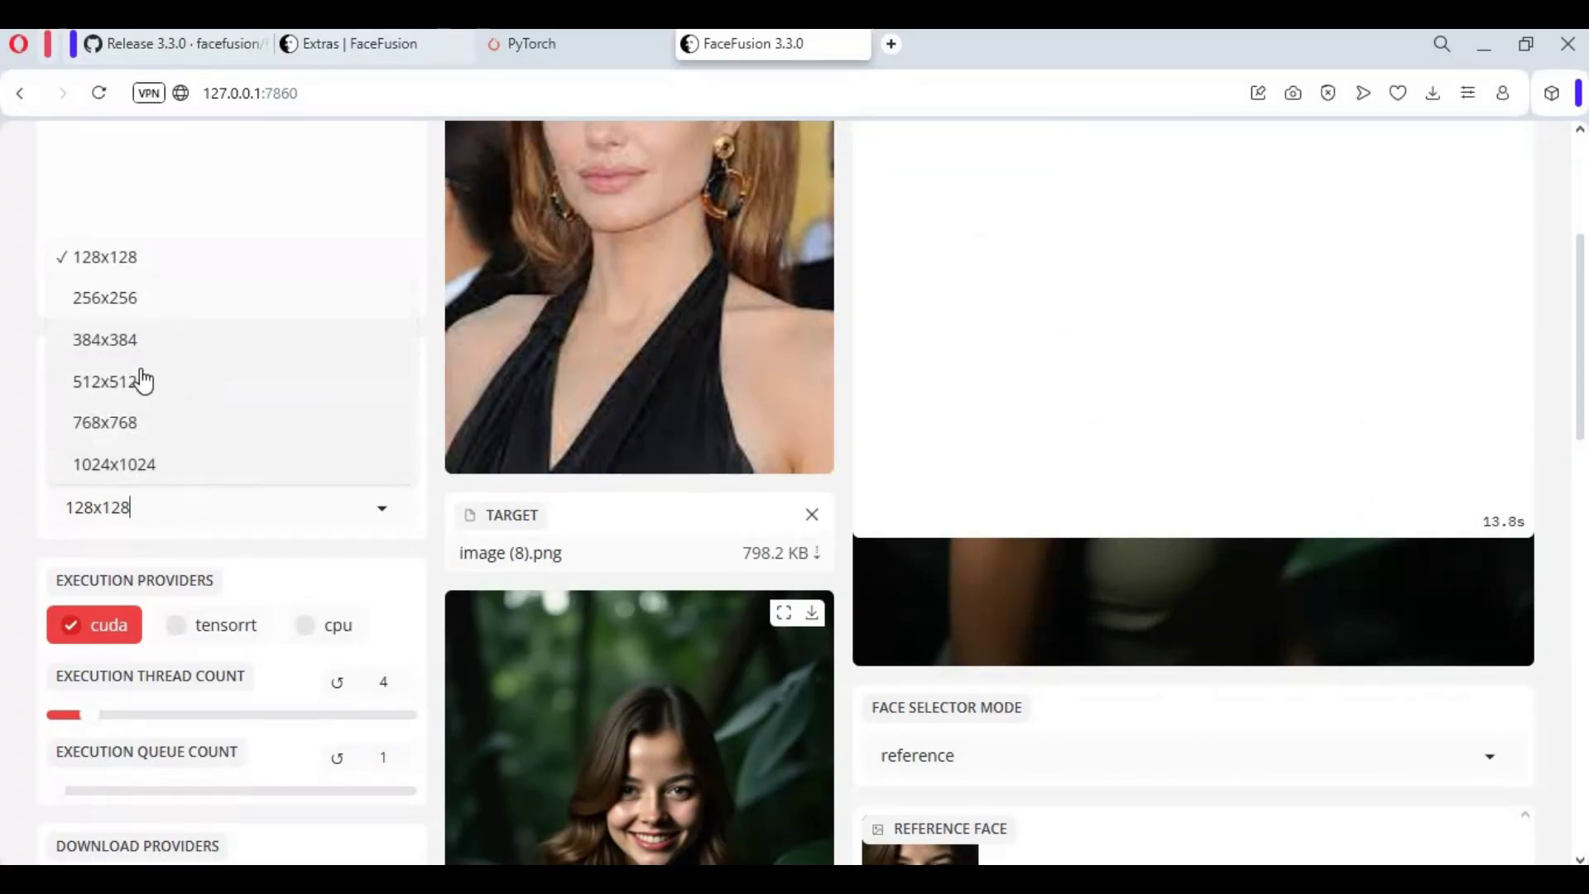
pyautogui.click(123, 421)
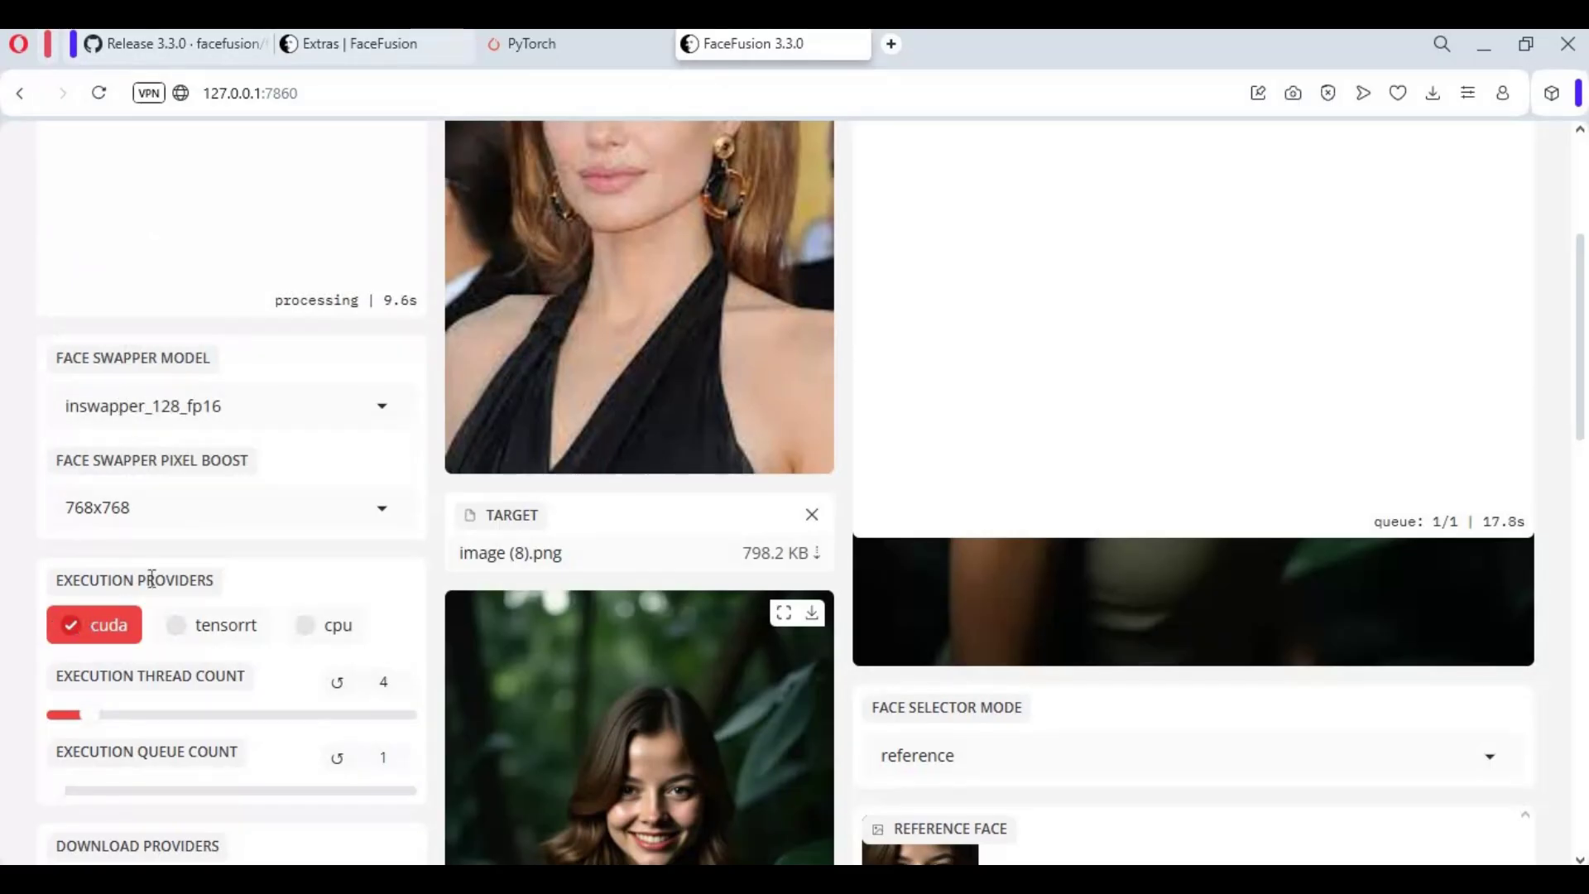
# Keep xseg_1 as the face occluder model and try adding occlusion to the mask types.
pyautogui.scroll(-4, 153, 586)
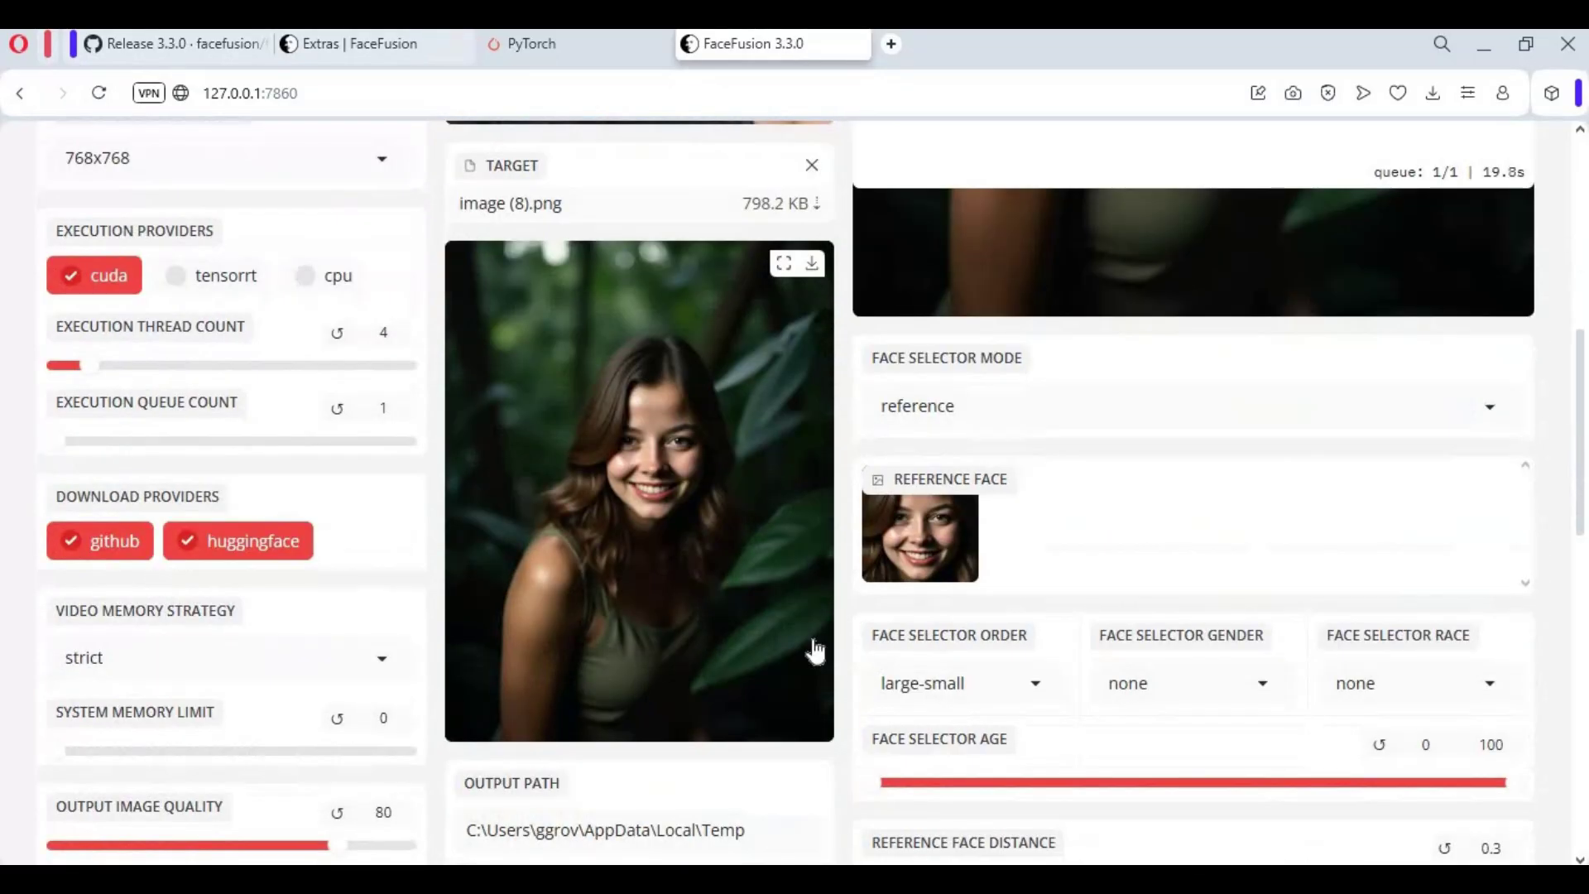
pyautogui.scroll(-6, 920, 639)
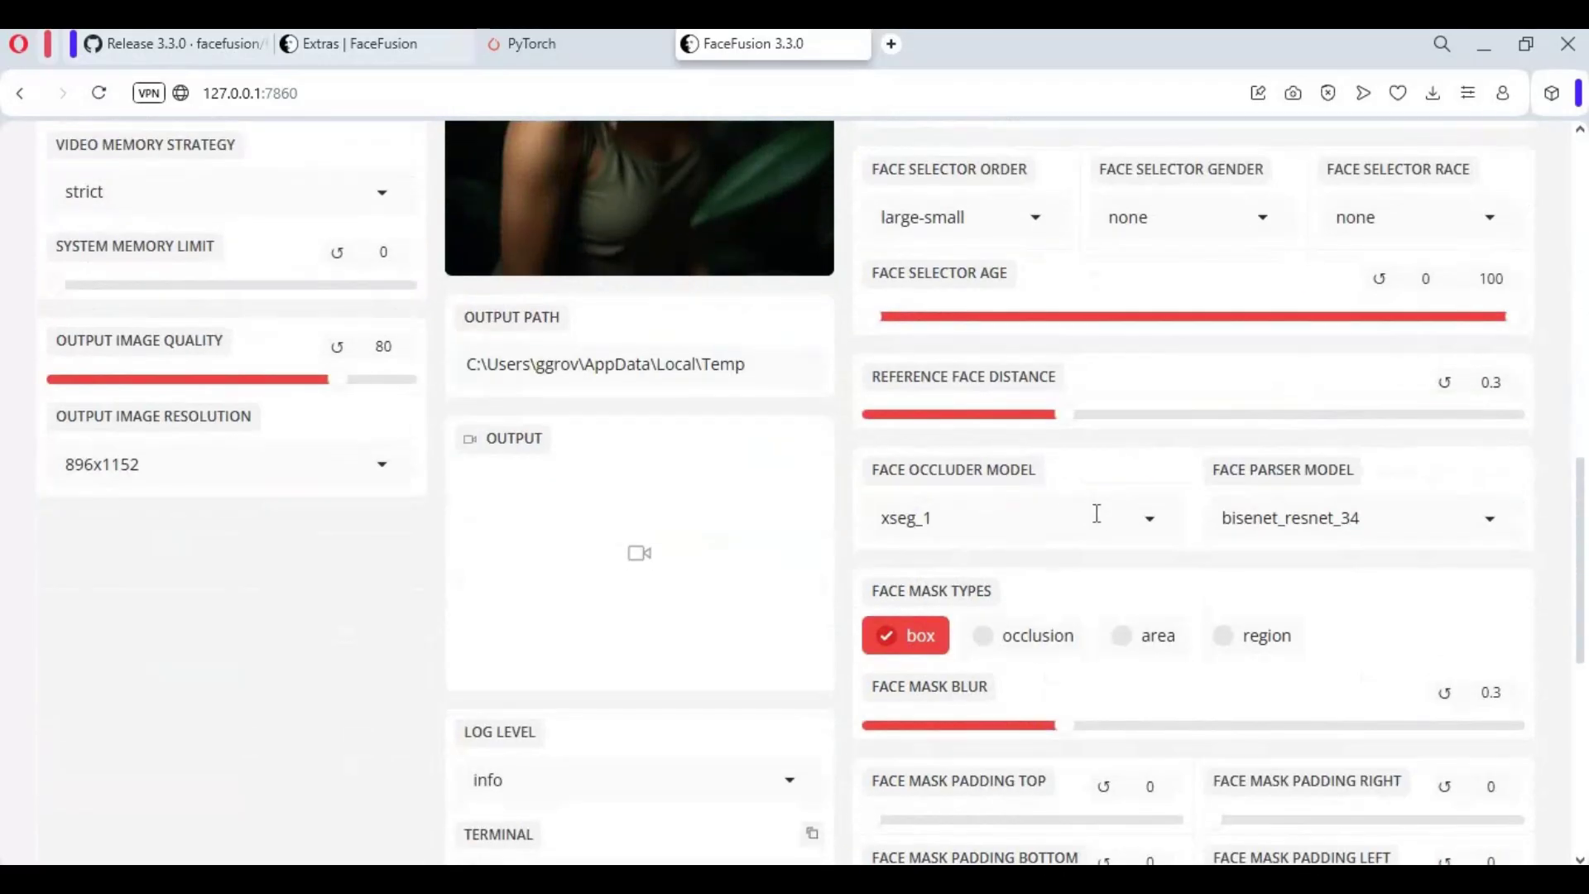
pyautogui.click(1099, 521)
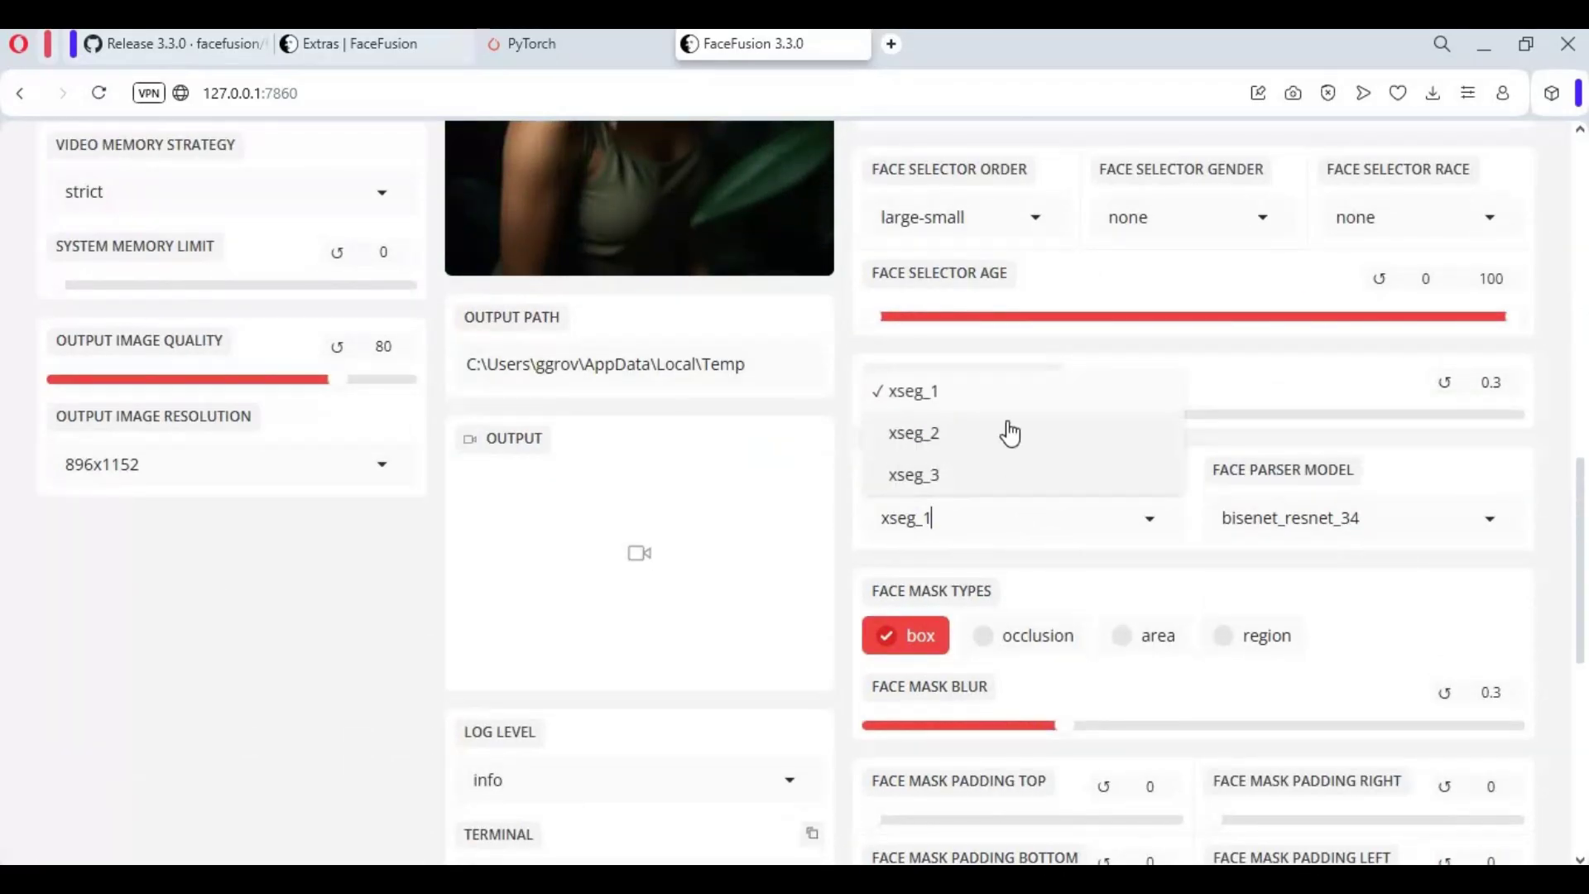
pyautogui.click(1409, 549)
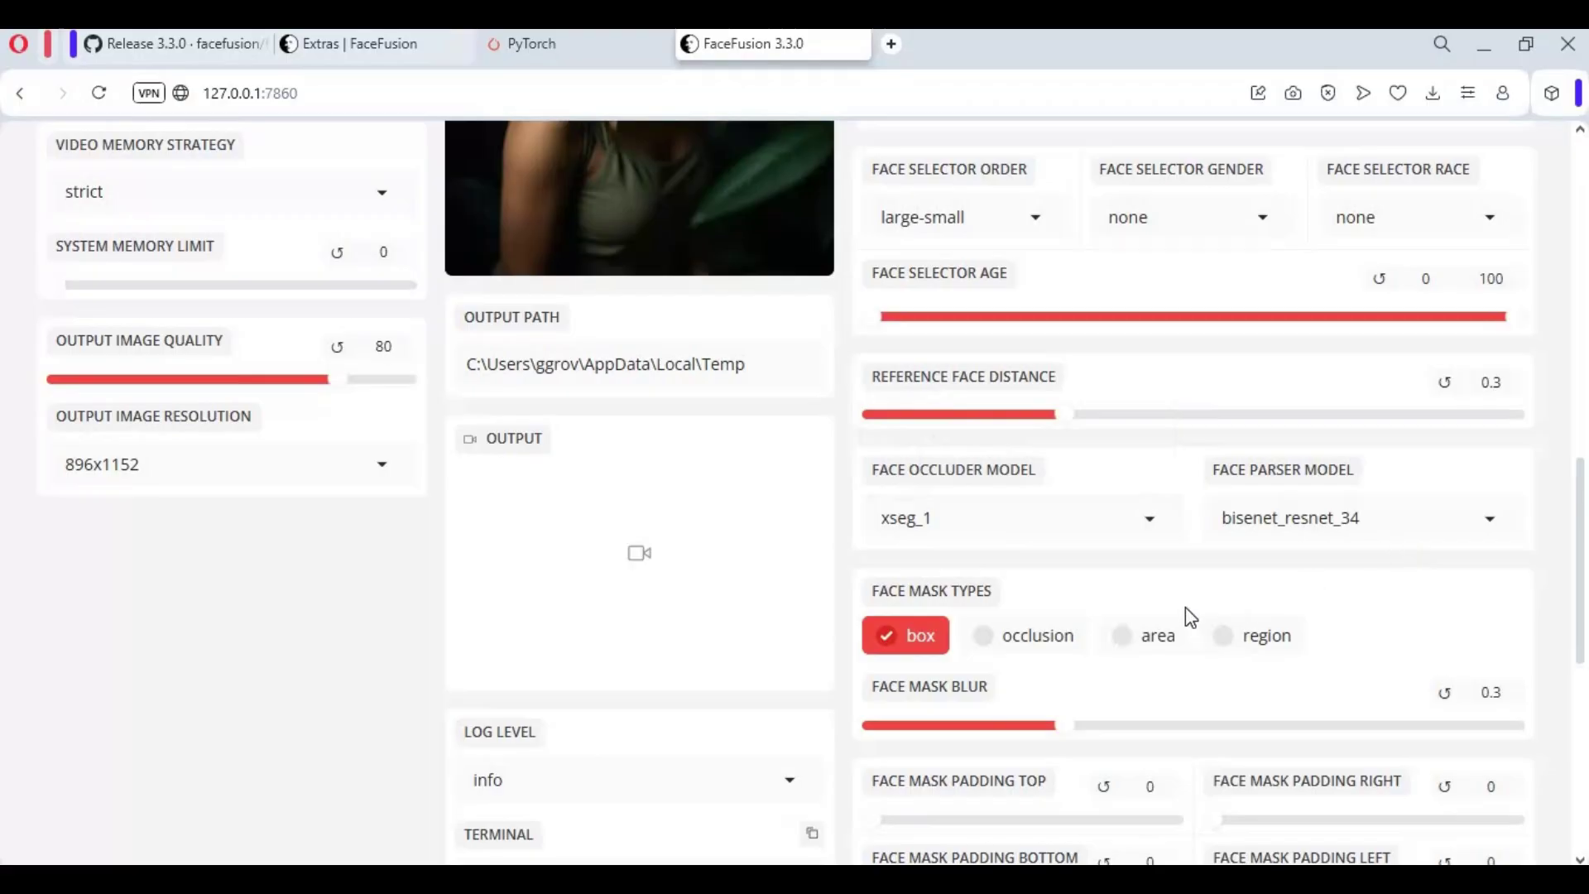
pyautogui.click(995, 644)
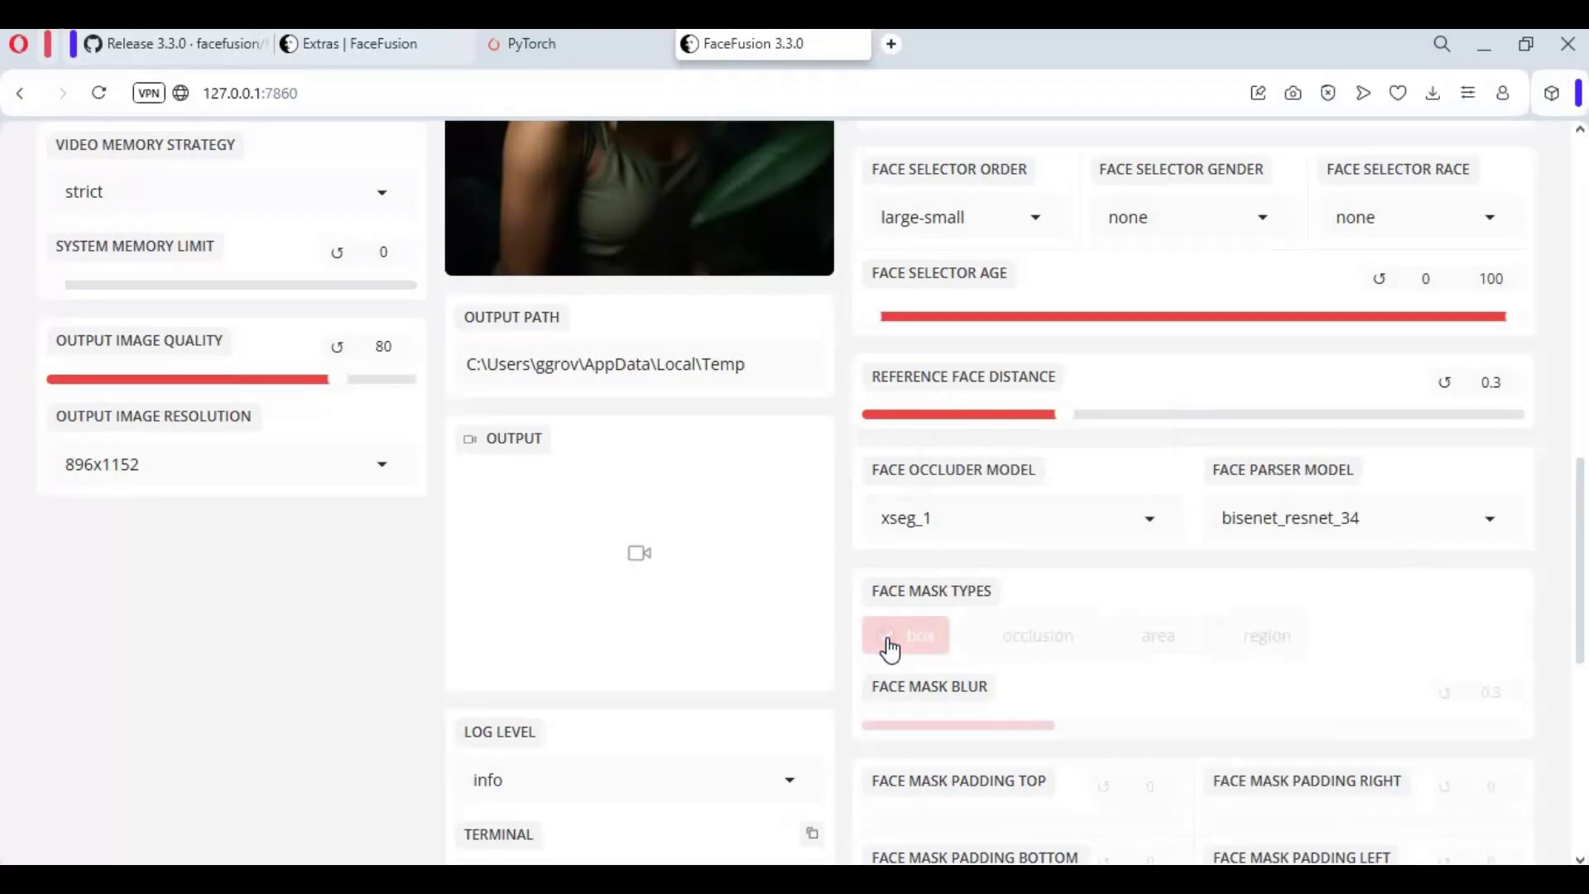
pyautogui.scroll(-8, 1158, 674)
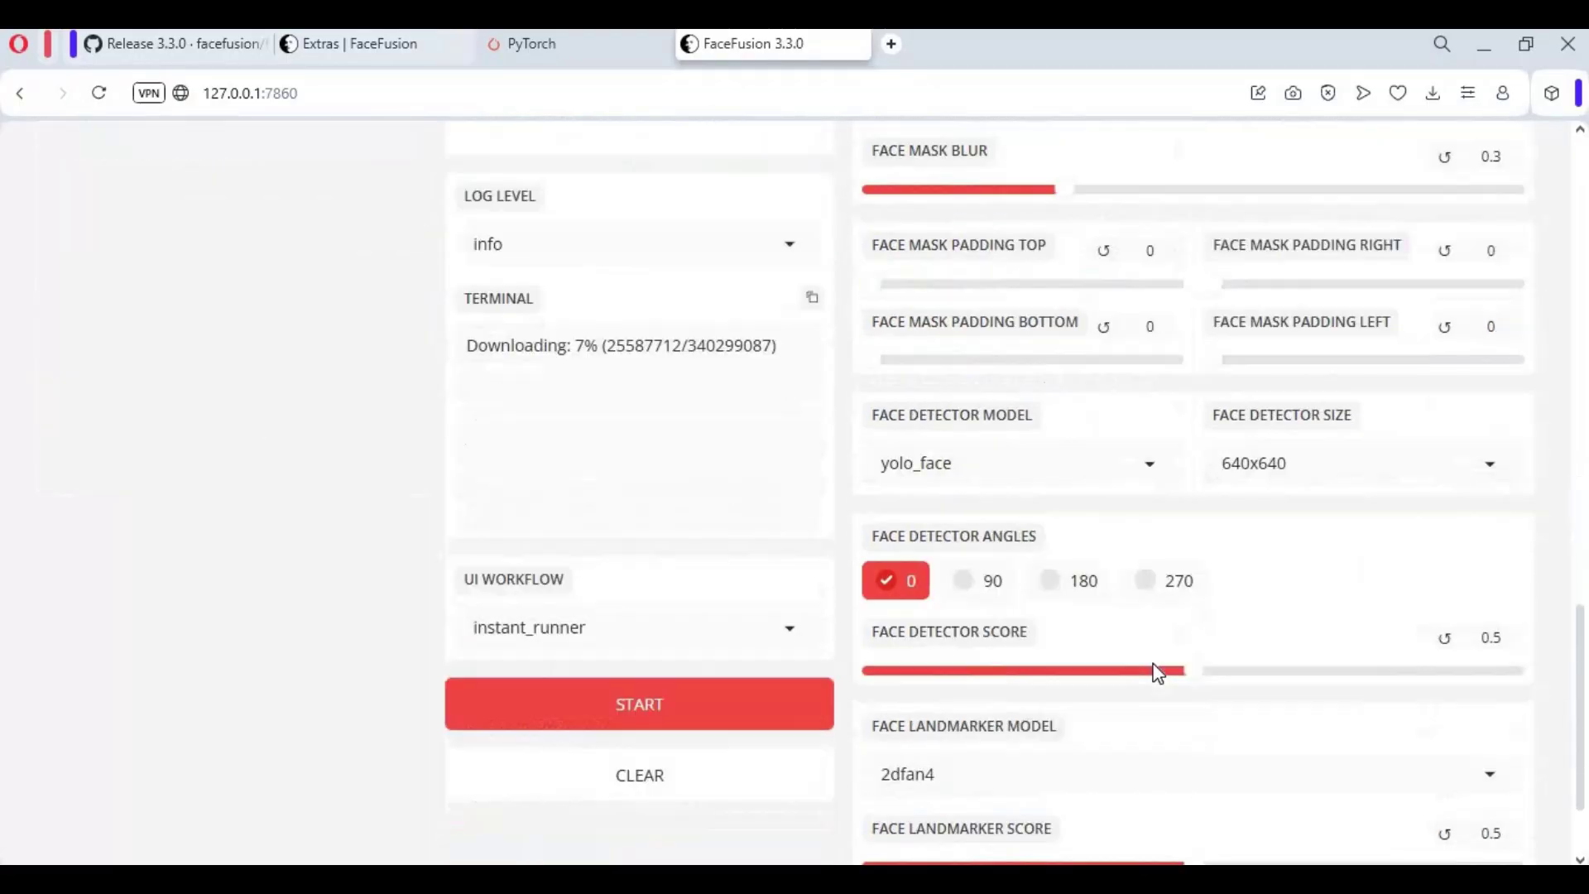
# Start the face swap and view the finished 896x1152 result in the Output panel.
pyautogui.click(702, 578)
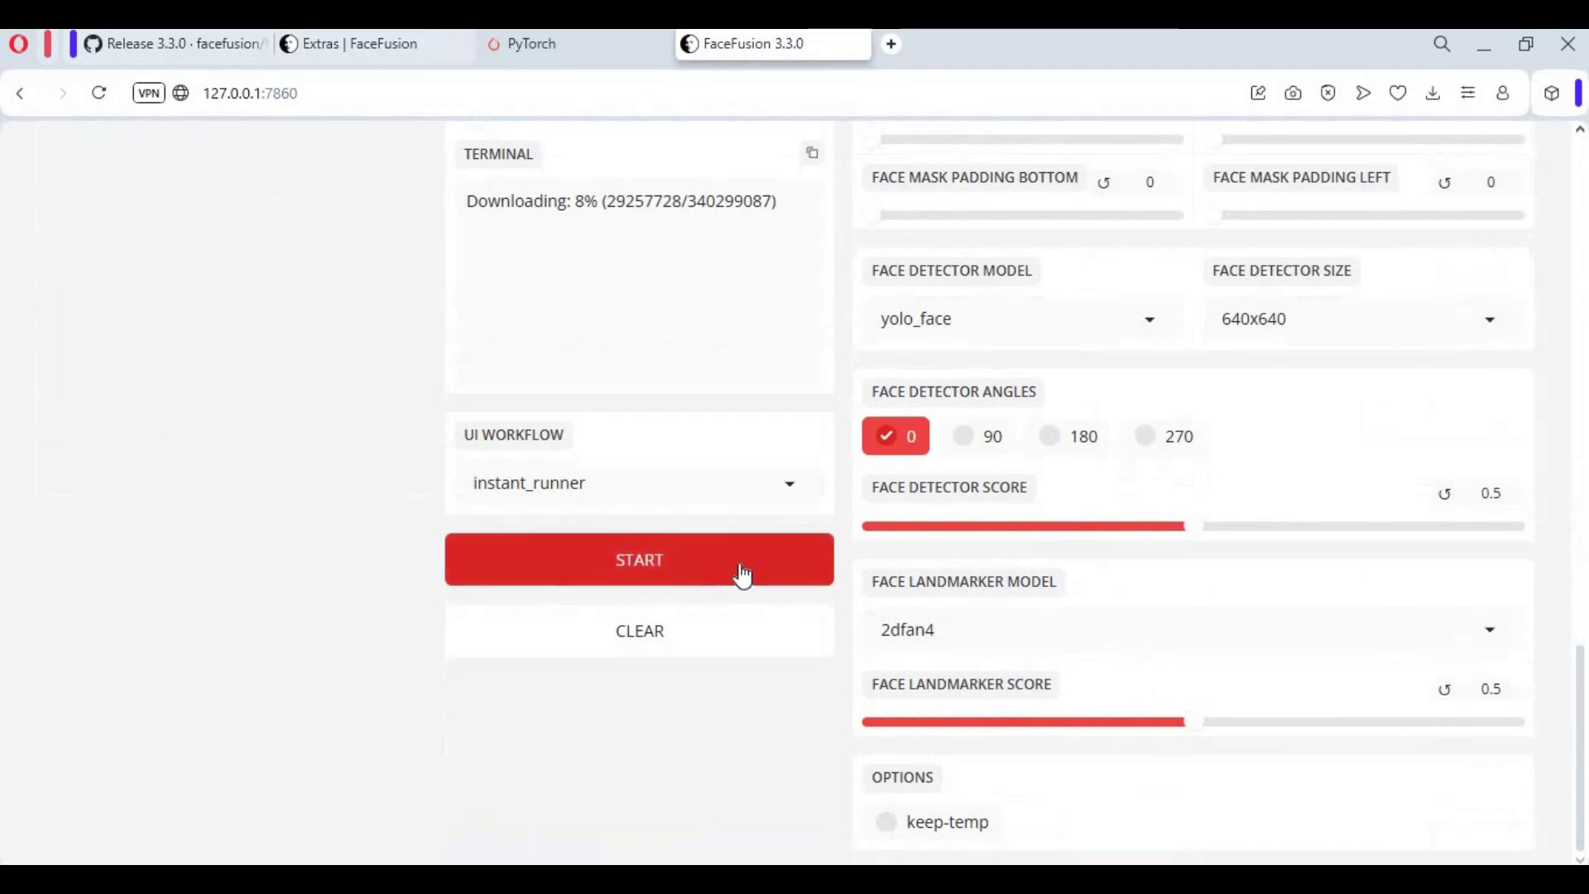
pyautogui.scroll(3, 738, 562)
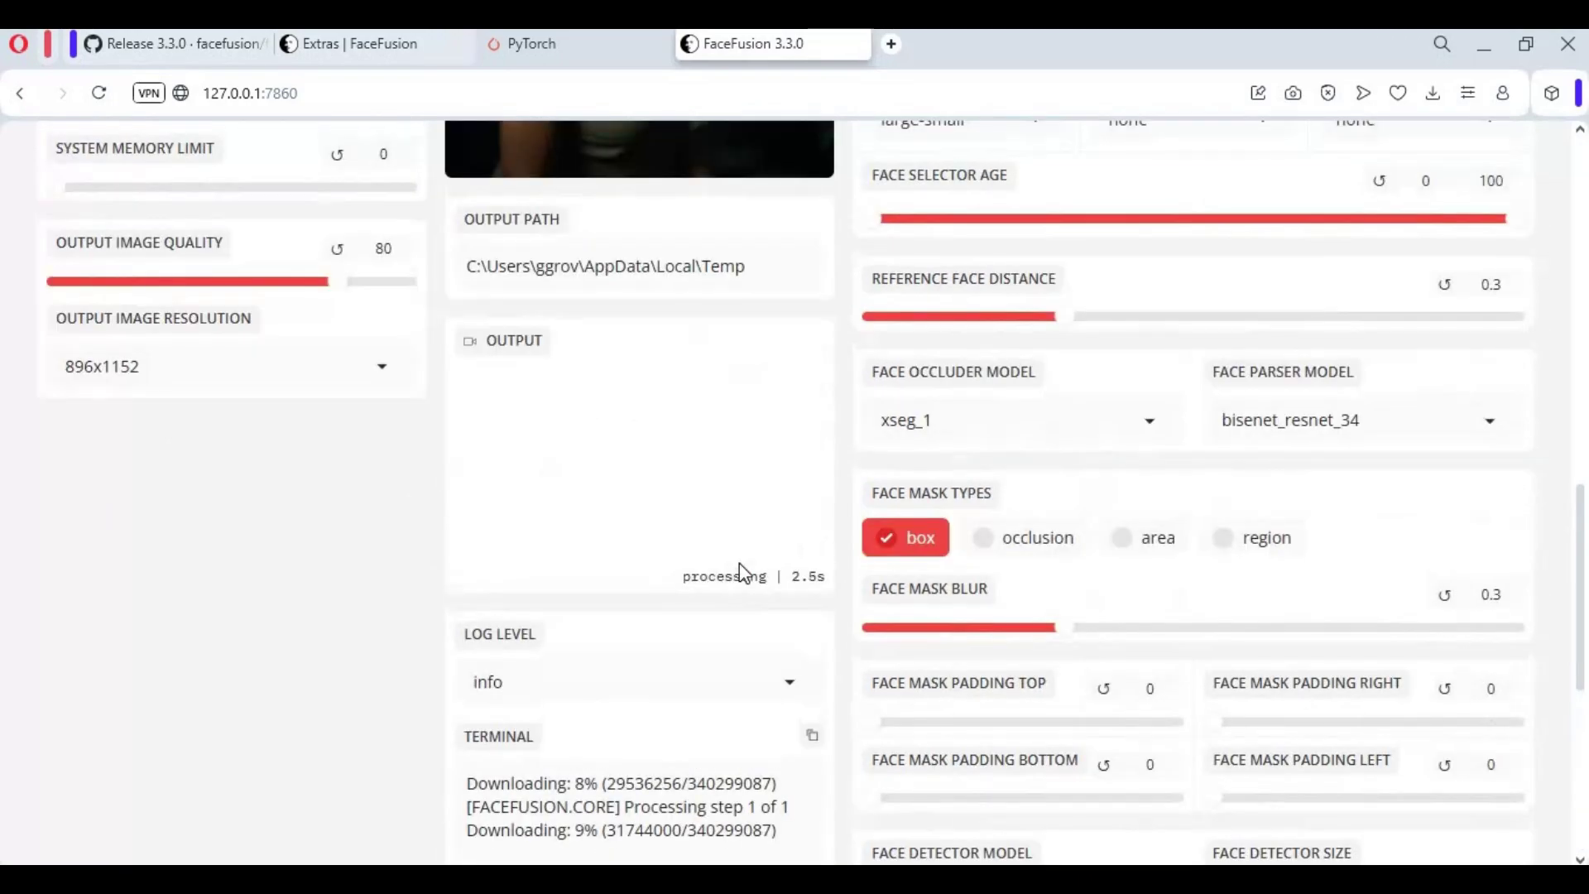
pyautogui.scroll(-2, 740, 565)
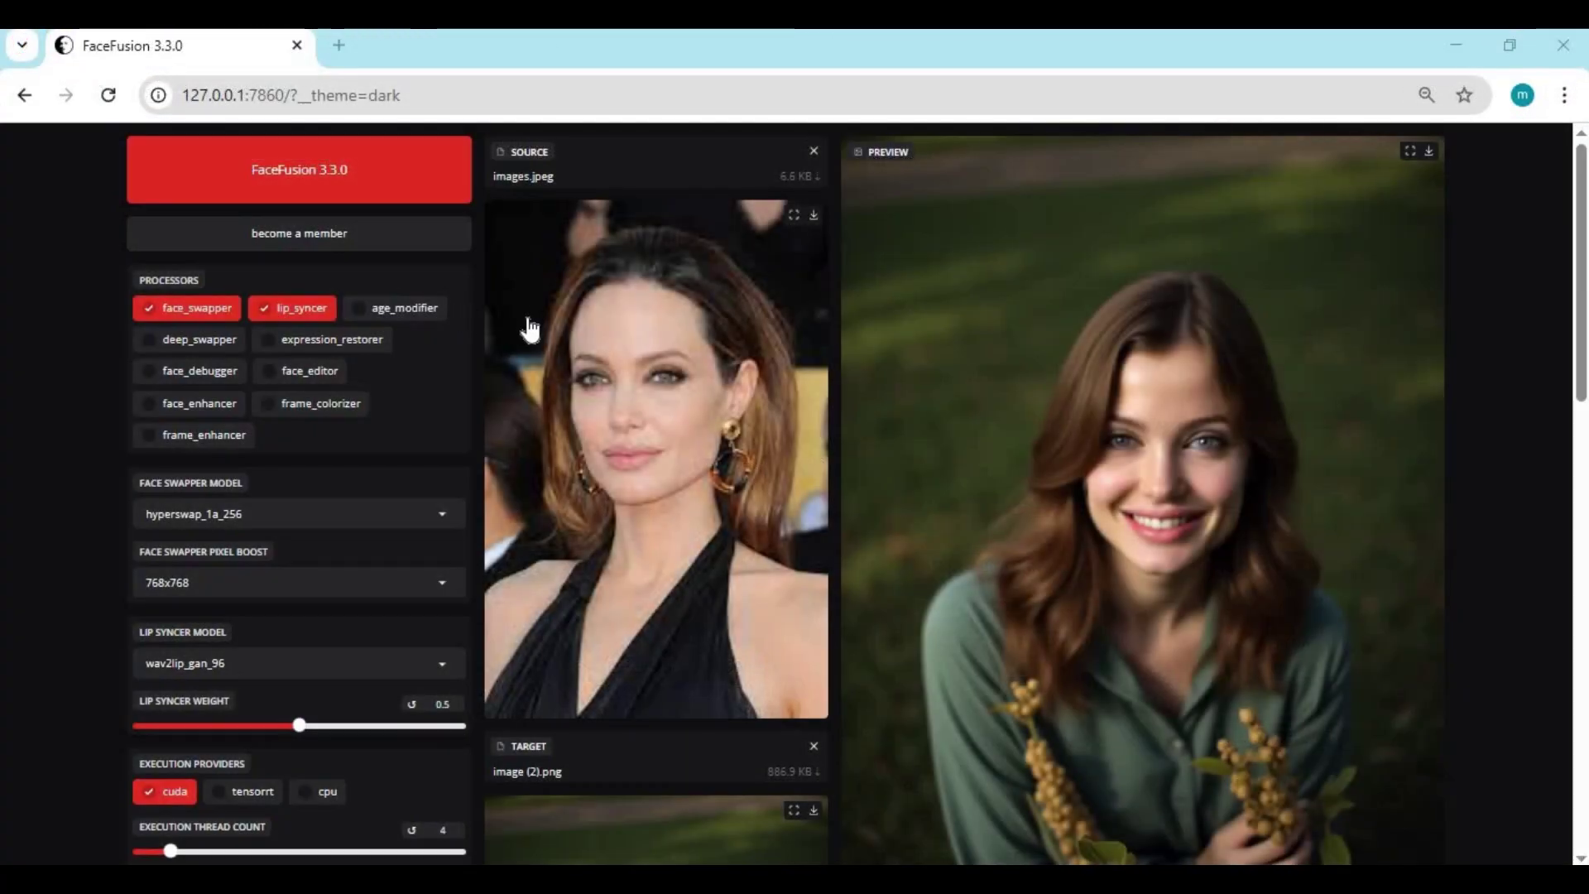
pyautogui.scroll(-3, 529, 329)
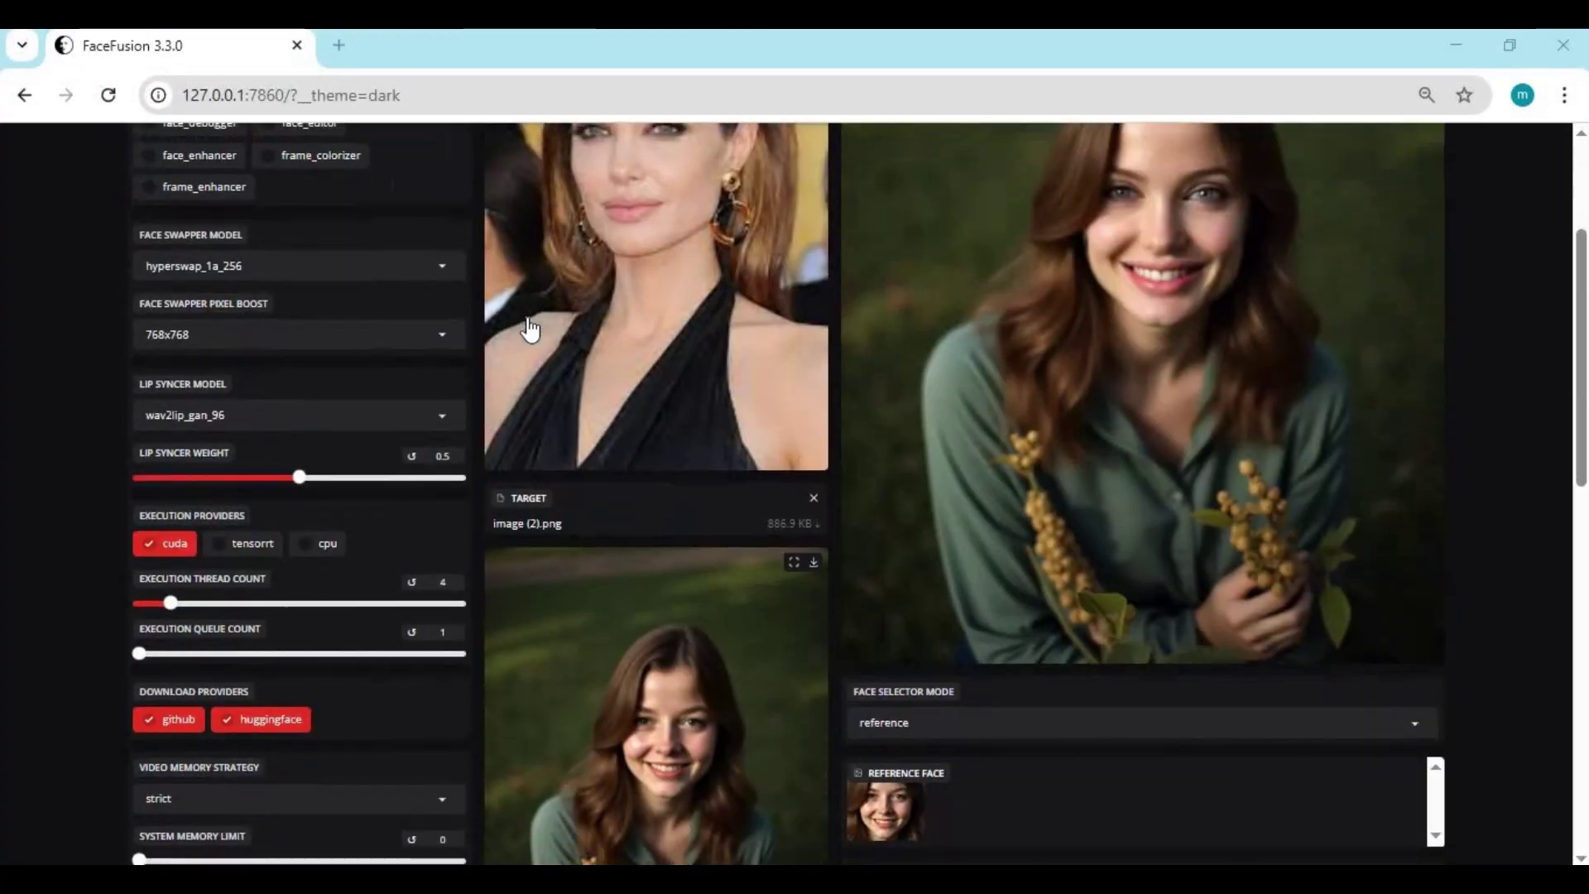
pyautogui.scroll(-5, 530, 328)
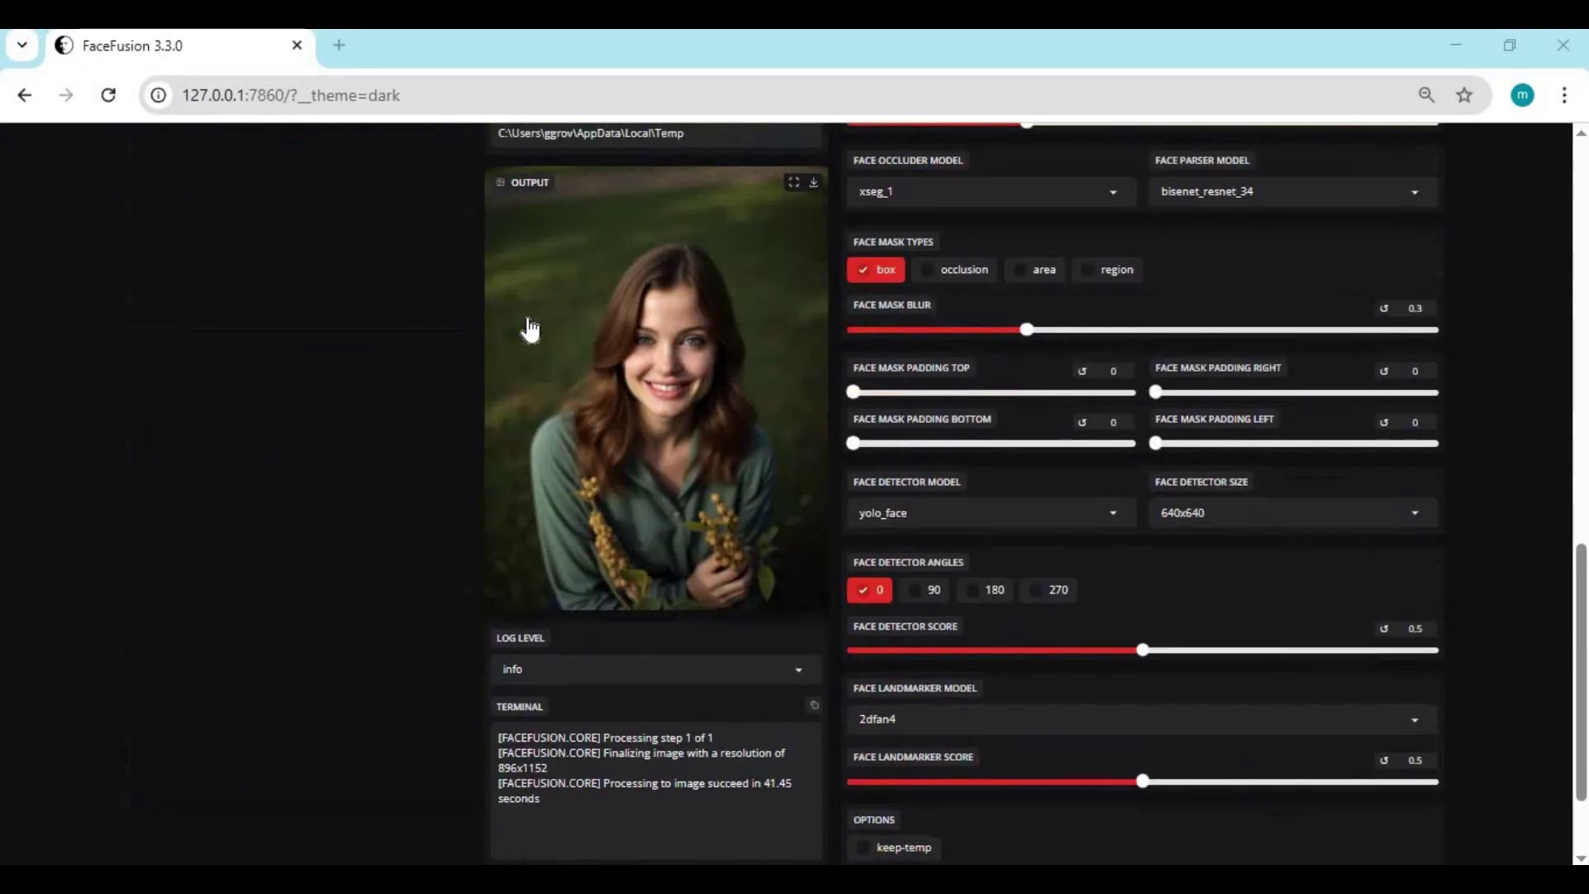
pyautogui.scroll(-2, 529, 328)
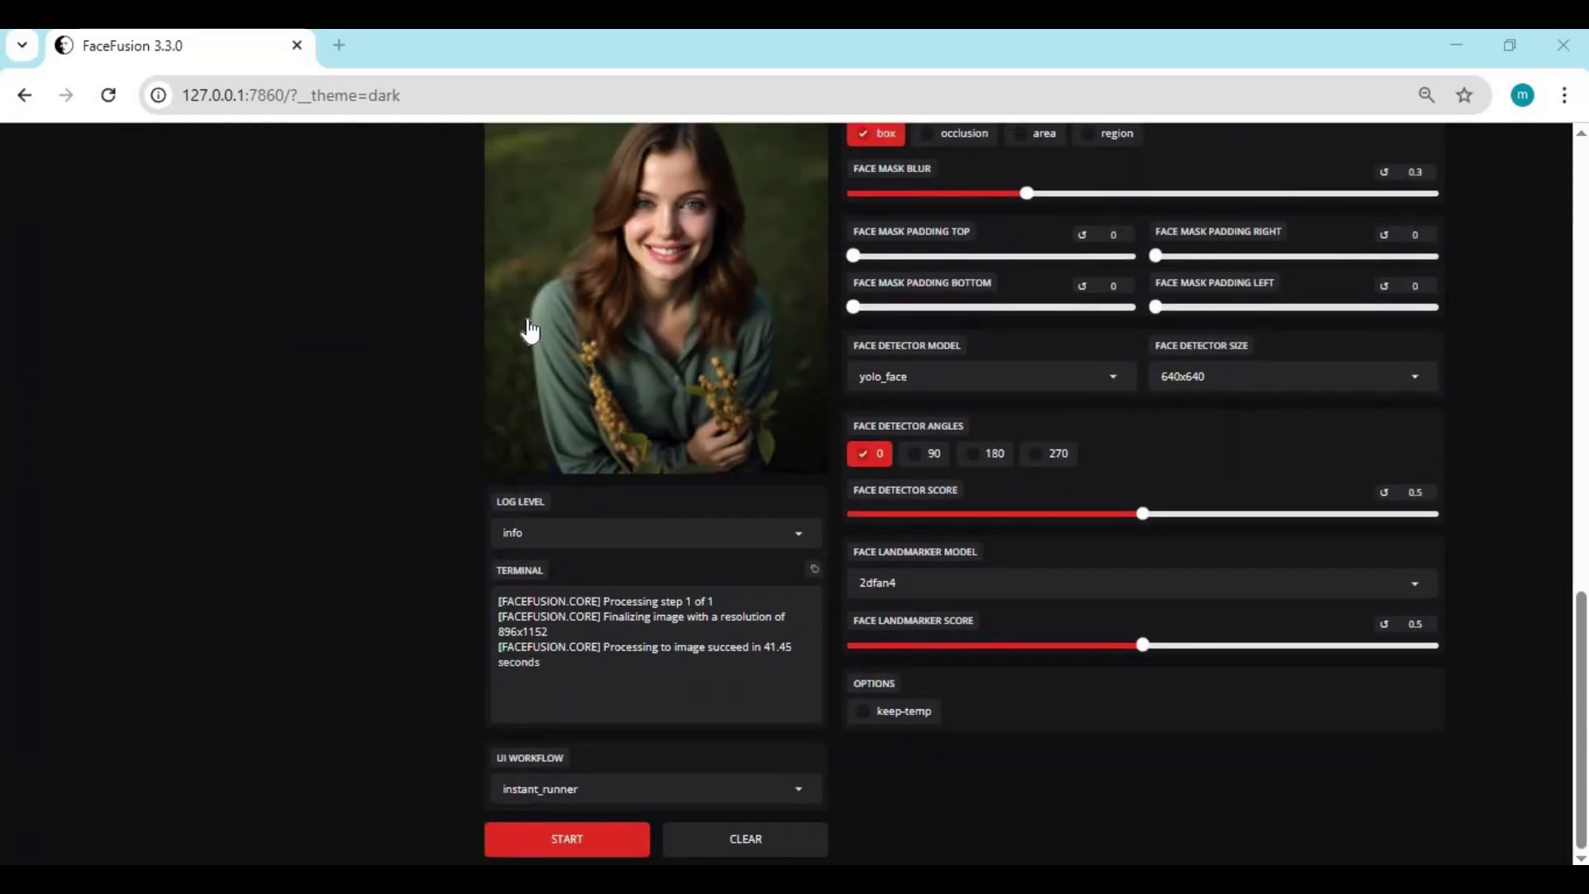
pyautogui.scroll(12, 530, 329)
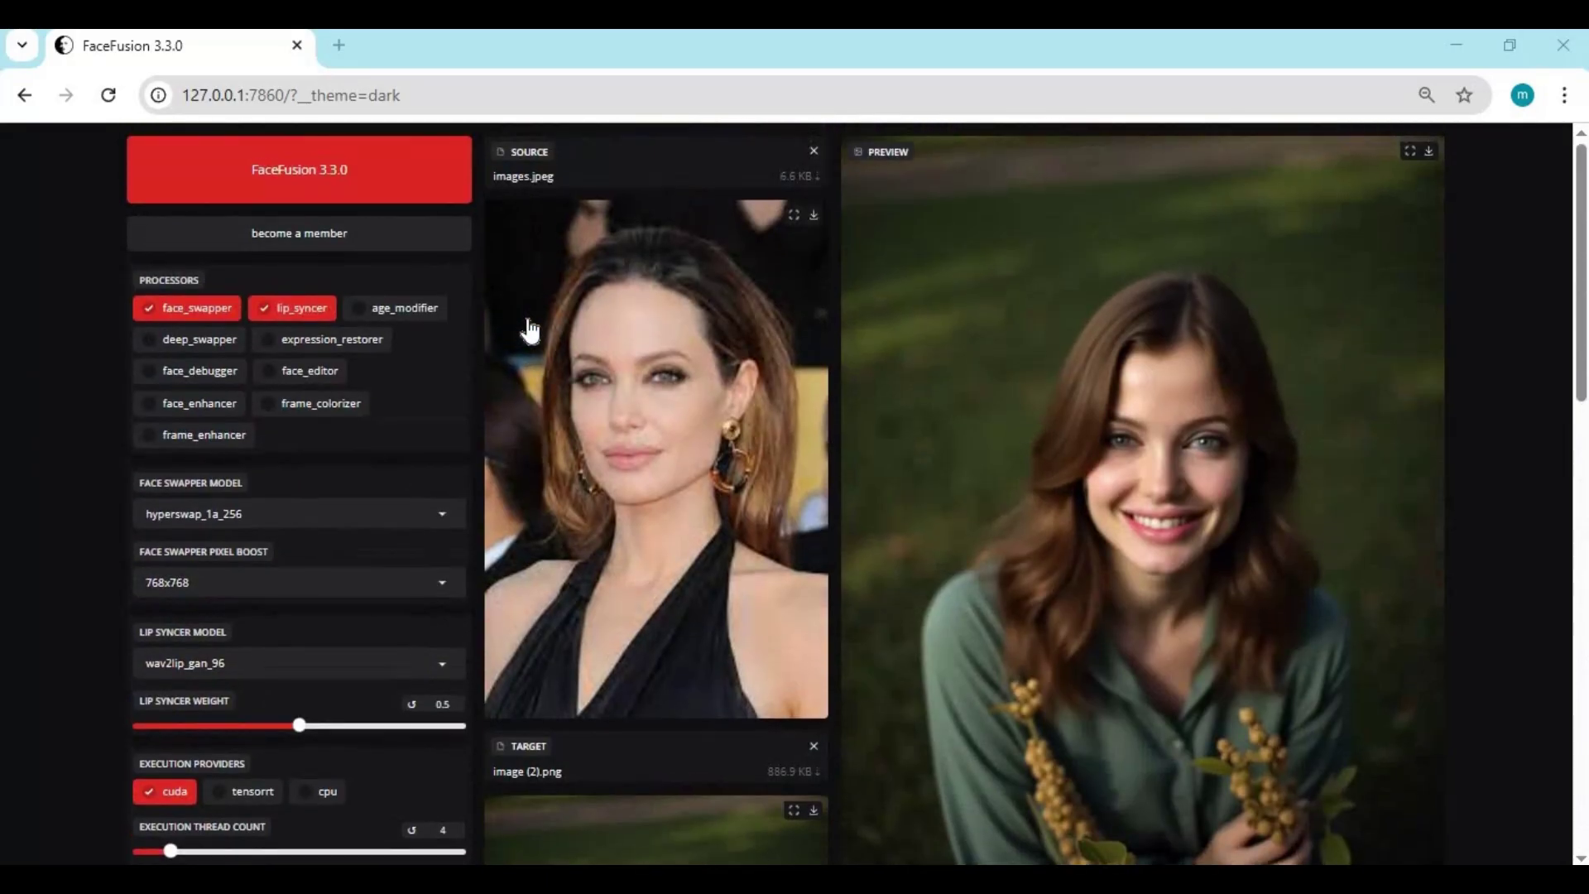